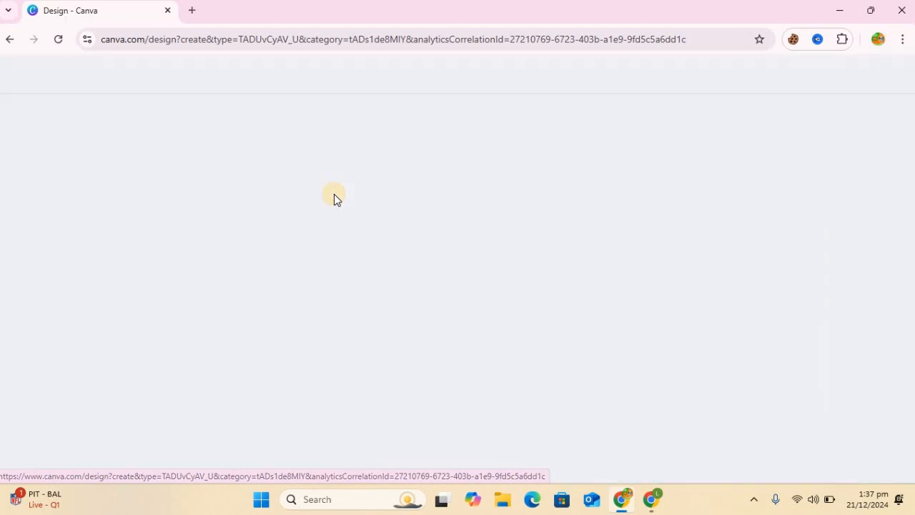
Search the elements library for "quarter circle frame"
left_click(19, 176)
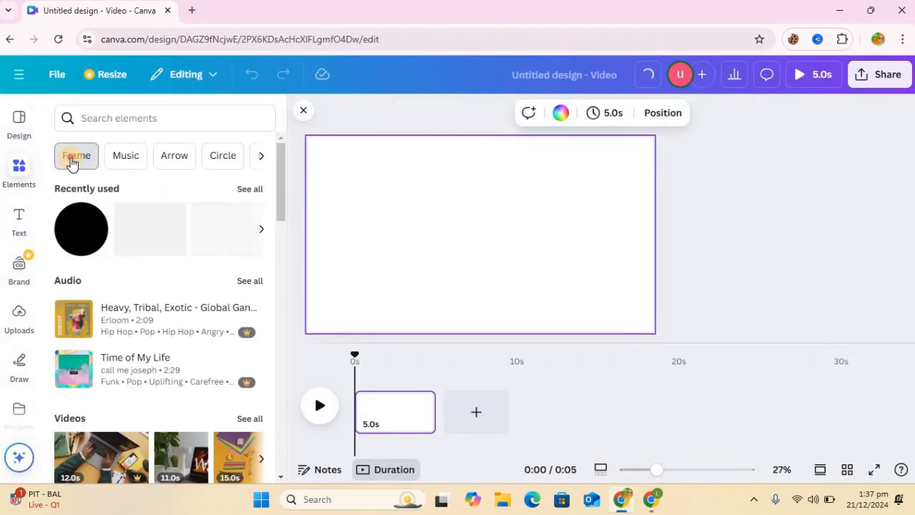
left_click(72, 159)
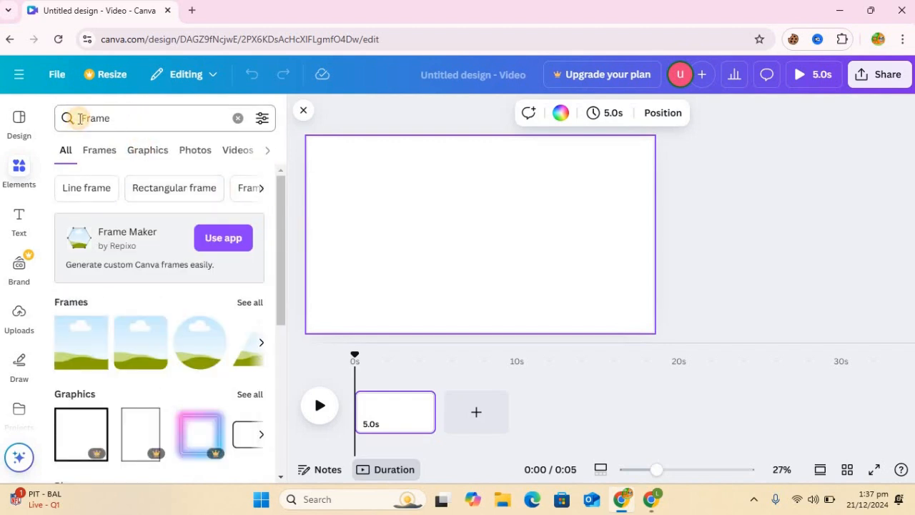
left_click(79, 118)
left_click(133, 209)
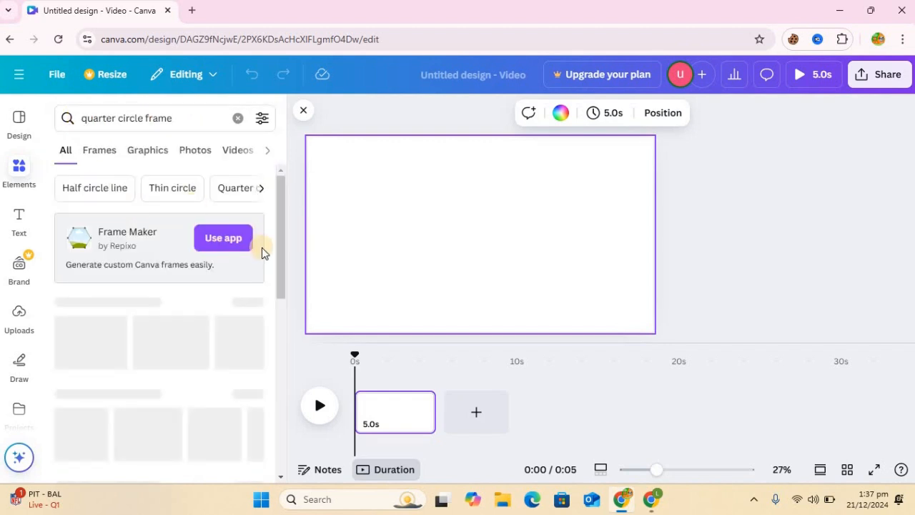
Add four quarter-circle frames, one per quadrant, and arrange them into a full circle with narrow gaps
scroll(279, 273, "down", 2)
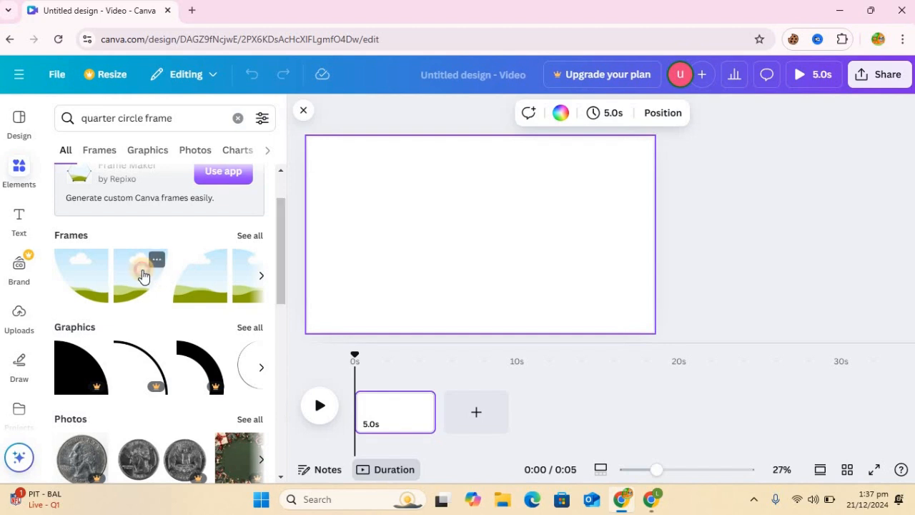
left_click(143, 276)
left_click_drag(486, 245, 556, 274)
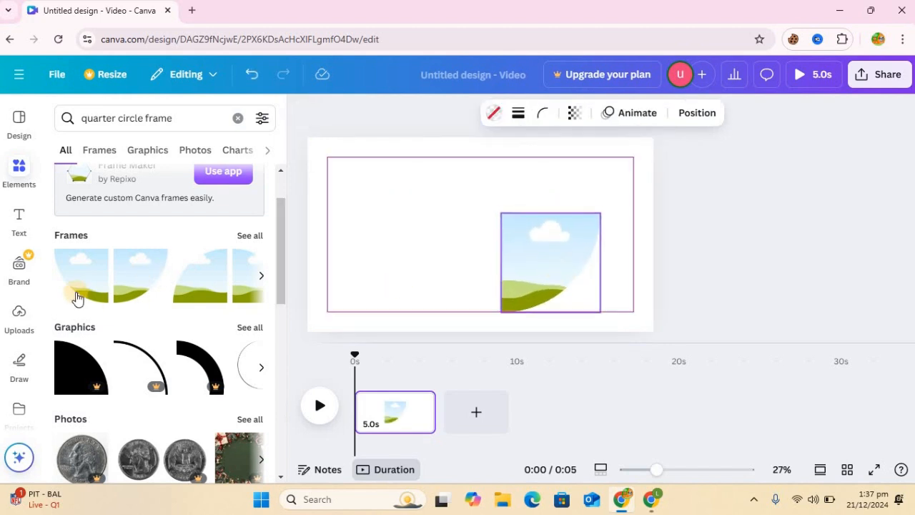
left_click(84, 281)
mouse_move(425, 264)
left_mouse_down()
mouse_move(416, 245)
mouse_move(409, 263)
left_mouse_up()
left_click_drag(541, 247, 426, 175)
left_click(198, 286)
left_click_drag(463, 260, 505, 190)
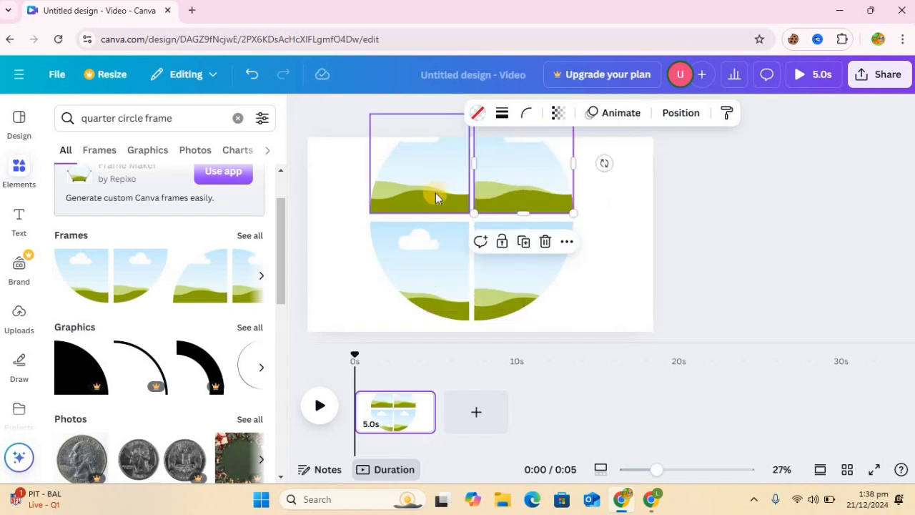
Shrink the two lower quarter-circle frames to a matching size and align them side by side with a narrow gap
left_click(440, 275)
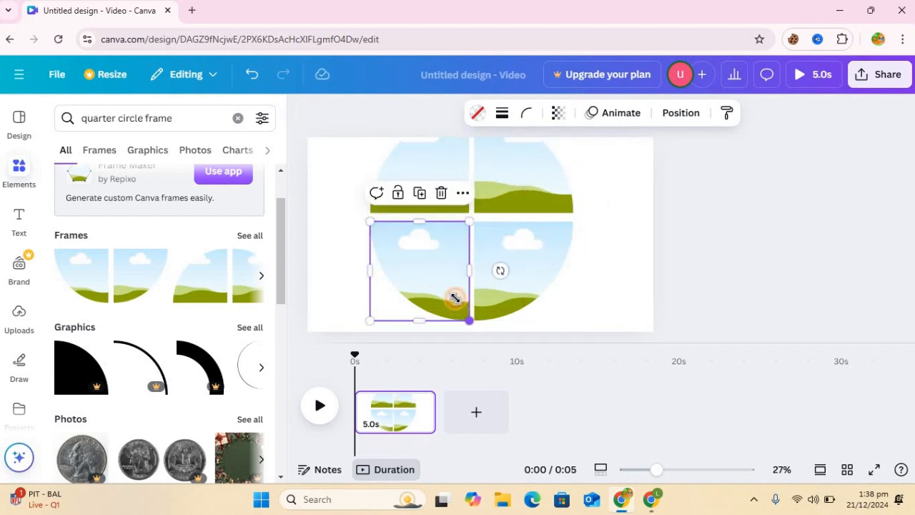
left_click_drag(469, 321, 432, 293)
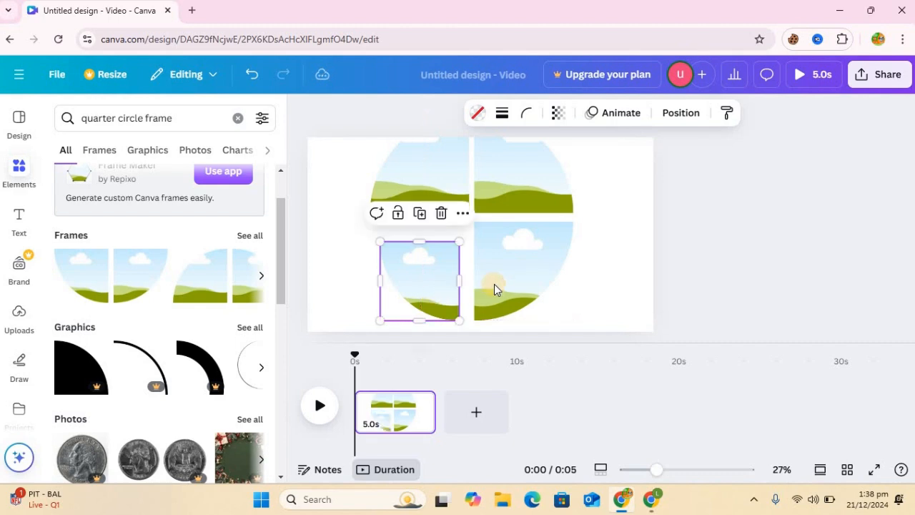
left_click(495, 284)
left_click_drag(475, 221, 491, 238)
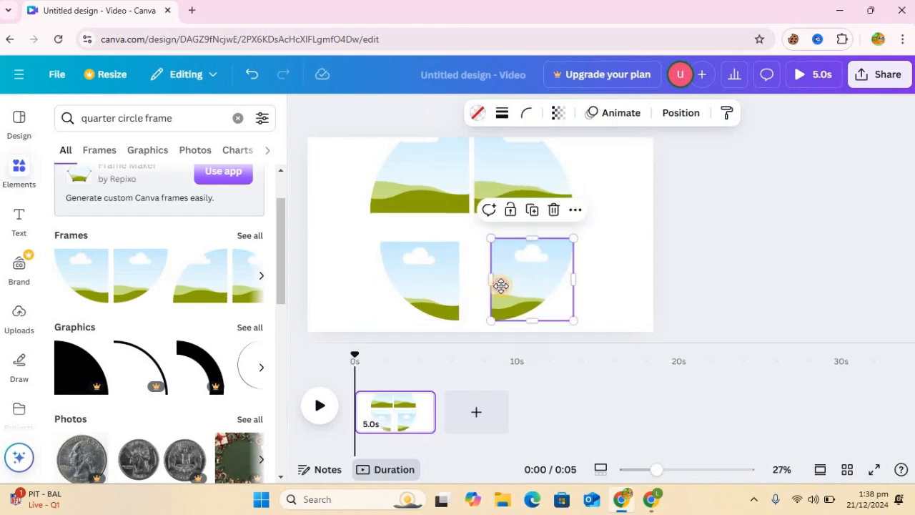
left_click_drag(501, 285, 519, 286)
left_click_drag(443, 280, 448, 281)
left_click_drag(394, 241, 392, 239)
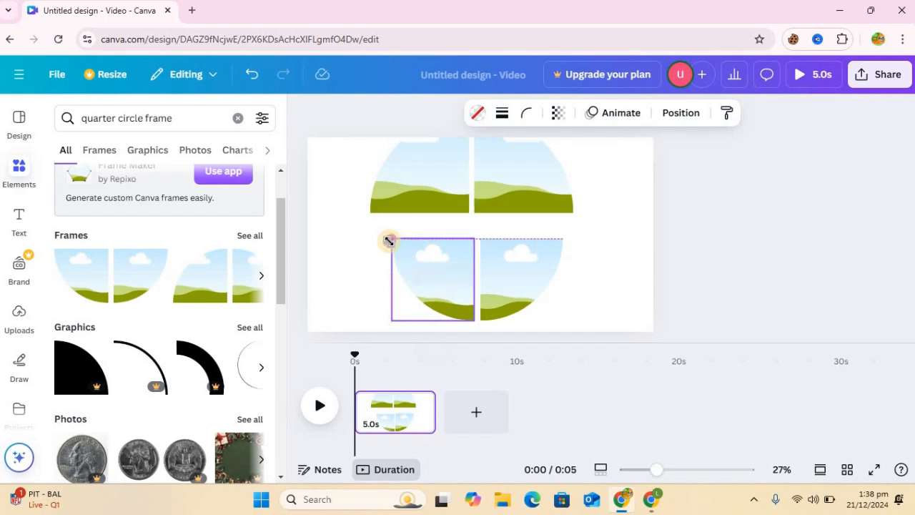
left_click_drag(423, 273, 425, 273)
Shrink the two upper quarter-circle frames to the lower frames' size and align them directly above those frames
left_click_drag(513, 189, 522, 206)
left_click_drag(571, 146, 561, 154)
left_click(432, 194)
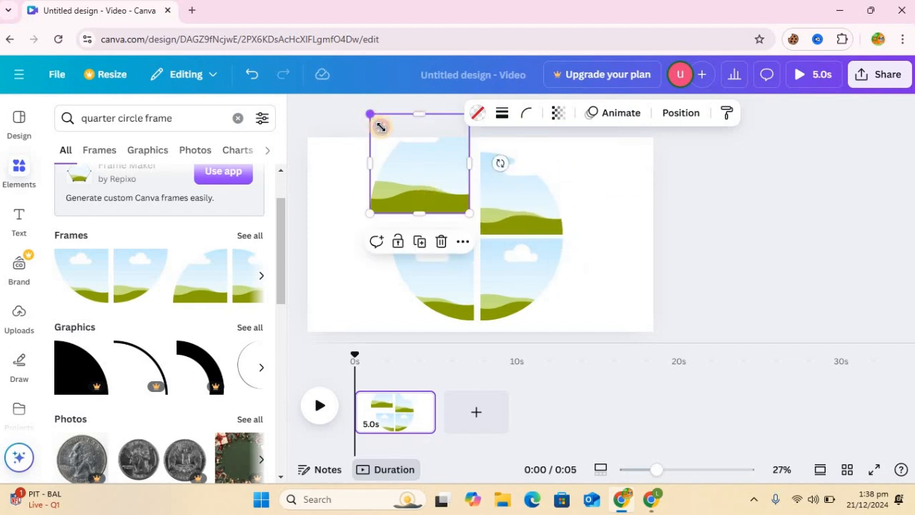
left_click_drag(381, 127, 394, 140)
left_click_drag(429, 193, 433, 209)
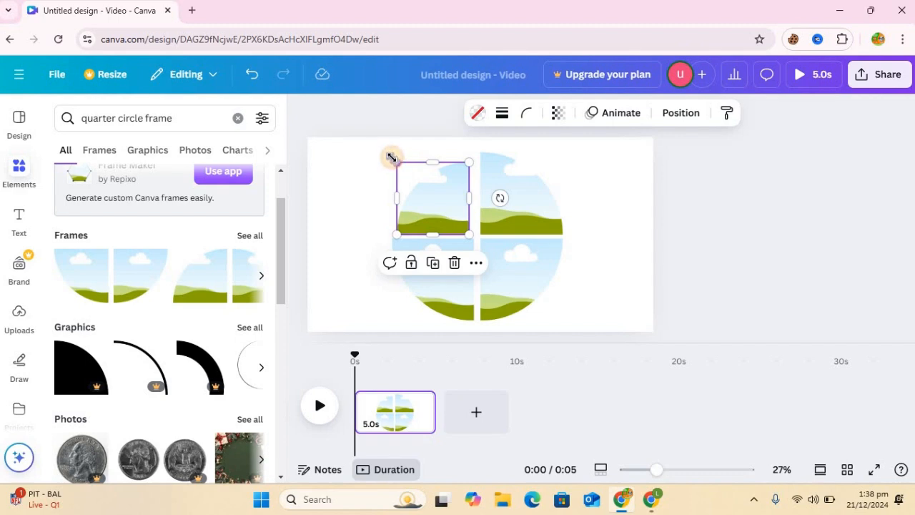
left_click_drag(392, 158, 387, 151)
left_click(424, 205)
left_click_drag(430, 201, 435, 201)
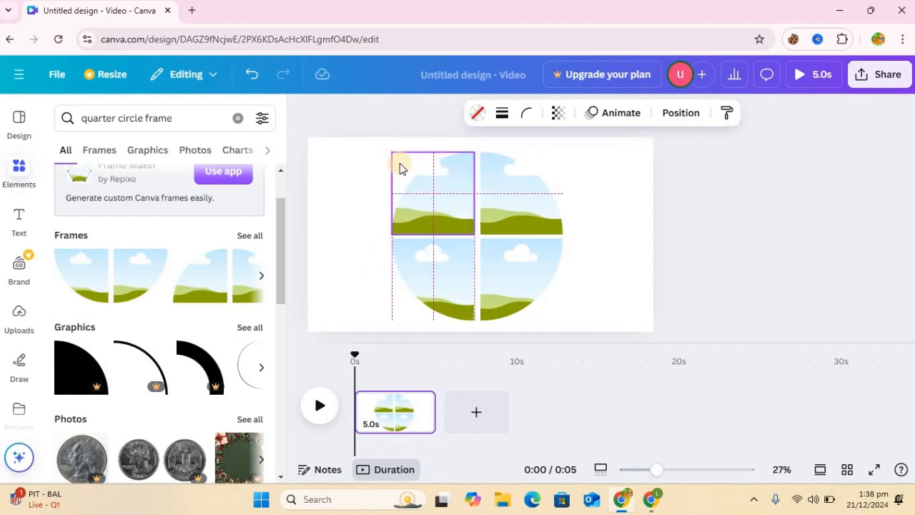
left_click_drag(394, 155, 393, 152)
Fine-tune the upper-right frame's position so it lines up with the lower-right frame
left_click(520, 210)
left_click(639, 232)
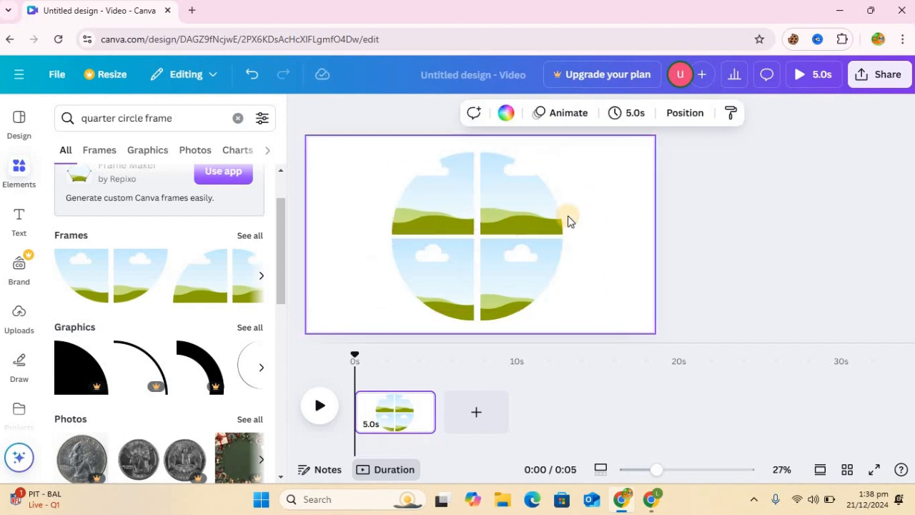
left_click(521, 207)
left_click_drag(522, 208, 519, 207)
left_click(530, 293)
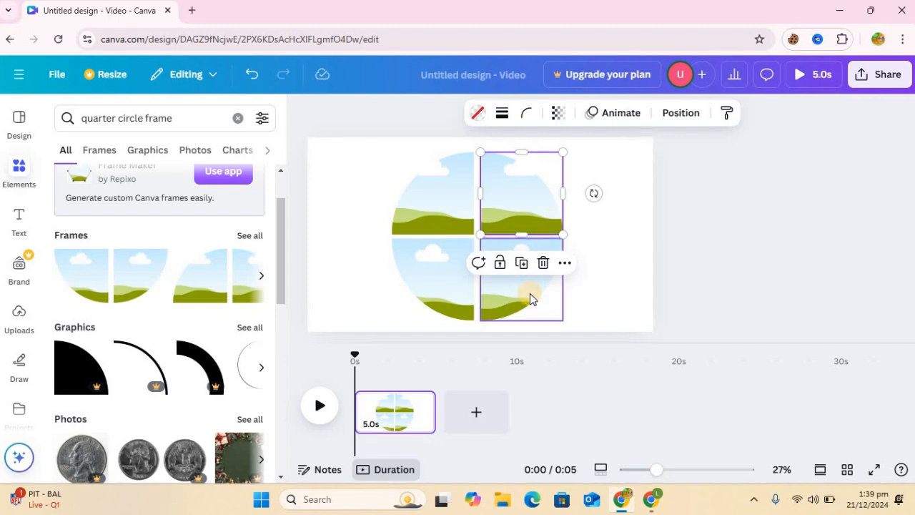
left_click(439, 288)
left_click(618, 220)
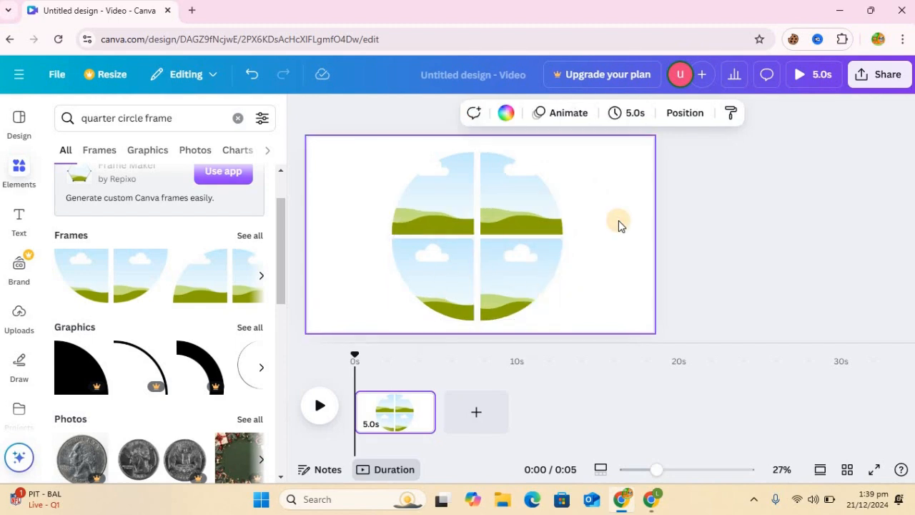
Scale all four frames down slightly together and give them a solid white border
left_click_drag(607, 350, 684, 388)
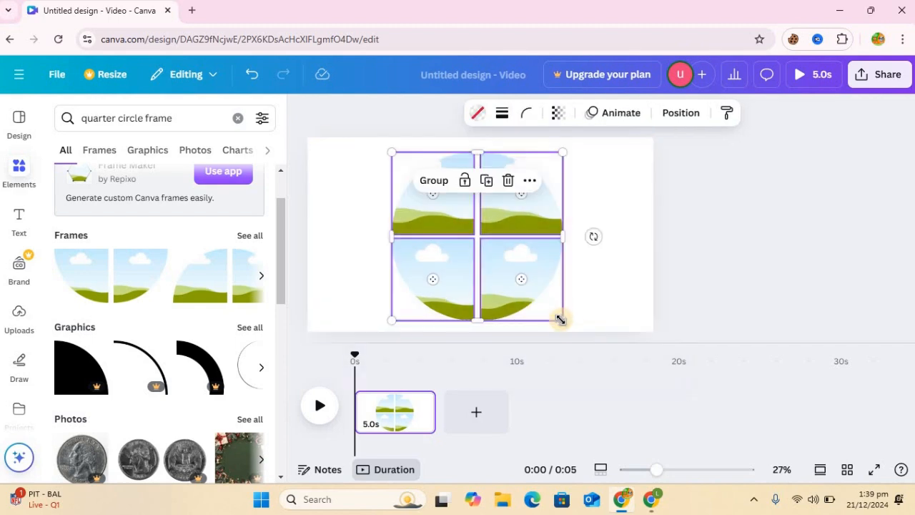
left_click_drag(558, 311, 552, 306)
left_click(502, 113)
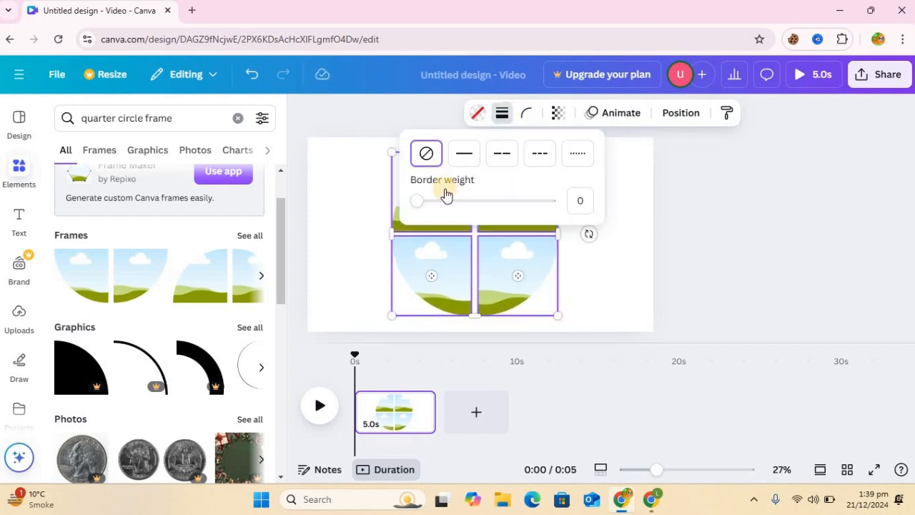
left_click(464, 153)
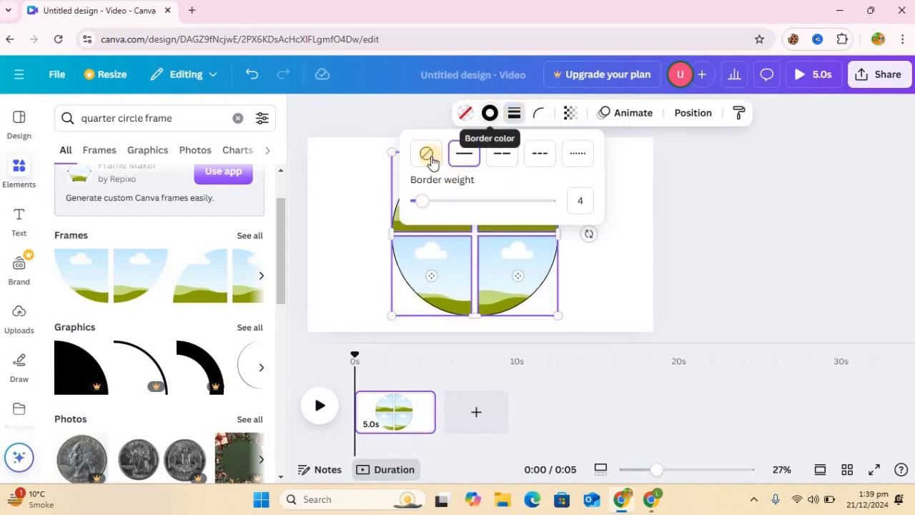
left_click(491, 113)
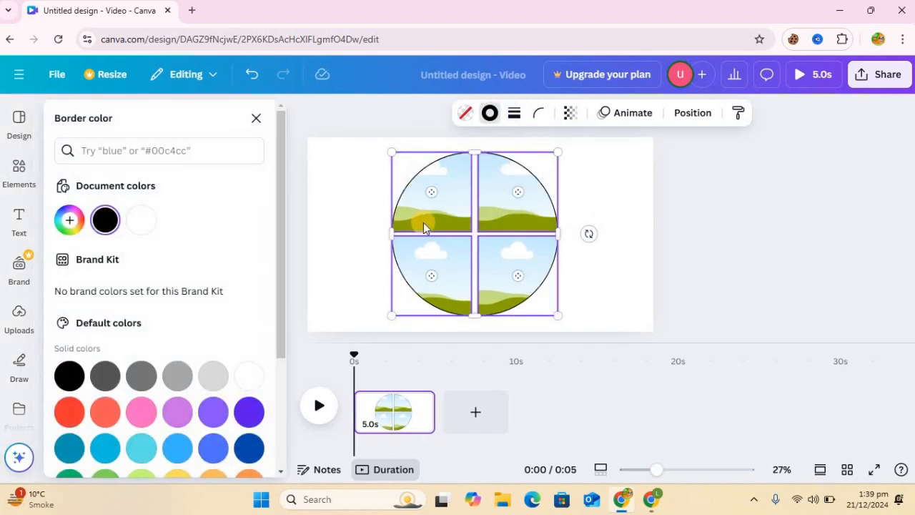
left_click(142, 220)
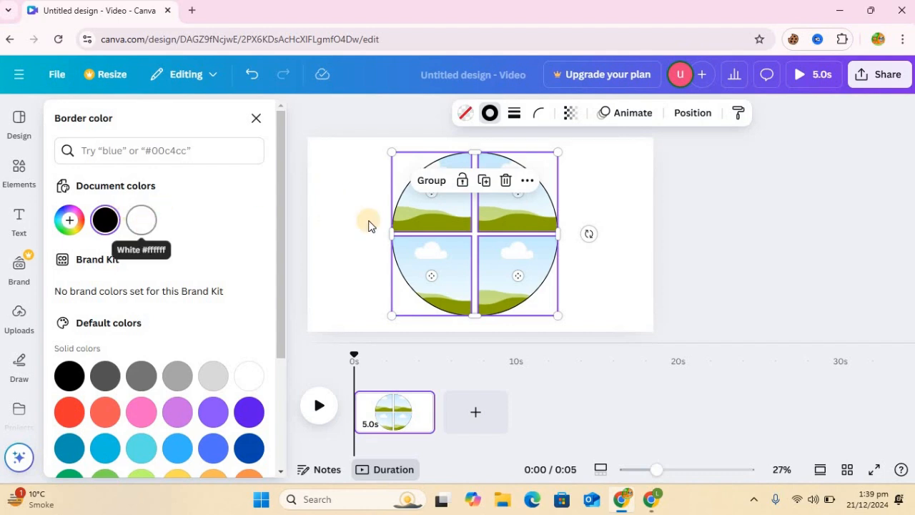
left_click(613, 268)
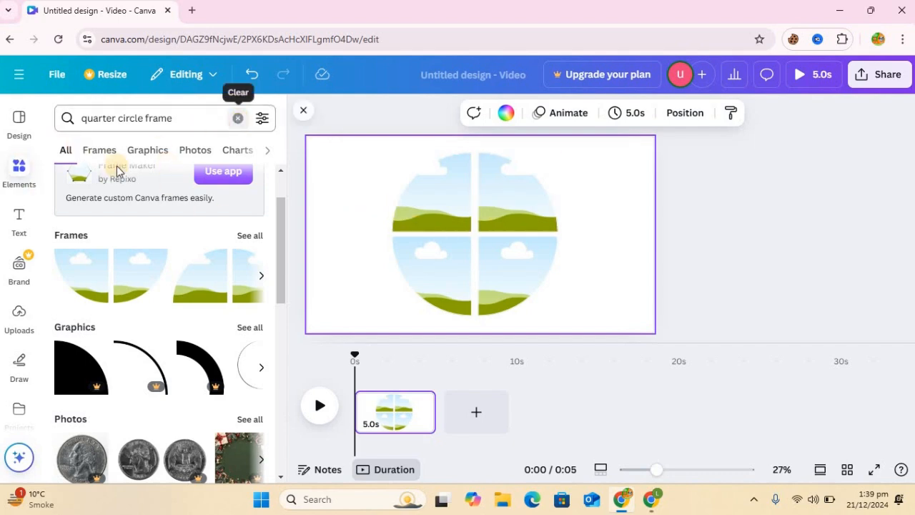
Search the elements library for "pakistan" and show all of the photo results
left_click(238, 118)
left_click(126, 123)
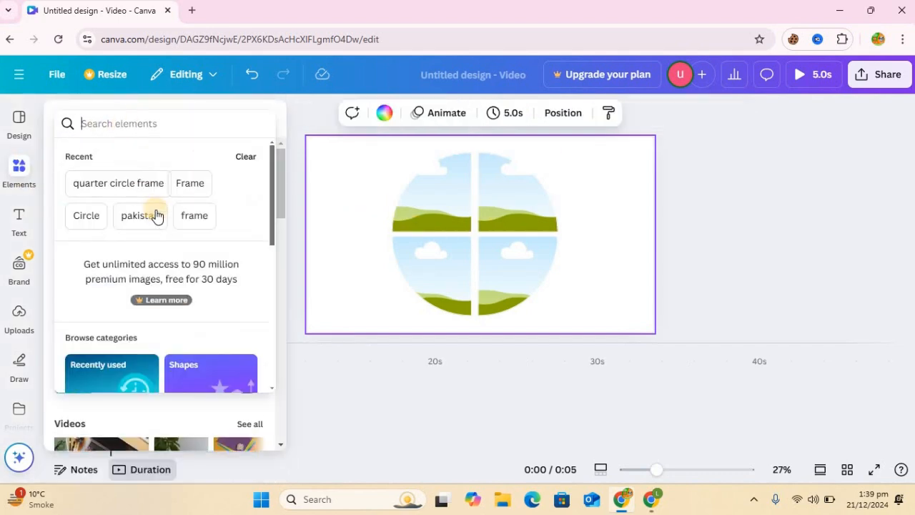
left_click(146, 212)
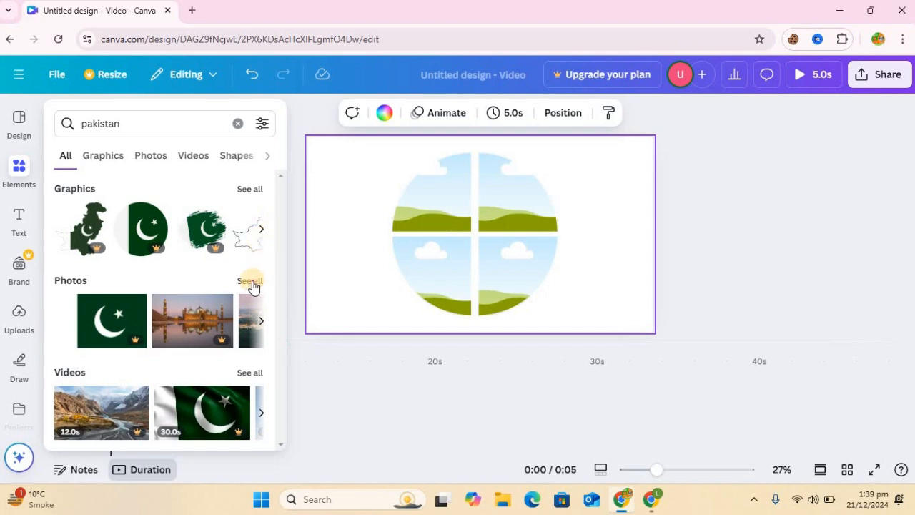
left_click(252, 282)
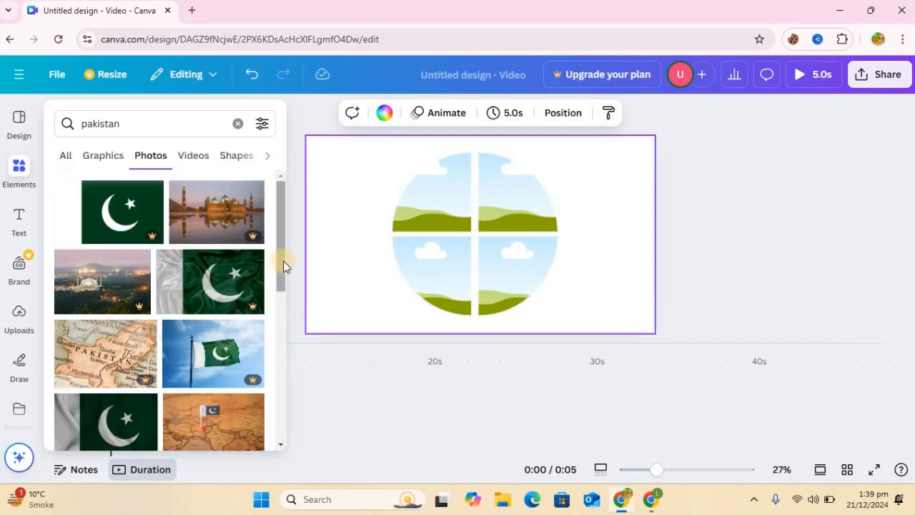
Insert the free photo of the mosque skyline with flying birds onto the page
left_click_drag(284, 263, 291, 351)
scroll(109, 284, "down", 1)
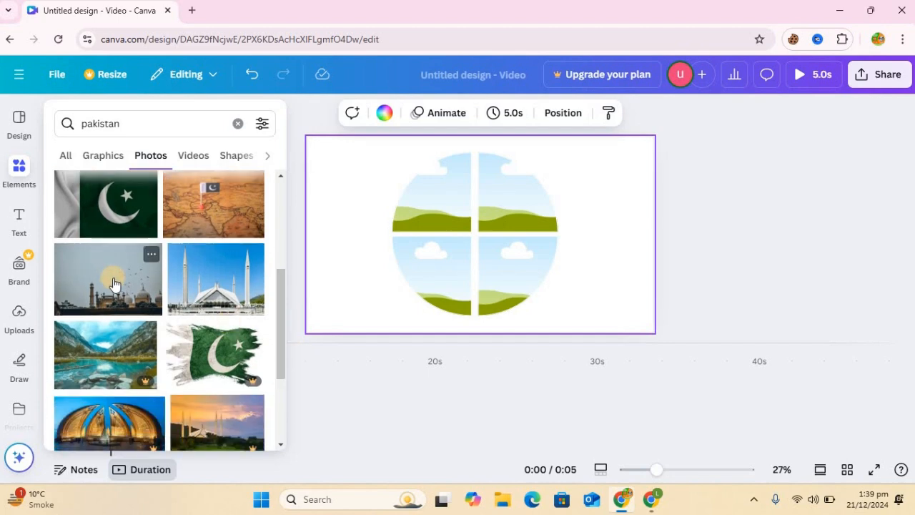
left_click(113, 284)
left_click(527, 265)
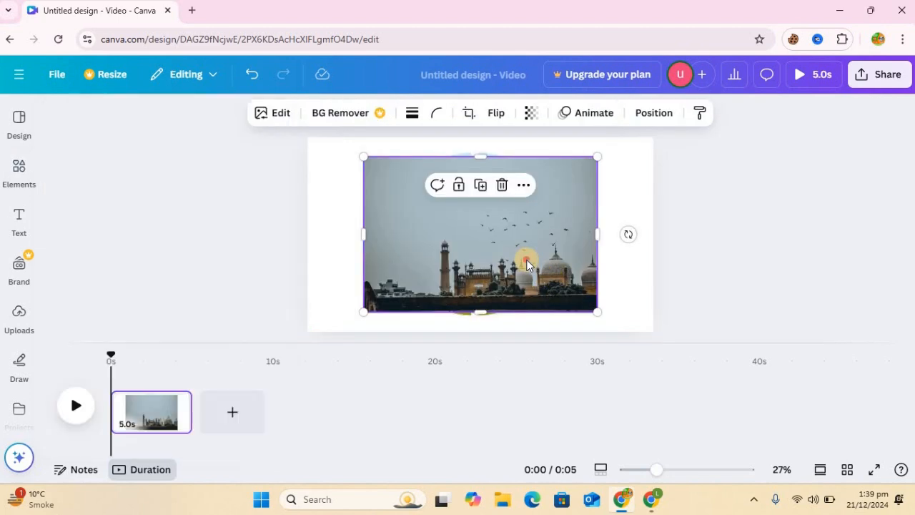
double_click(491, 237)
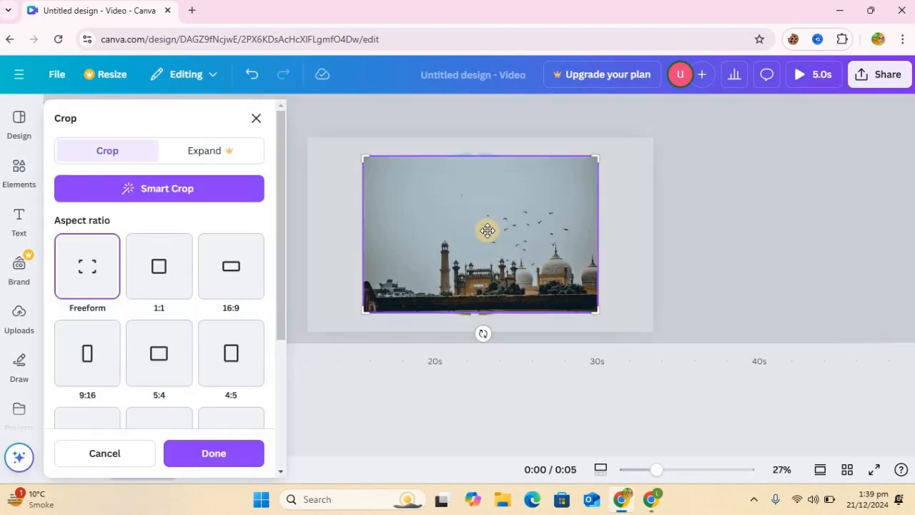
left_click(642, 226)
left_click(641, 267)
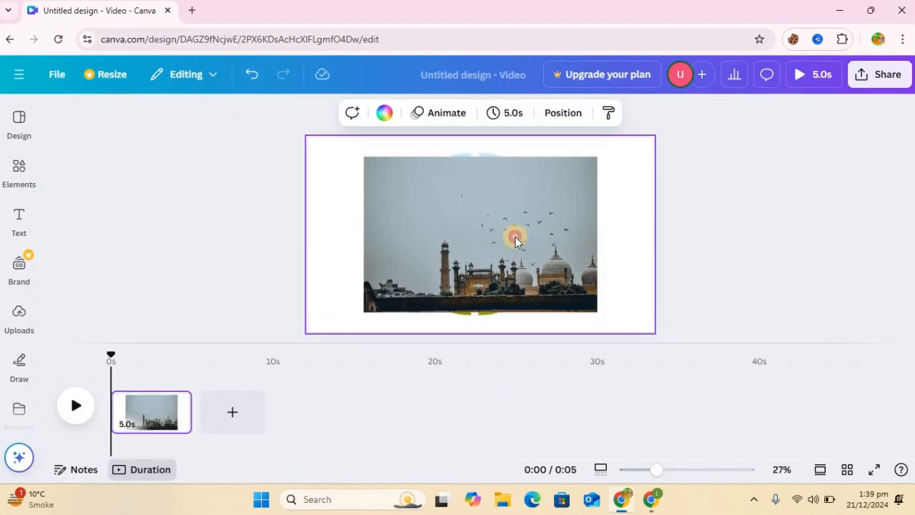
Place the mosque skyline photo inside the upper-left quarter-circle frame
left_click(515, 236)
left_click_drag(462, 186, 445, 209)
double_click(446, 208)
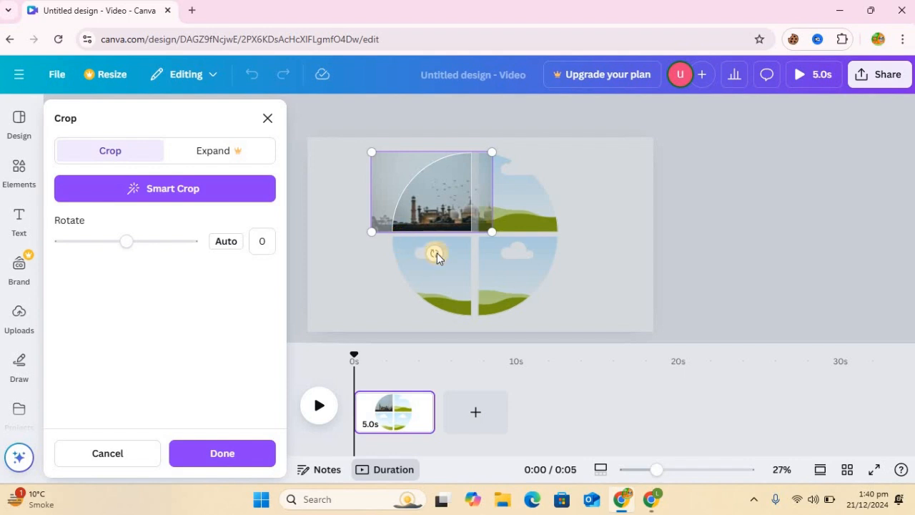
left_click(500, 190)
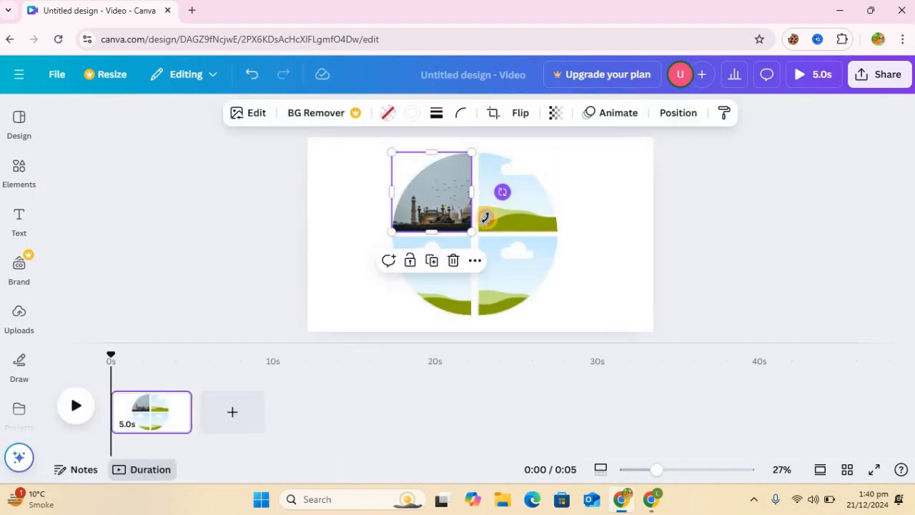
left_click_drag(486, 217, 453, 201)
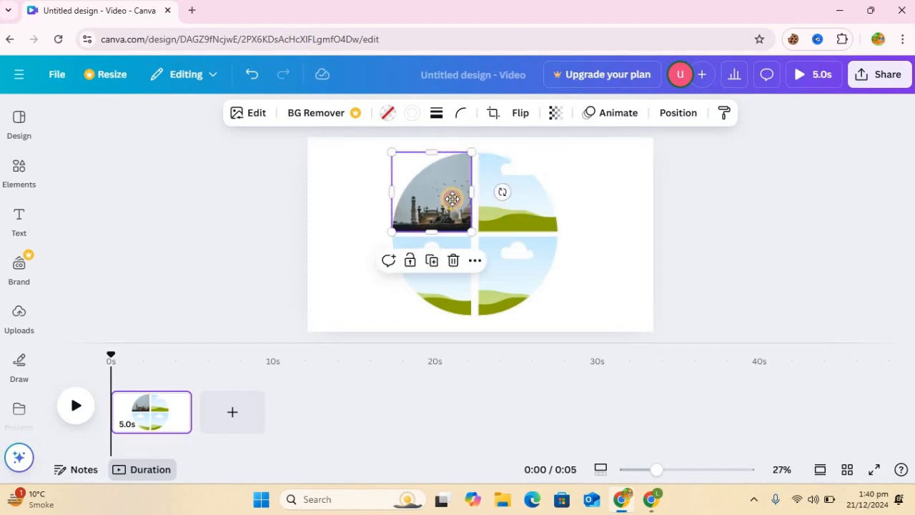
Rotate the mosque skyline photo inside its upper-left quarter-circle frame to about -51°
double_click(452, 200)
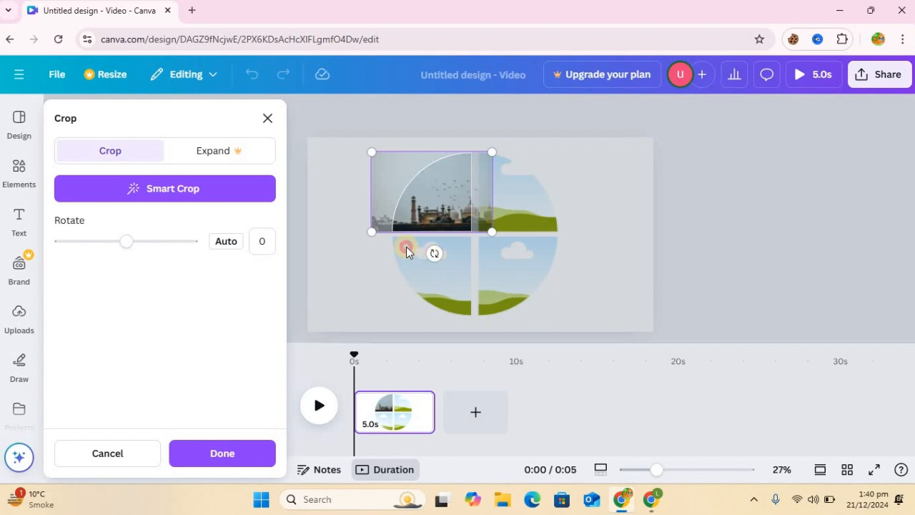
left_click(434, 203)
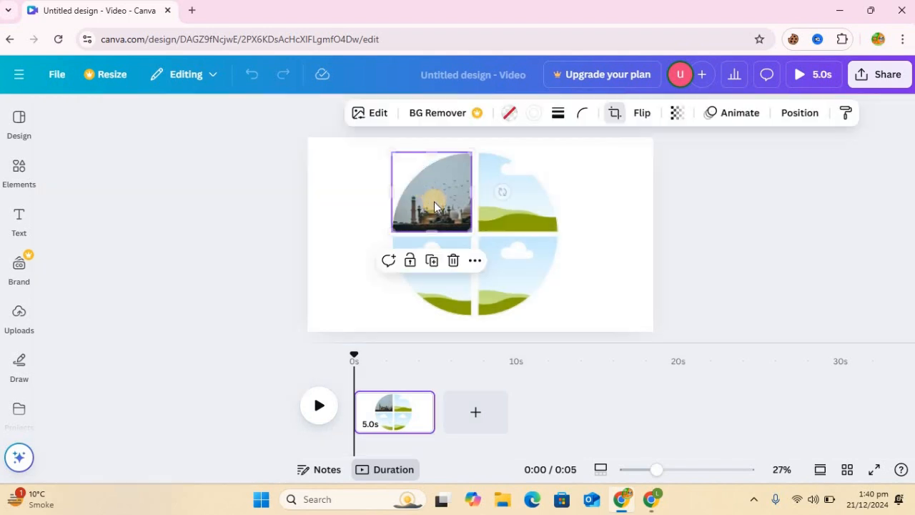
double_click(434, 202)
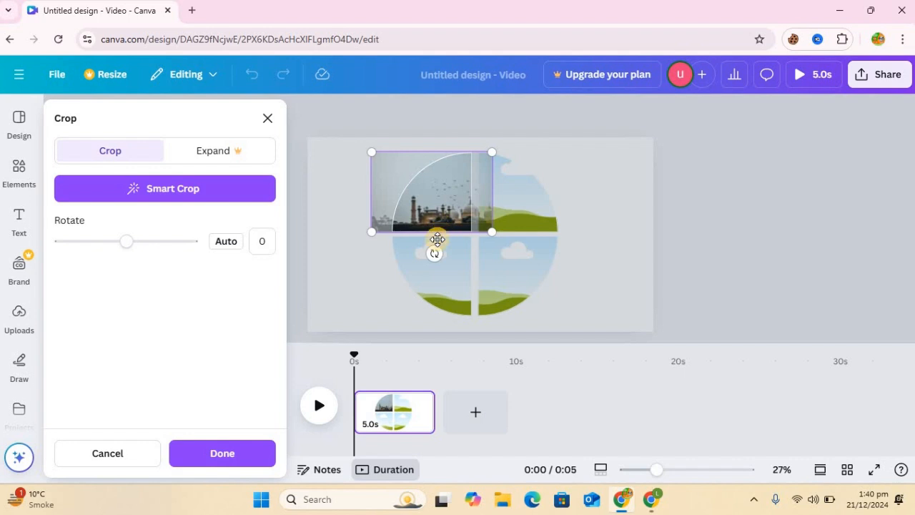
left_click_drag(419, 242, 455, 212)
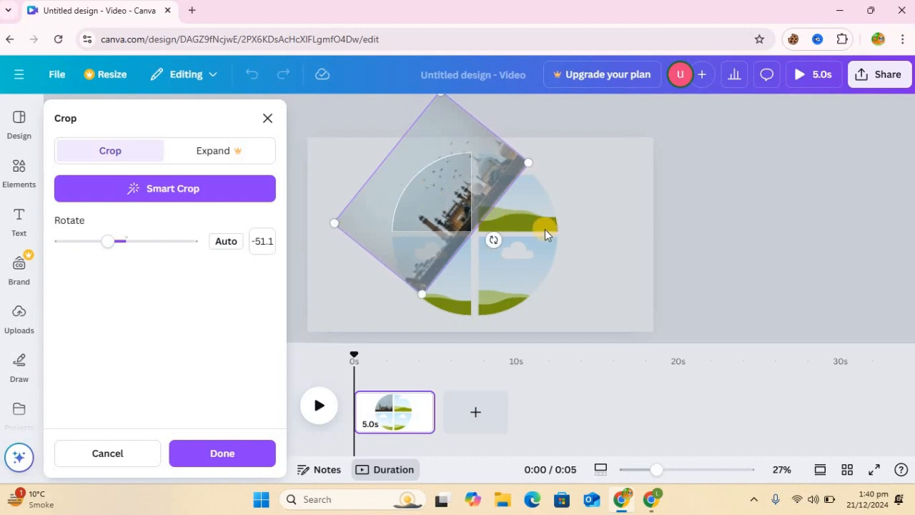
left_click(649, 228)
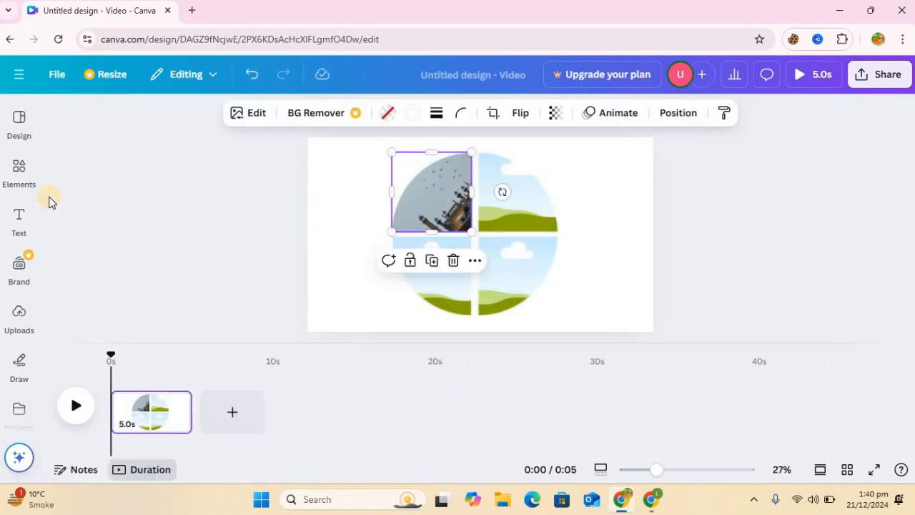
Insert the free photo of the blue lake with autumn mountains and place it in the upper-right quarter-circle frame
left_click(19, 168)
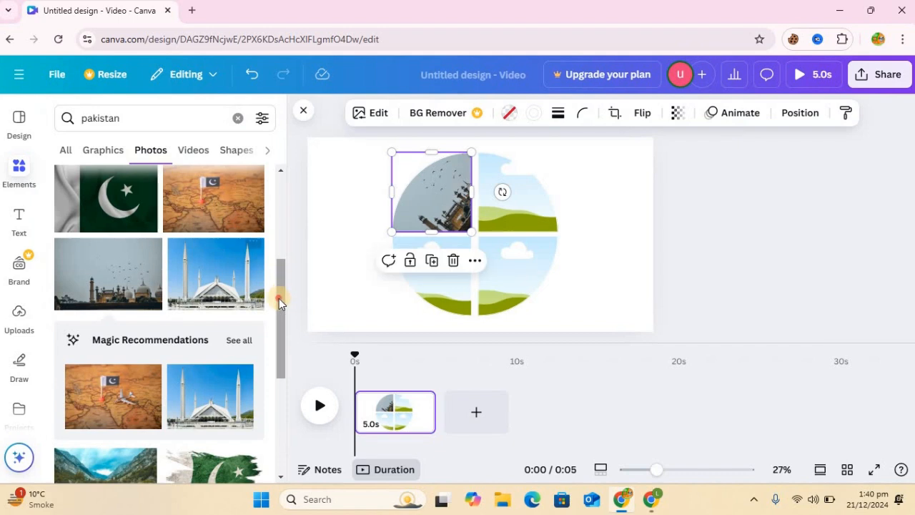
left_click_drag(285, 314, 302, 433)
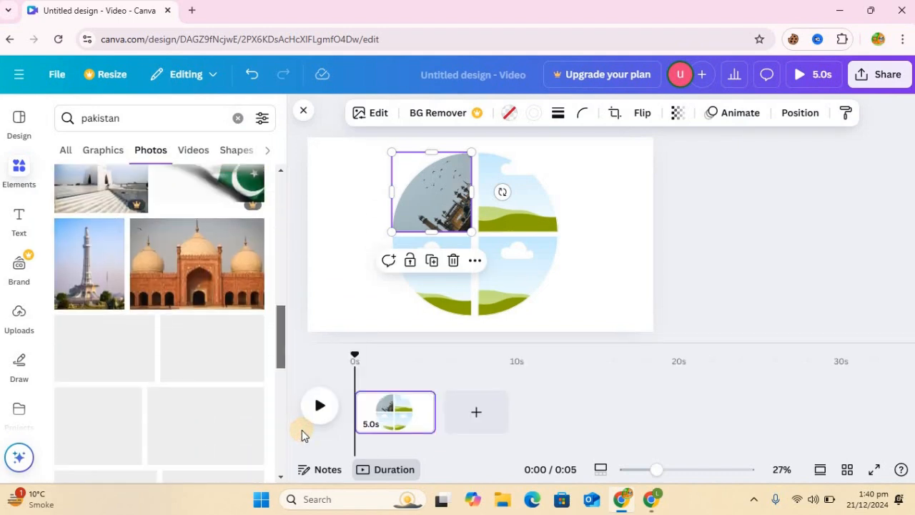
scroll(239, 298, "down", 2)
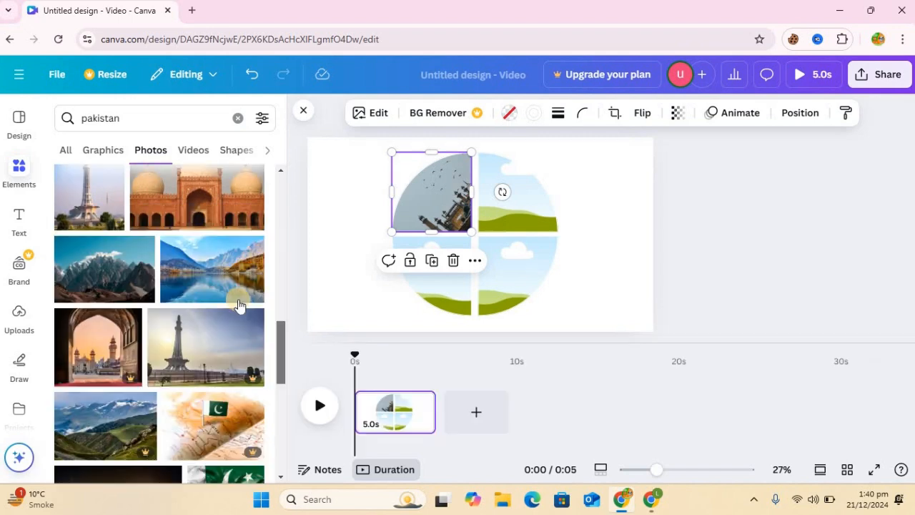
left_click(224, 260)
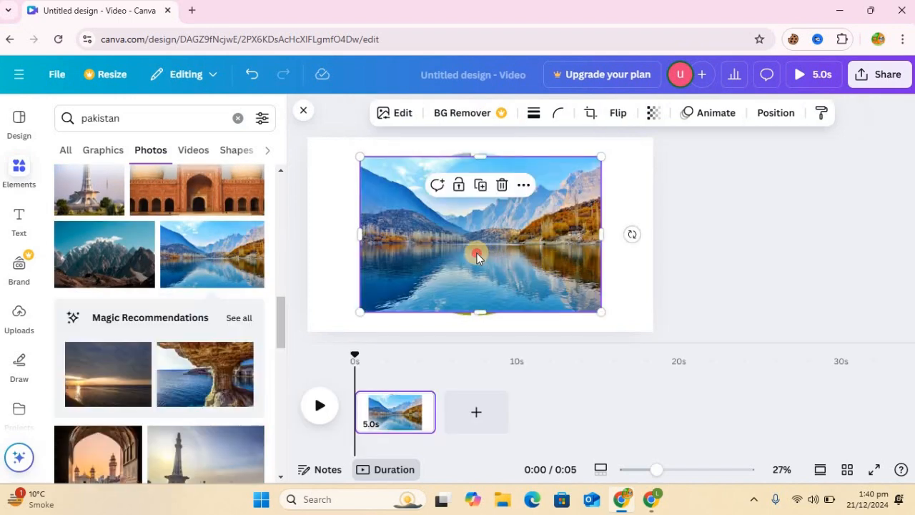
left_click_drag(517, 205, 515, 204)
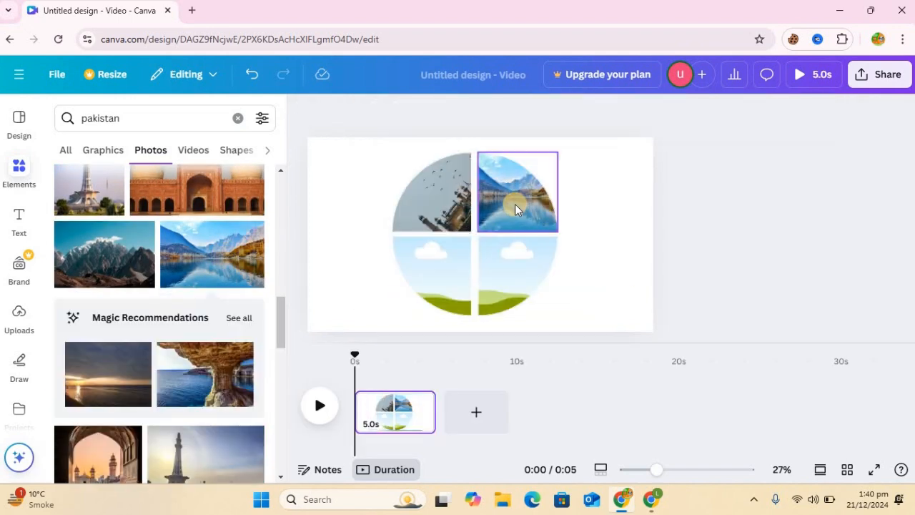
Rotate the lake photo inside the upper-right frame to about -128°
double_click(515, 203)
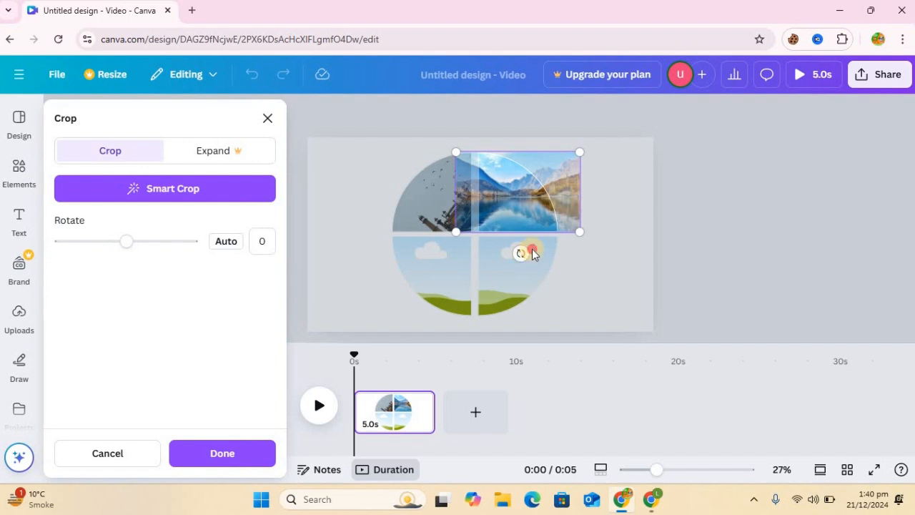
left_click_drag(523, 245, 525, 188)
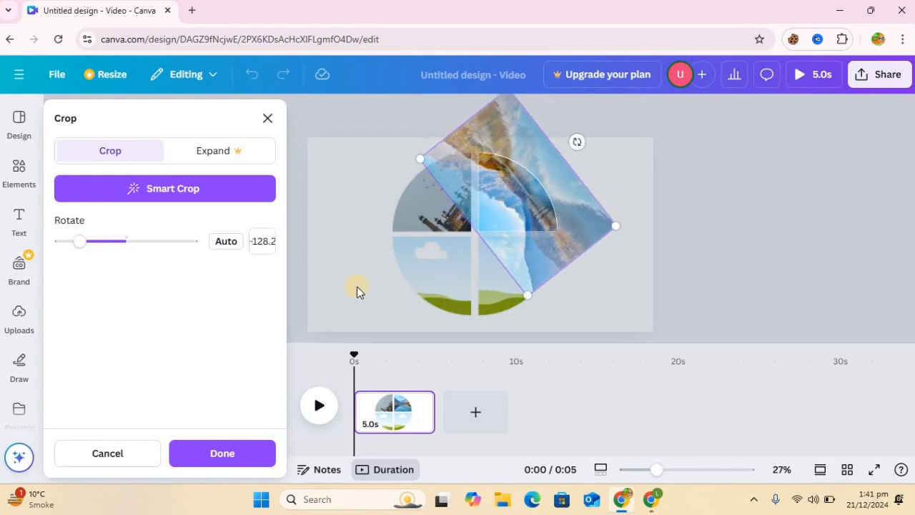
left_click(335, 269)
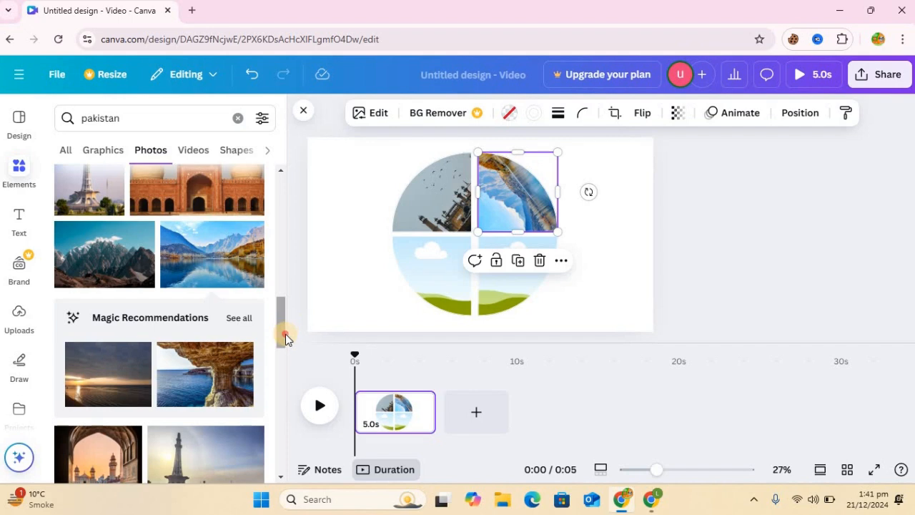
Insert the free photo of the illuminated petal-shaped monument at night and place it in the lower-right quarter-circle frame
left_click_drag(285, 334, 292, 482)
left_click(117, 307)
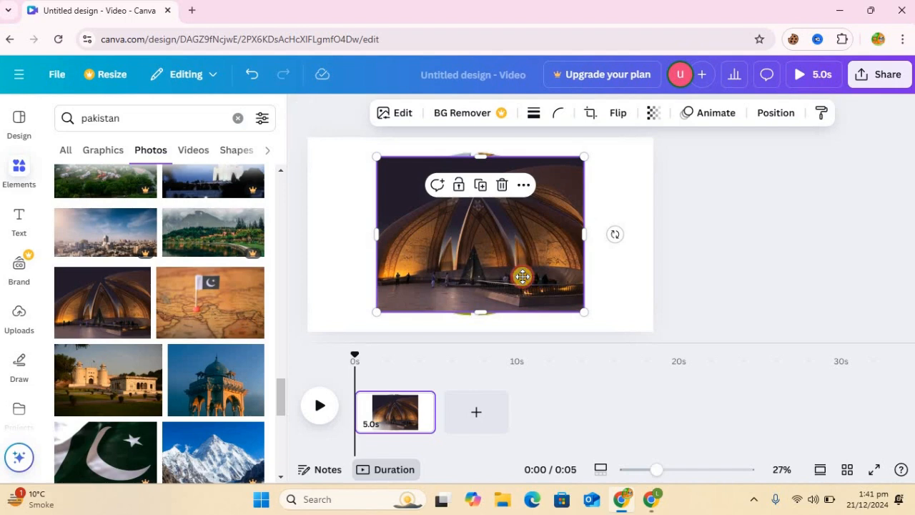
left_click_drag(523, 274, 512, 287)
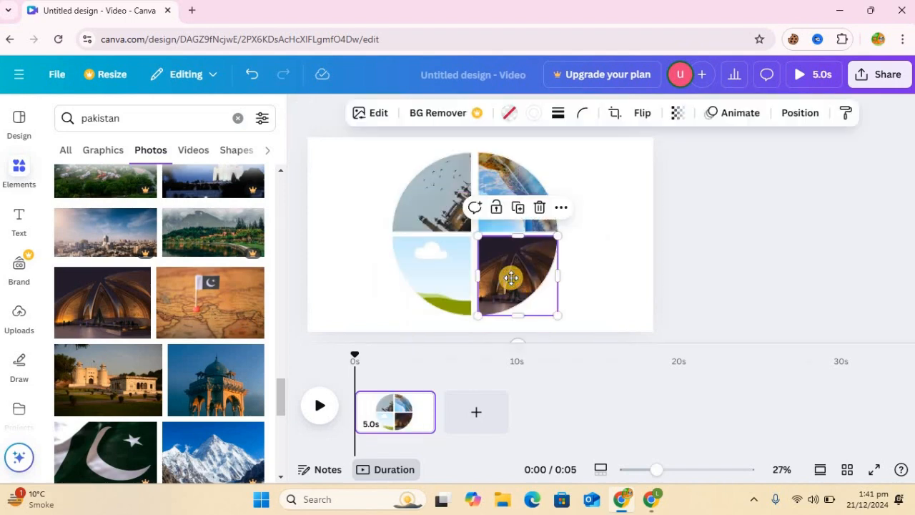
Rotate the monument photo inside the lower-right frame to about -70°
double_click(512, 283)
left_click_drag(539, 326, 353, 249)
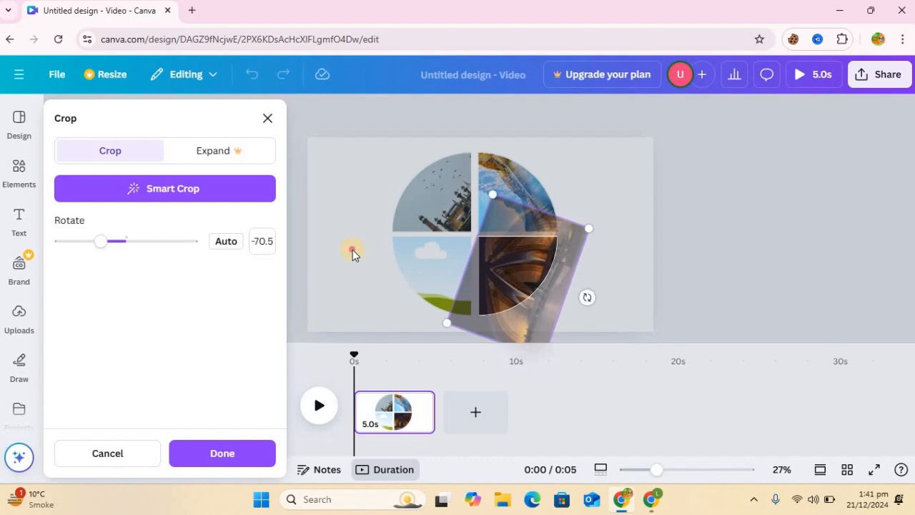
left_click(321, 260)
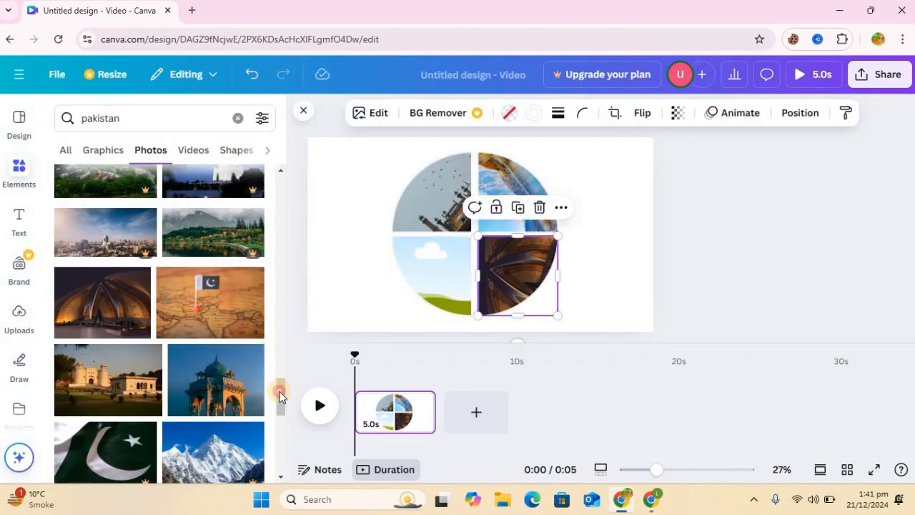
Place the free photo of the pale rocky mountains under clouds in the lower-left quarter-circle frame
left_click_drag(280, 409, 283, 452)
scroll(281, 457, "down", 1)
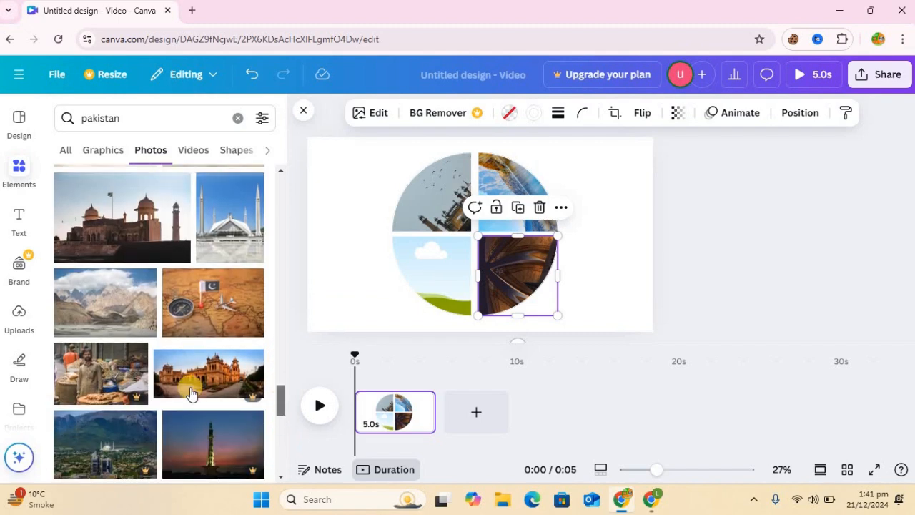
left_click_drag(111, 301, 433, 273)
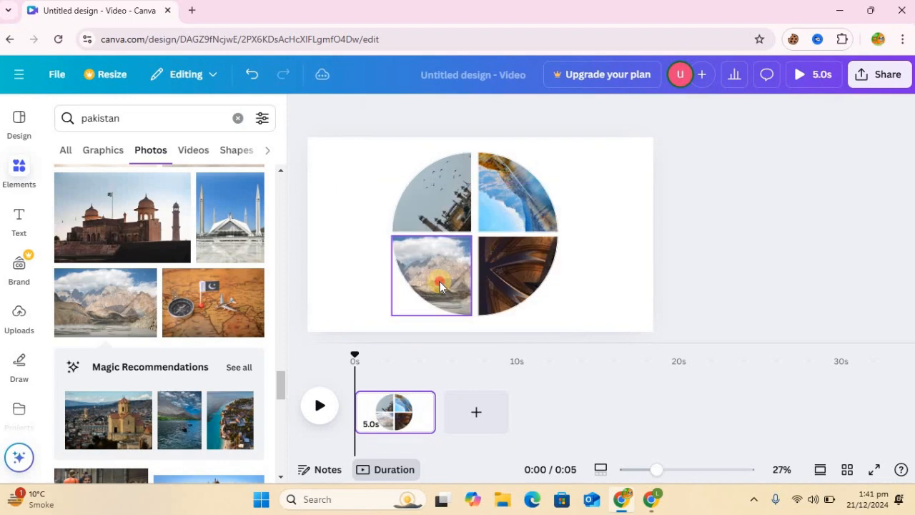
Rotate the rocky mountain photo inside the lower-left frame to about 37°
double_click(445, 264)
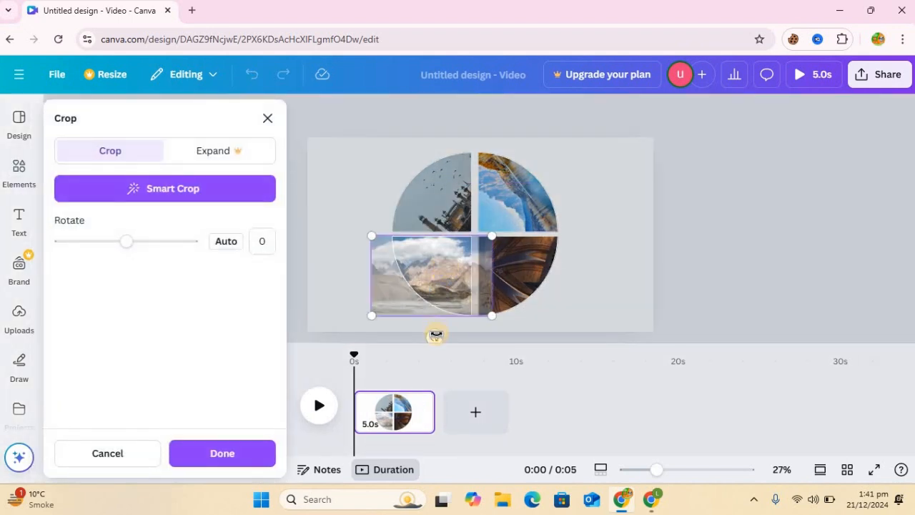
left_click_drag(457, 310, 412, 305)
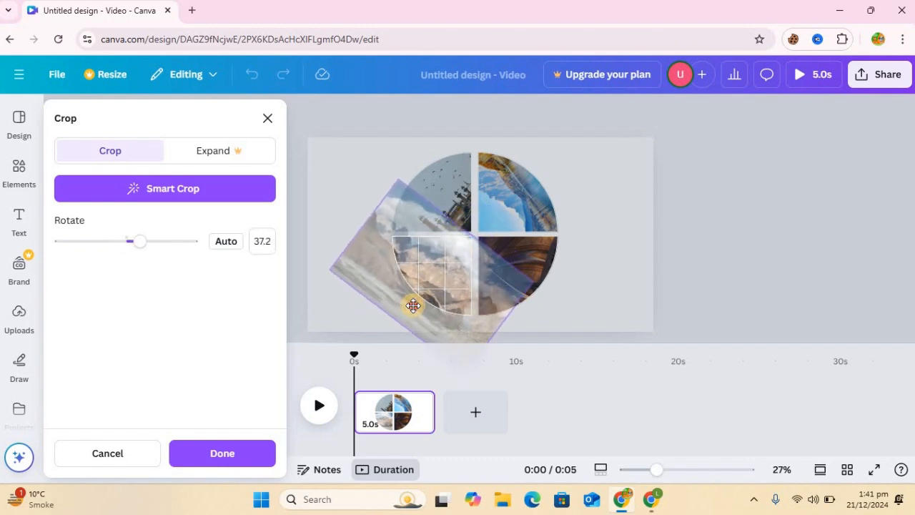
left_click(613, 289)
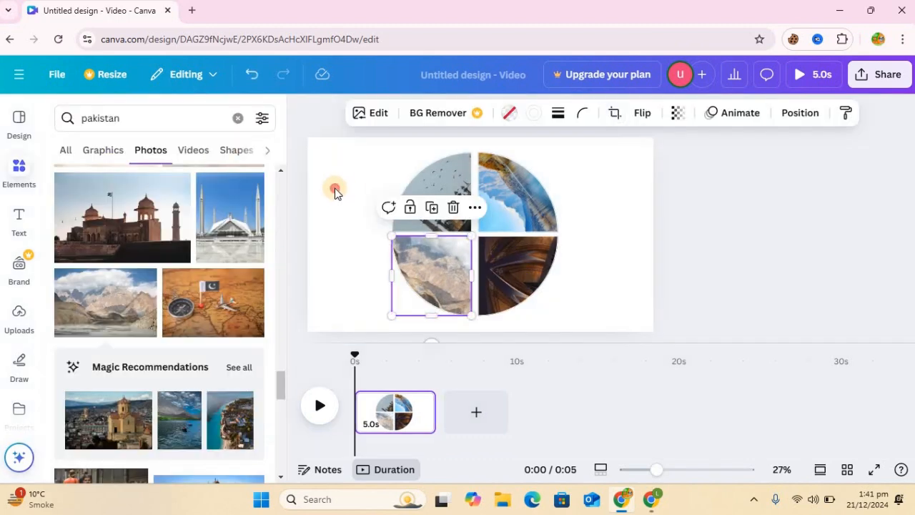
left_click(333, 188)
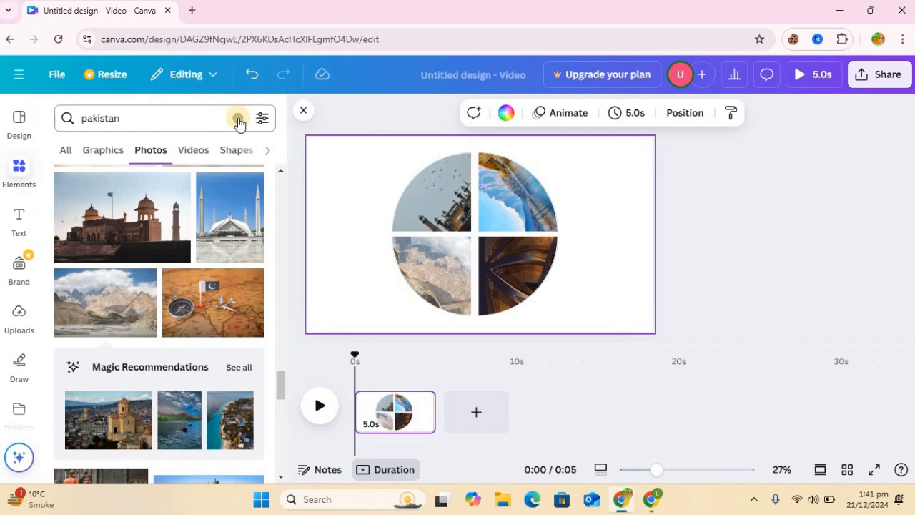
Replace the elements search with "Circle" and add the solid circle shape over the middle of the four frames
left_click(238, 118)
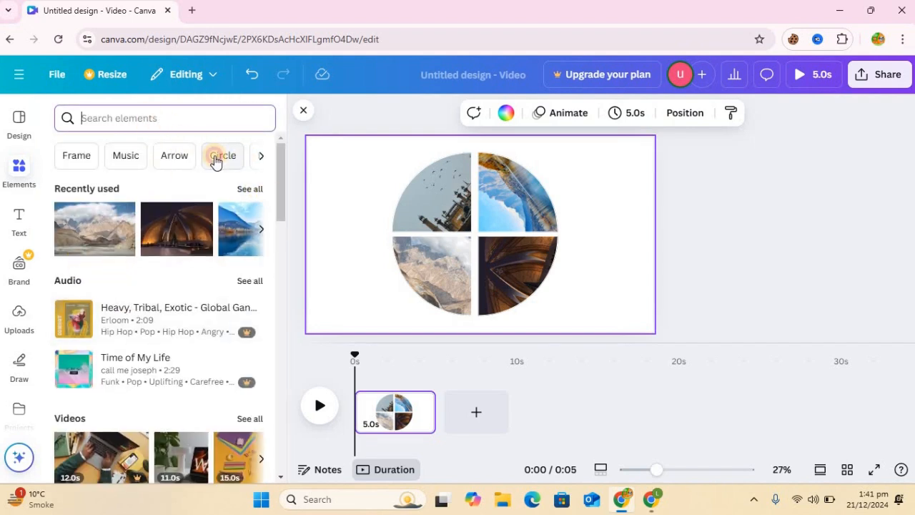
left_click(219, 157)
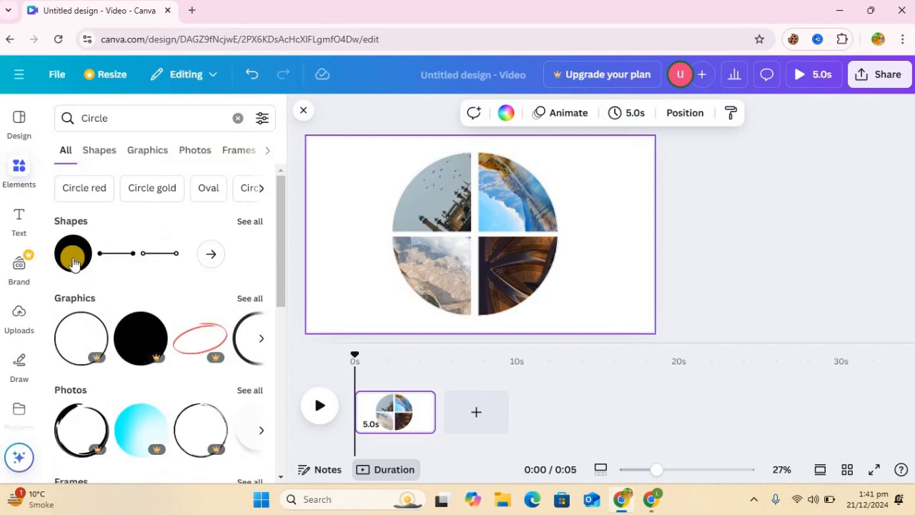
left_click_drag(73, 263, 477, 240)
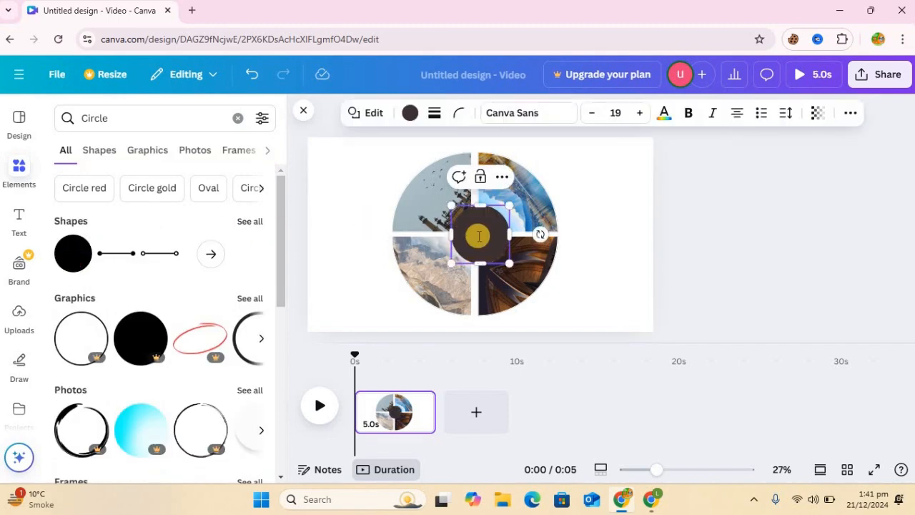
left_click(598, 300)
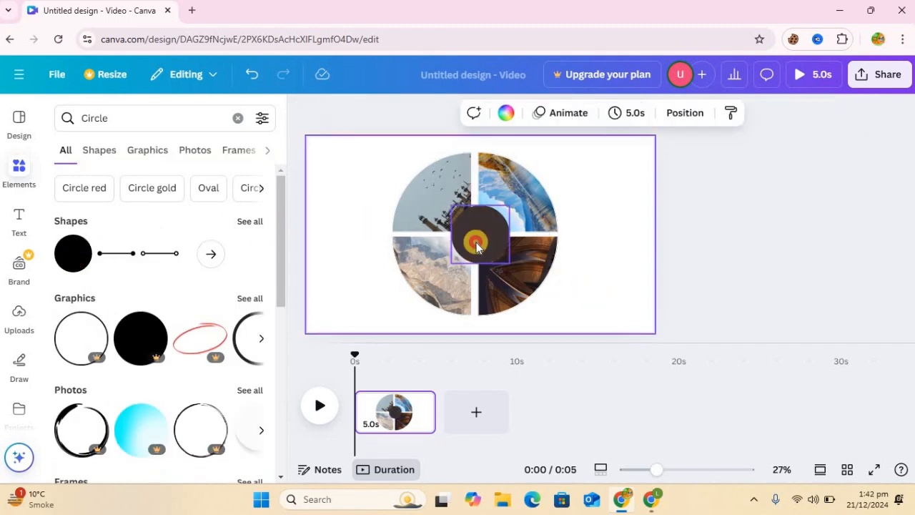
Enlarge the dark circle to about half the width of the photo ring and center it where the four frames meet
left_click_drag(476, 241, 469, 240)
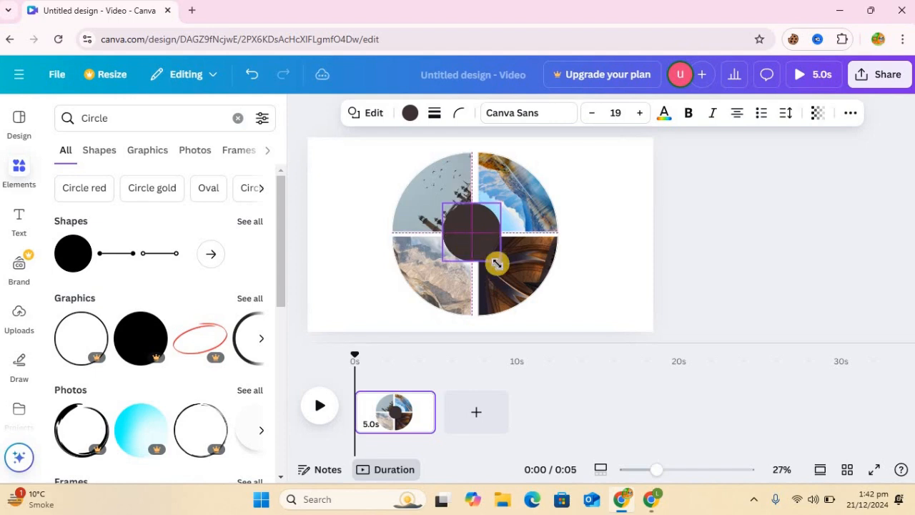
left_click_drag(508, 268, 518, 278)
left_click(488, 244)
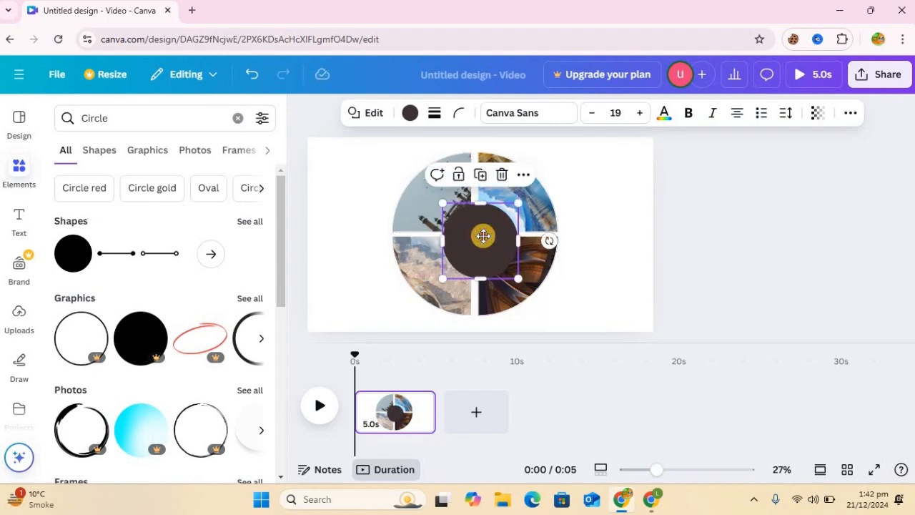
left_click_drag(484, 236, 474, 224)
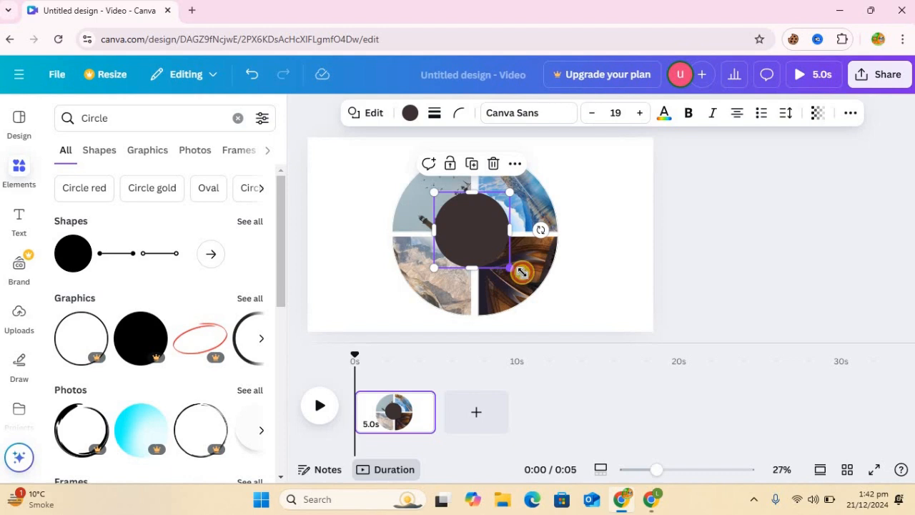
left_click_drag(522, 272, 531, 278)
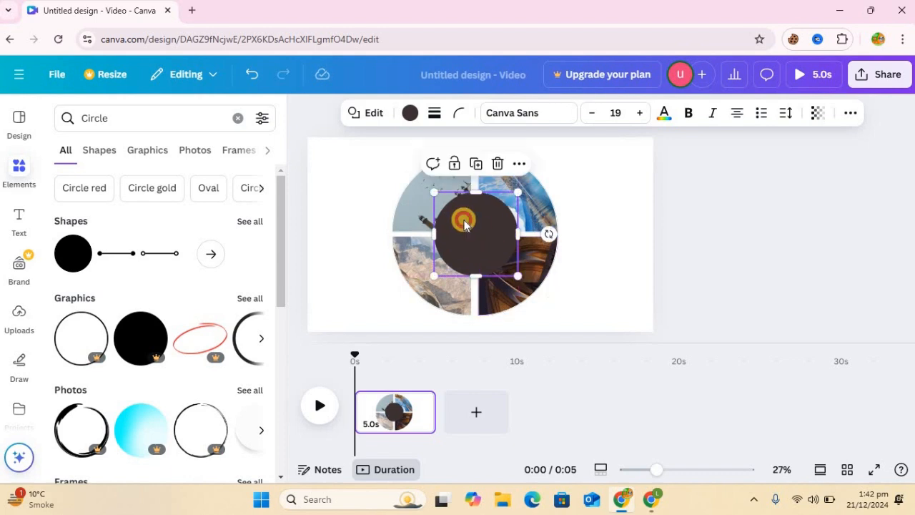
left_click_drag(466, 222, 462, 227)
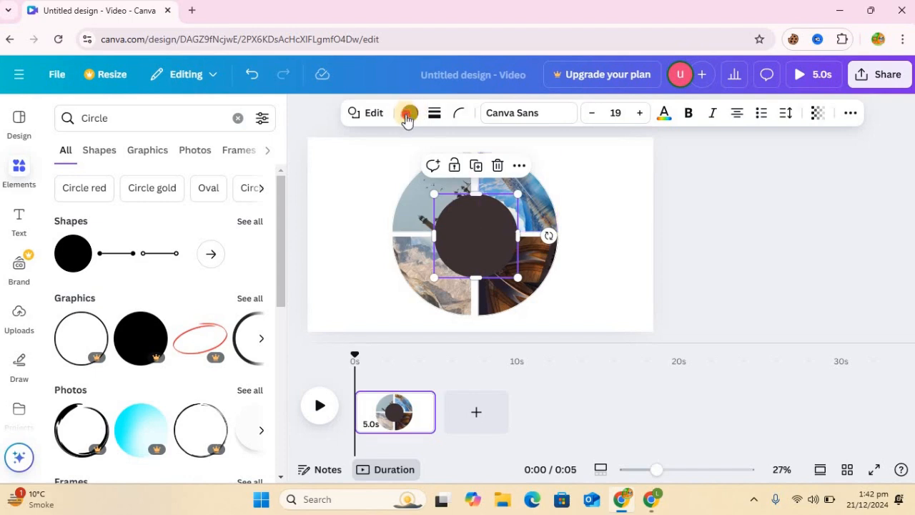
Change the central circle's fill color to white (#ffffff)
left_click(410, 112)
left_click(178, 220)
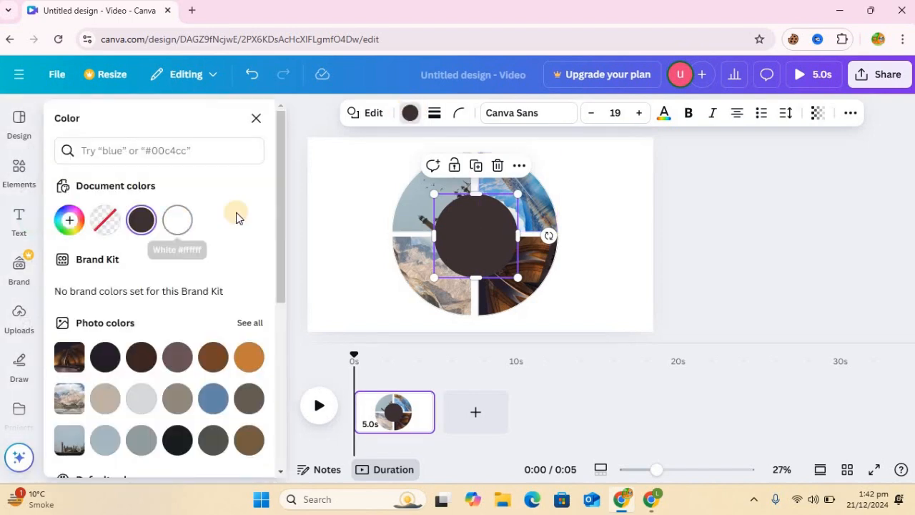
left_click(360, 234)
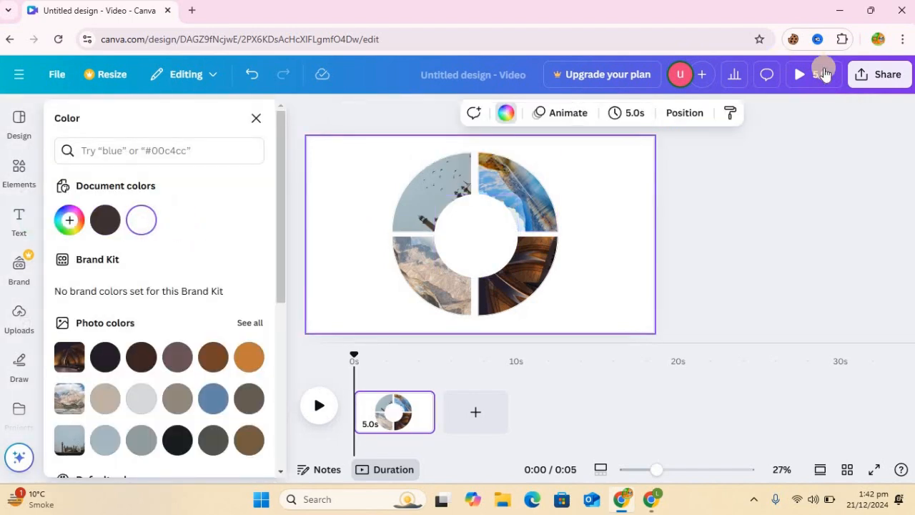
Download the photo ring design as a PNG image
left_click(881, 74)
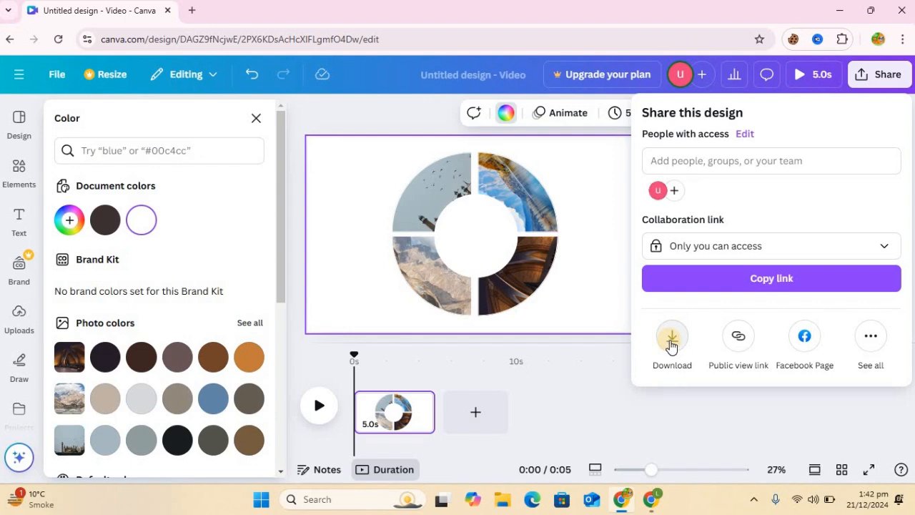
left_click(671, 345)
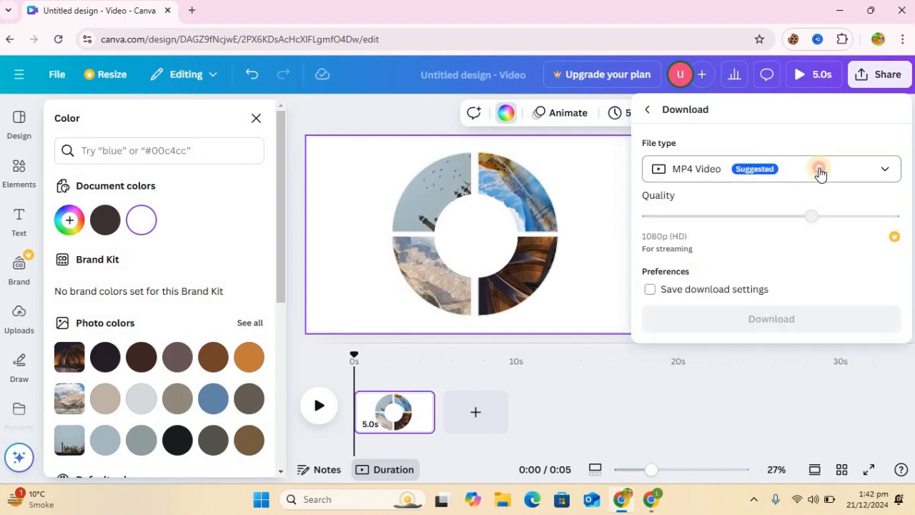
left_click(715, 169)
left_click(701, 254)
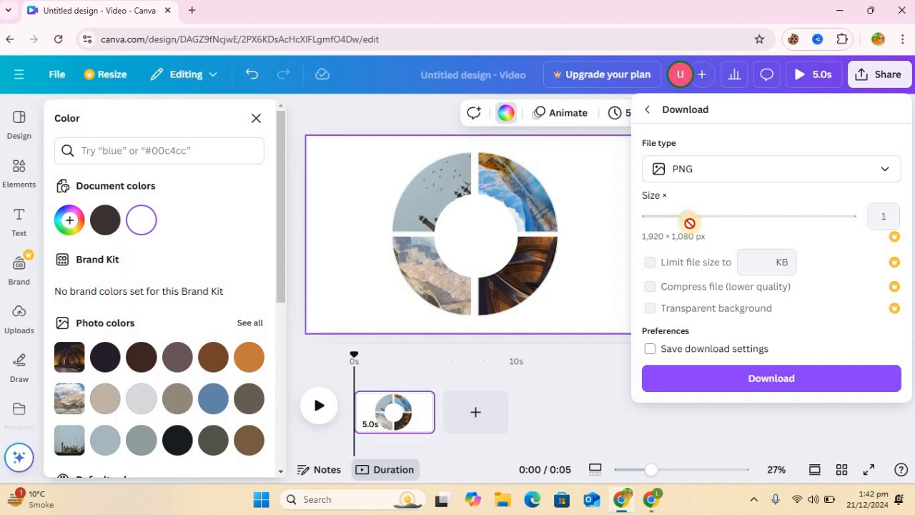
left_click(763, 376)
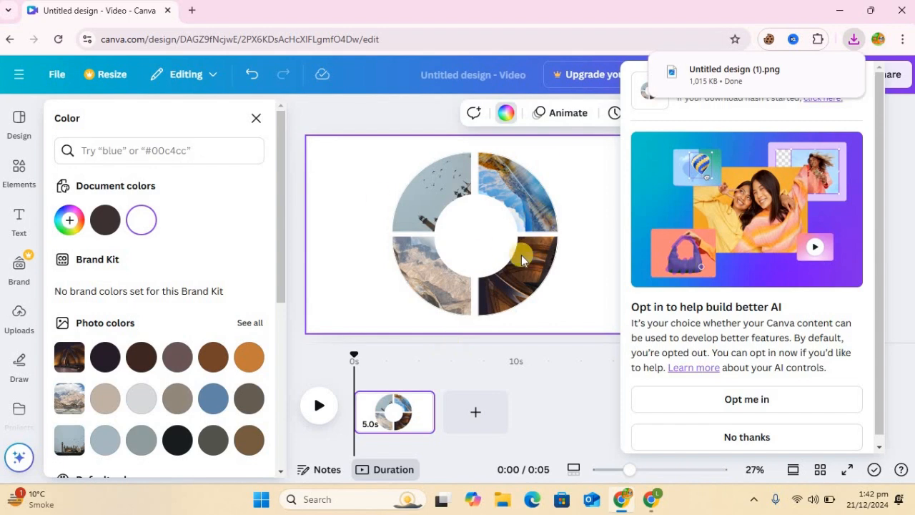
Select all the photo frames and the white circle on the page and delete them
left_click(359, 152)
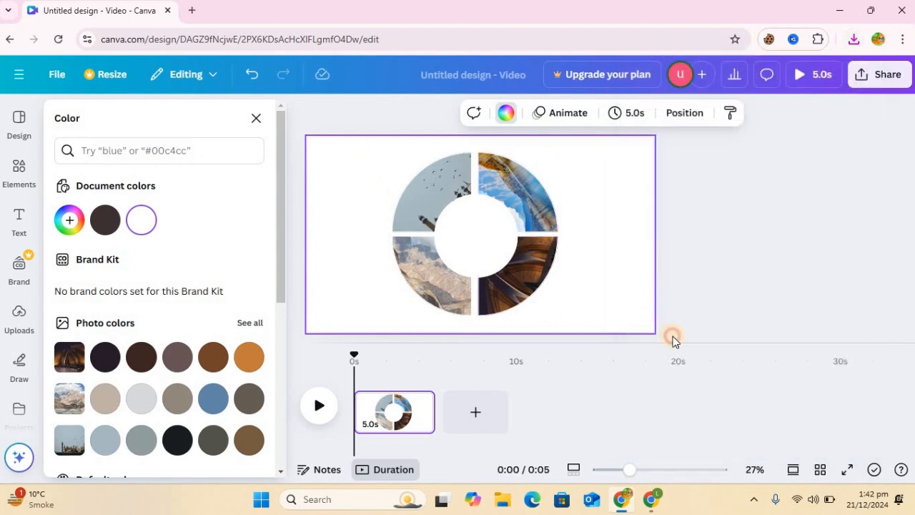
left_click_drag(673, 341, 670, 337)
key("Delete")
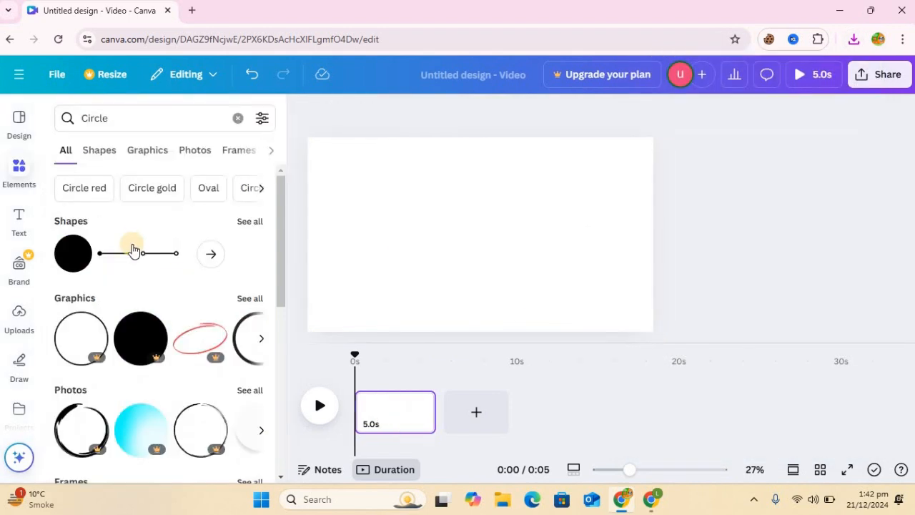
Upload "Untitled design (1).png" from the Downloads folder to the design
left_click(16, 318)
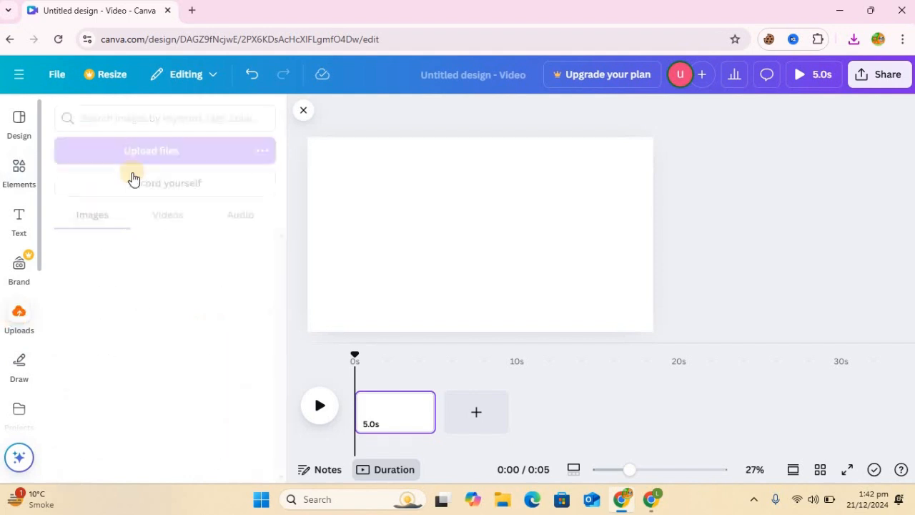
left_click(155, 150)
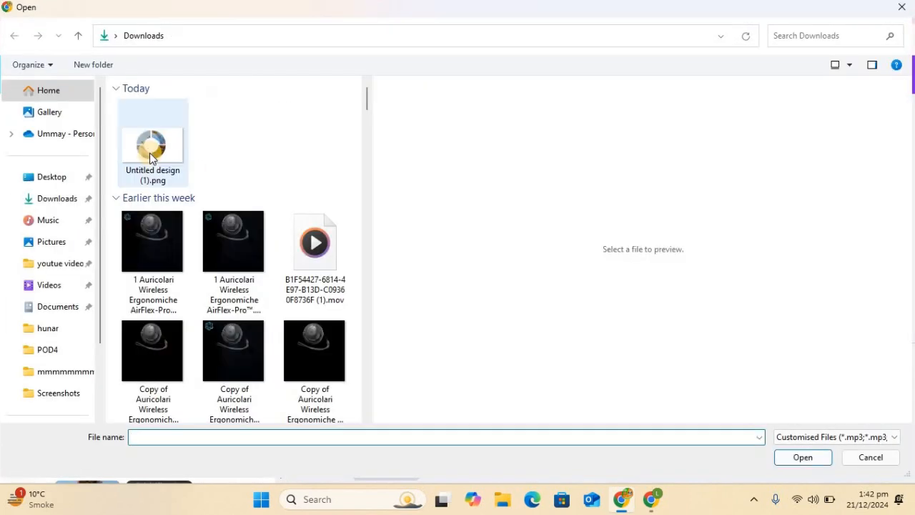
left_click(149, 152)
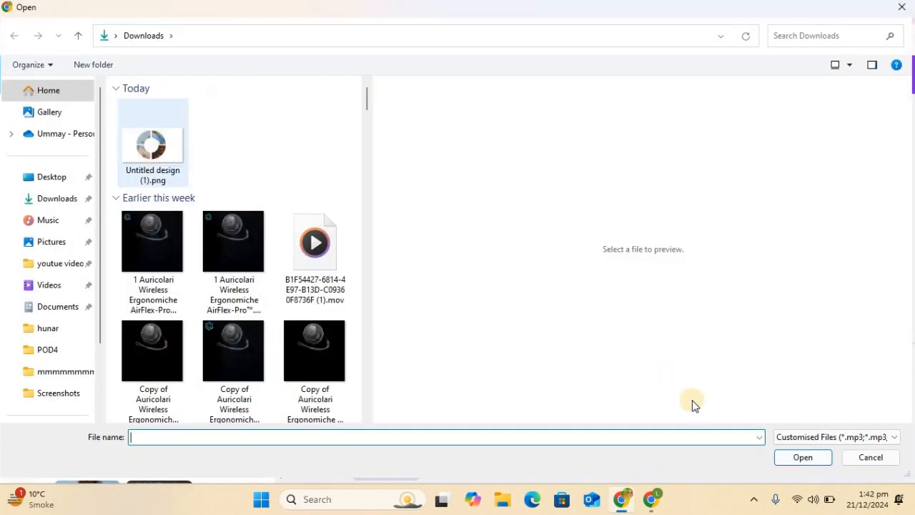
left_click(803, 458)
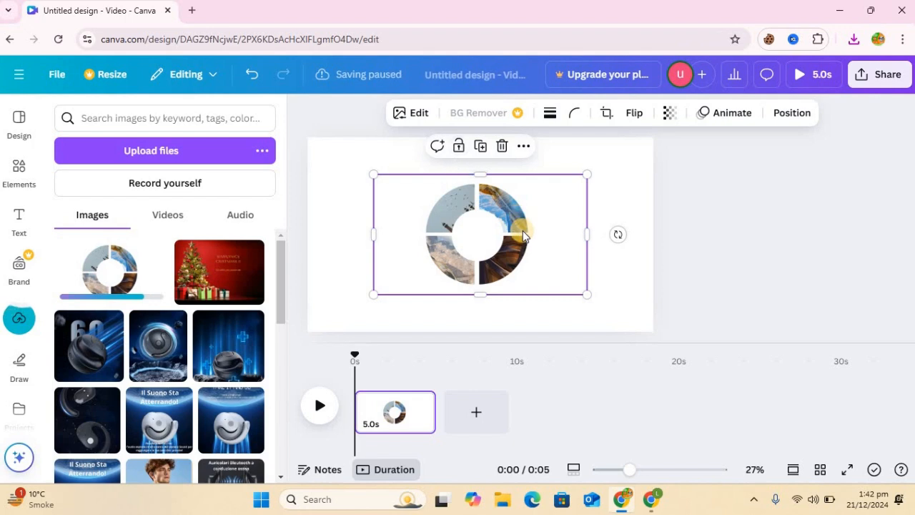
Search the web for "remove bg" in a new browser tab and open the remove.bg site
key("ctrl+t")
type("r")
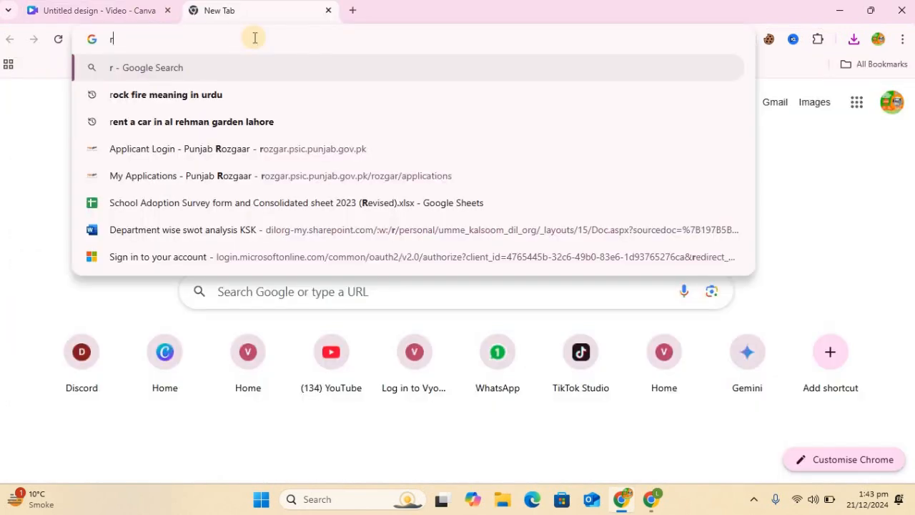
type("emo")
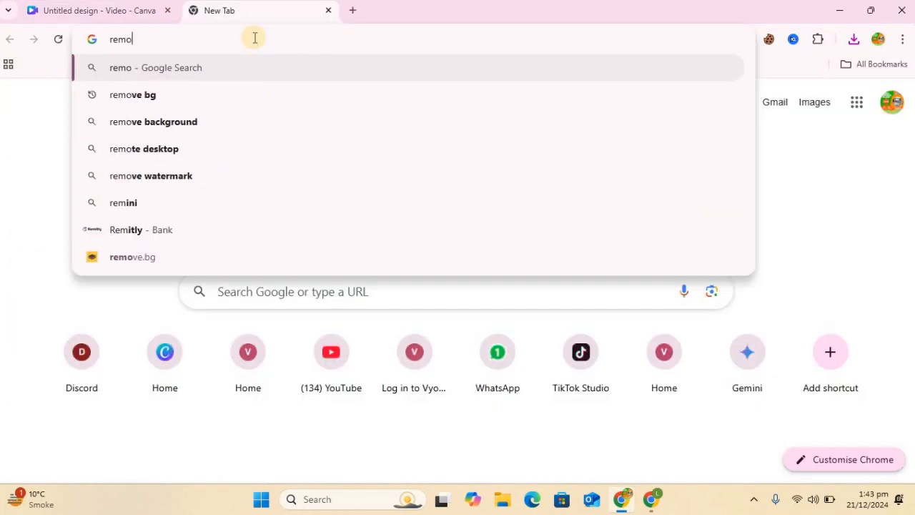
left_click(143, 96)
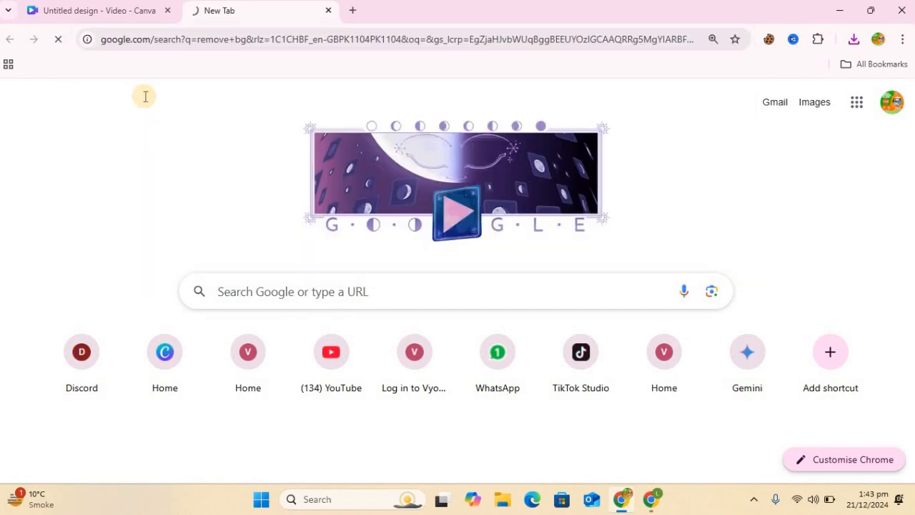
left_click(181, 215)
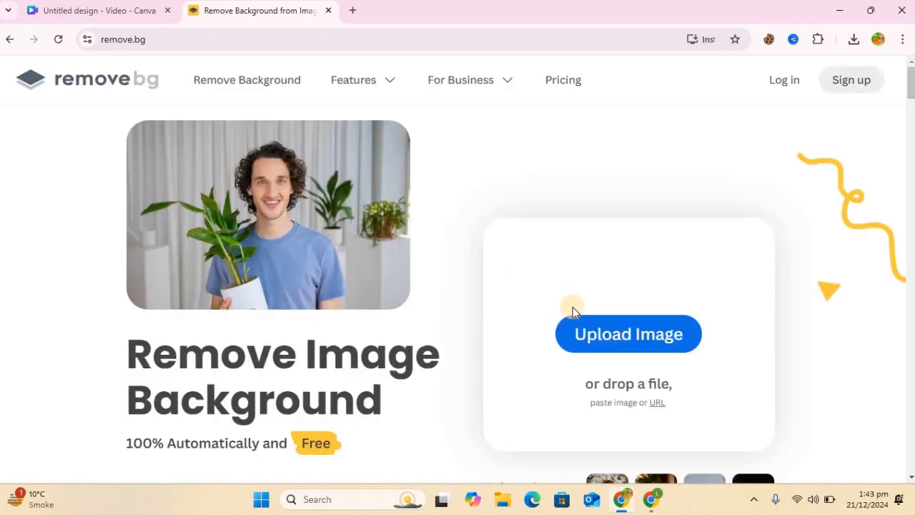
Upload "Untitled design (1).png" to remove.bg and download the background-free image at 666 × 375 px
left_click(607, 336)
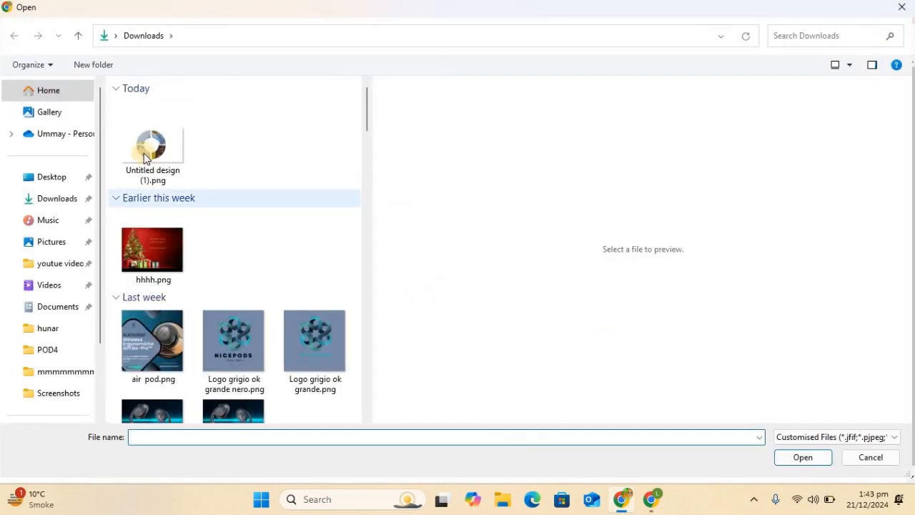
left_click(144, 150)
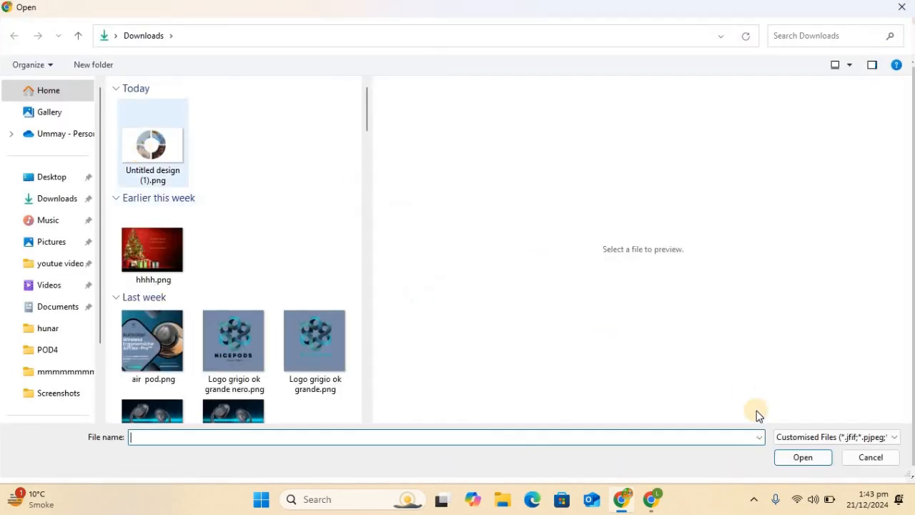
left_click(803, 458)
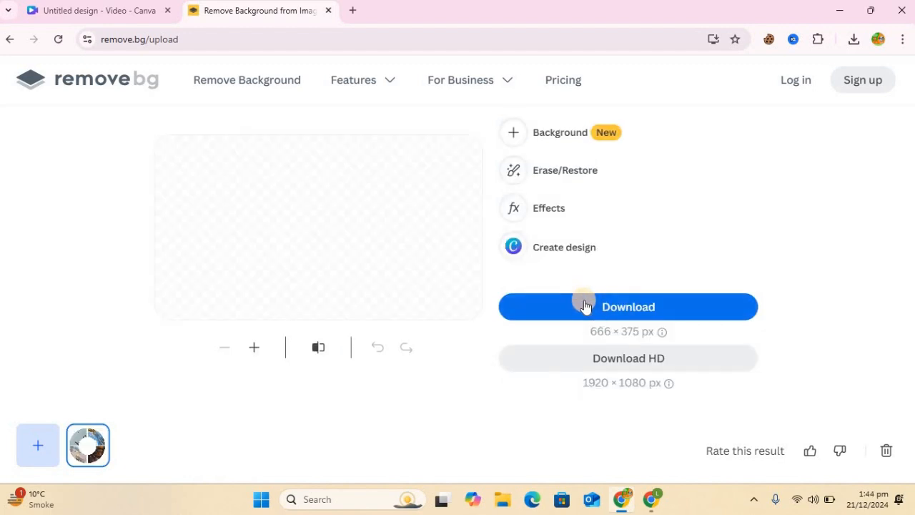
left_click(585, 305)
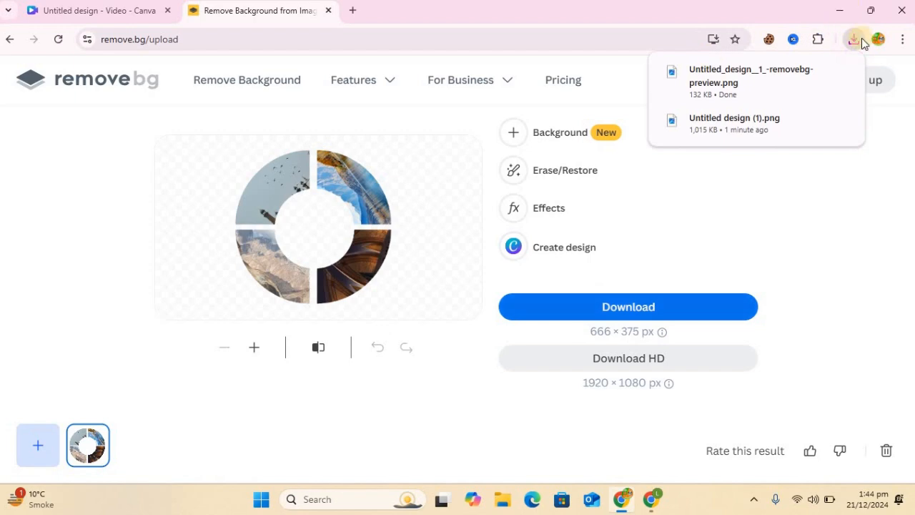
Switch back to Canva and upload "Untitled_design__1_-removebg-preview.png" from the Downloads folder
left_click(135, 13)
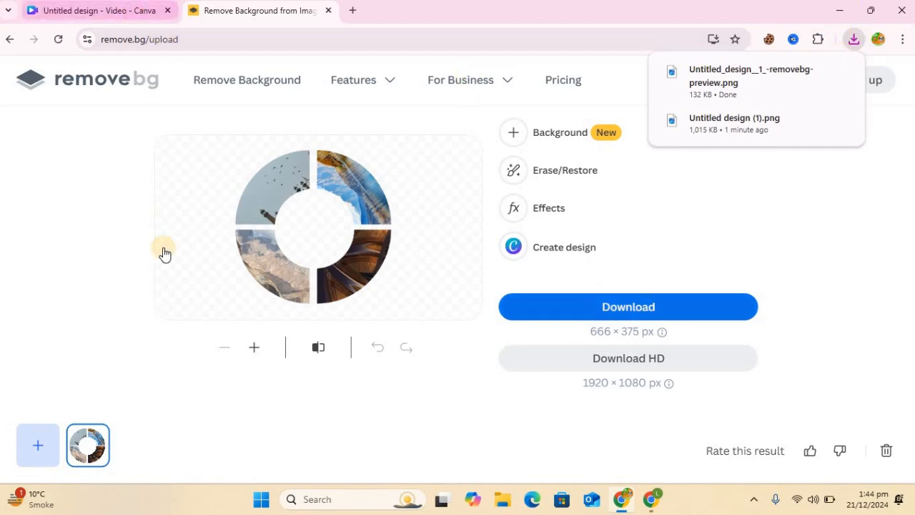
left_click(145, 152)
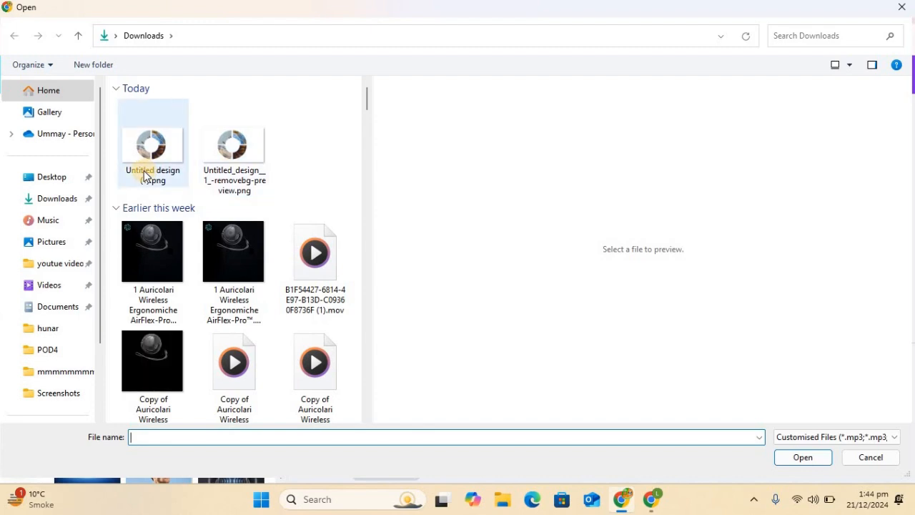
left_click(231, 149)
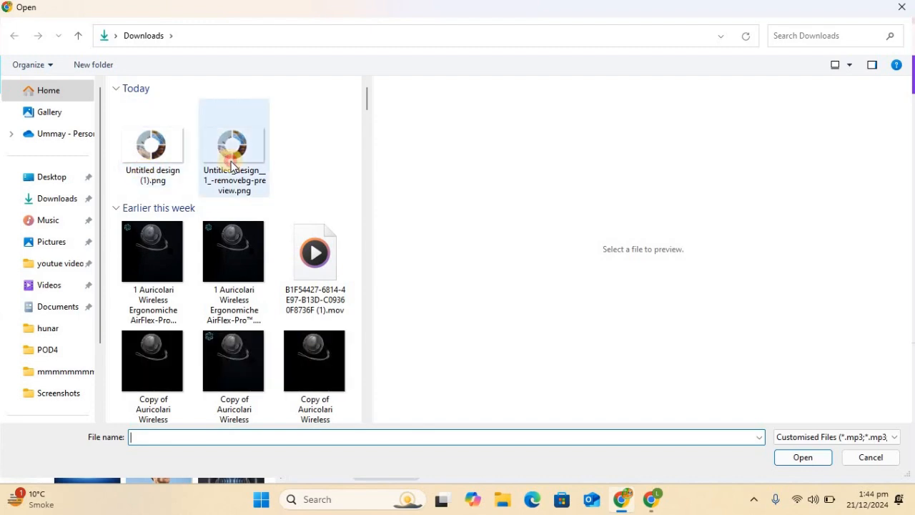
left_click(799, 459)
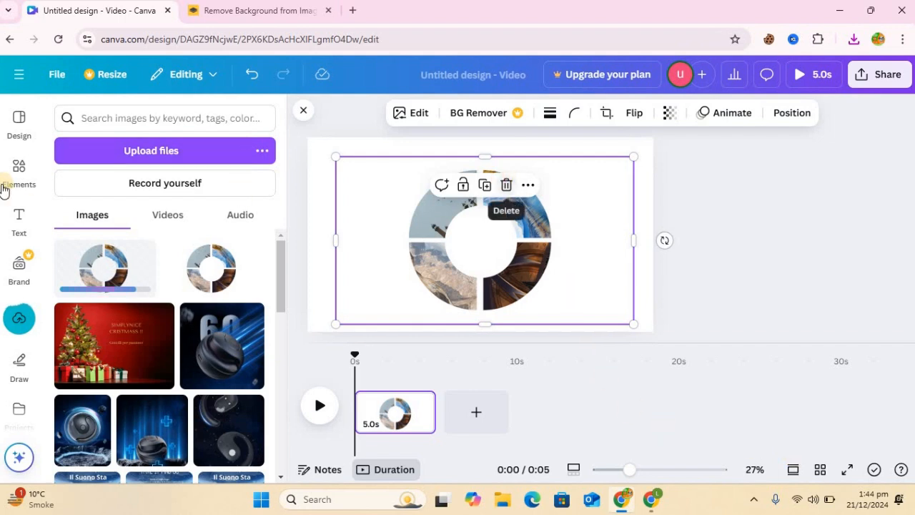
Replace the ring image on the page with the background-free upload and enlarge it to fill the page, about 1,919 × 1,081
left_click(507, 185)
left_click(118, 276)
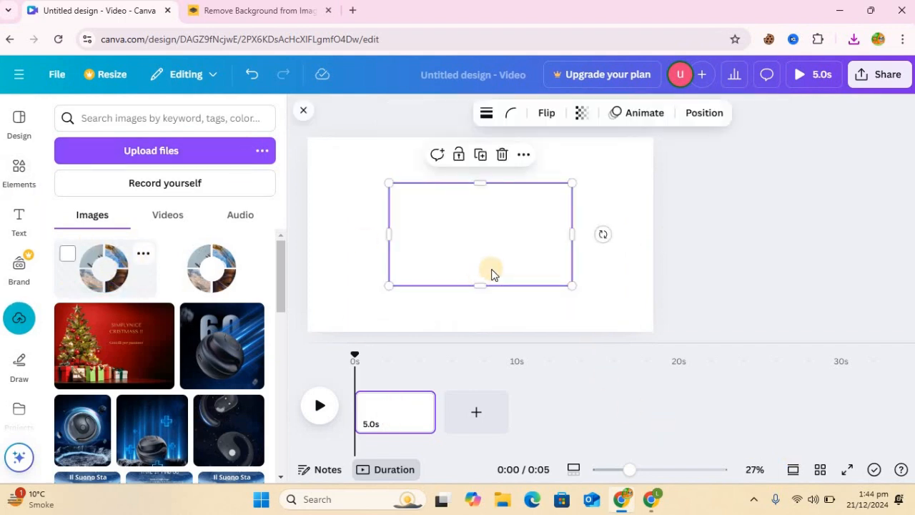
left_click_drag(388, 183, 309, 138)
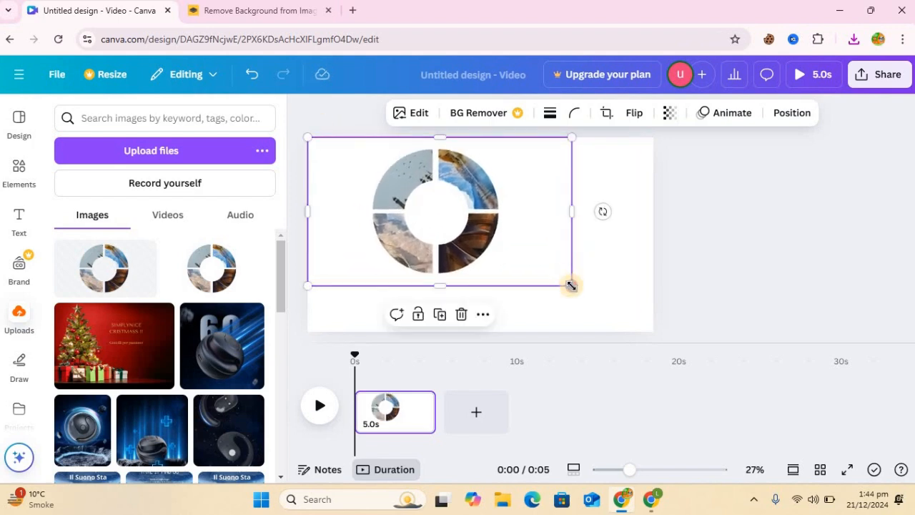
left_click_drag(571, 285, 653, 331)
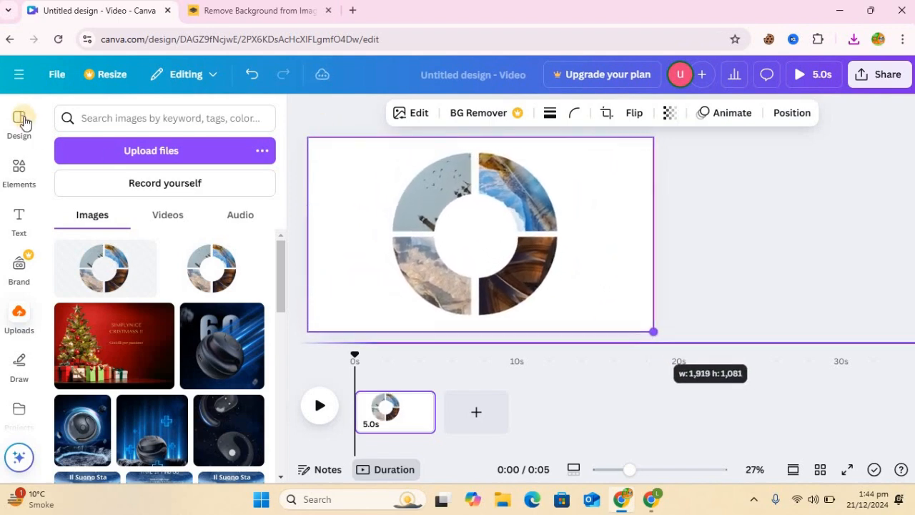
Replace the "Circle" elements search with "back ground"
left_click(19, 167)
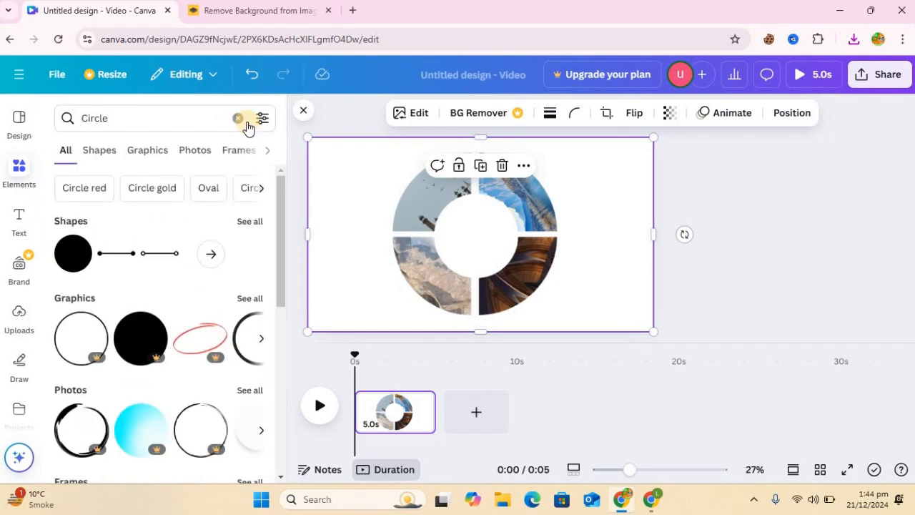
left_click(238, 118)
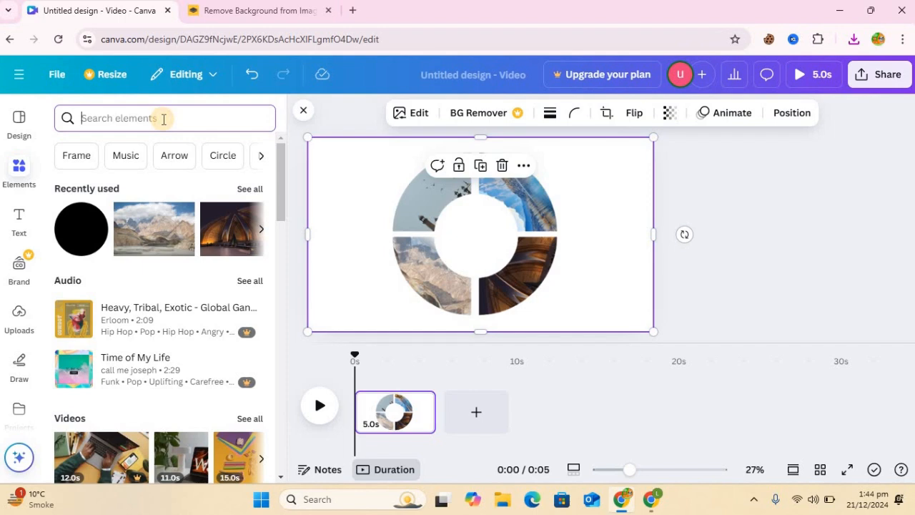
type("b s")
key("BackSpace")
key("BackSpace")
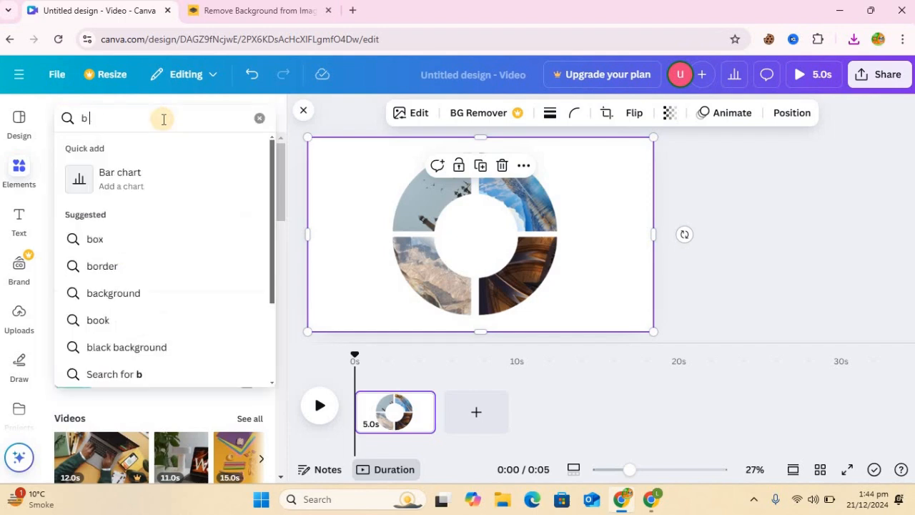
type("s")
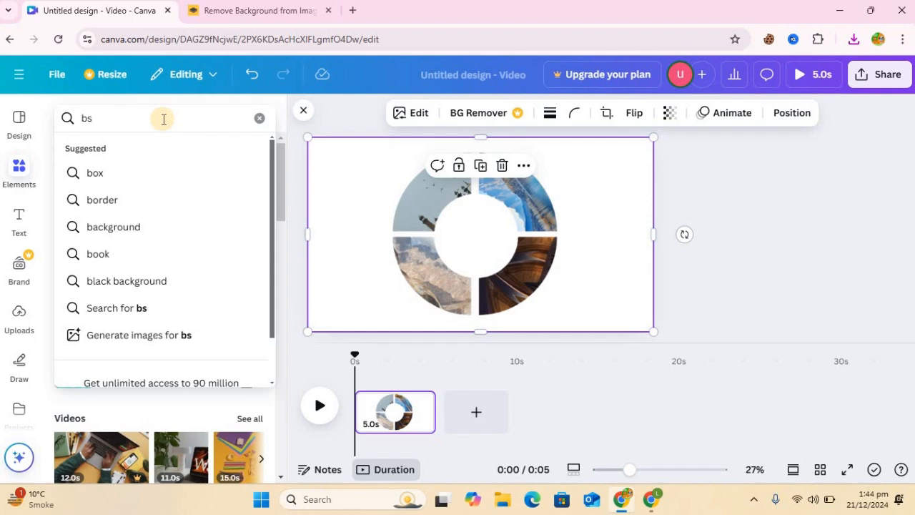
key("BackSpace")
type("s")
key("BackSpace")
type("a")
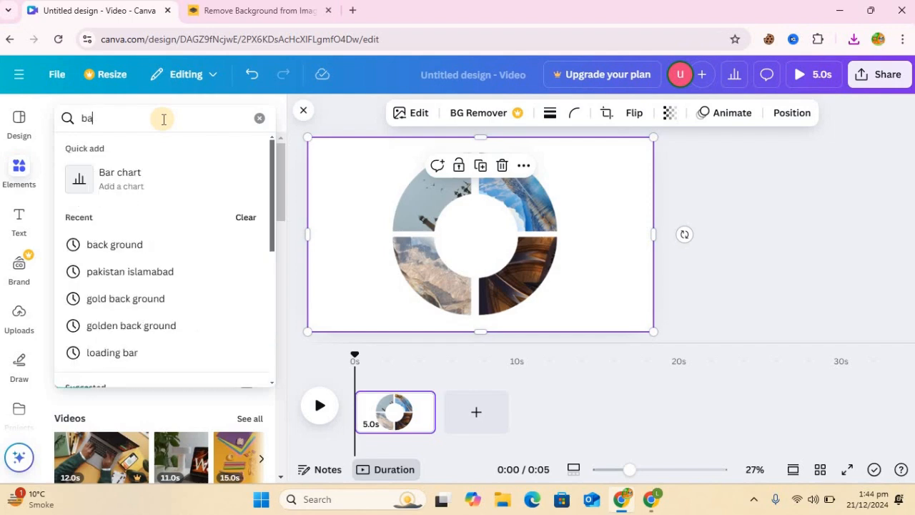
type("c")
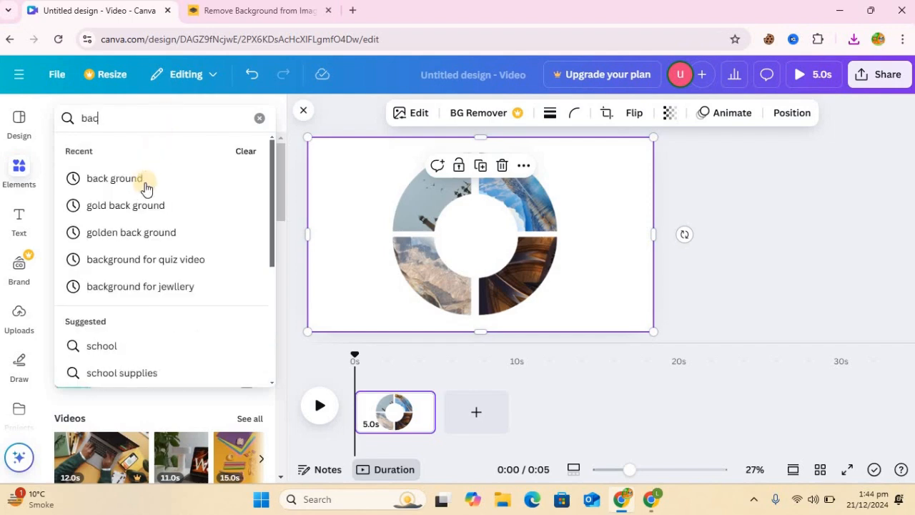
left_click(143, 187)
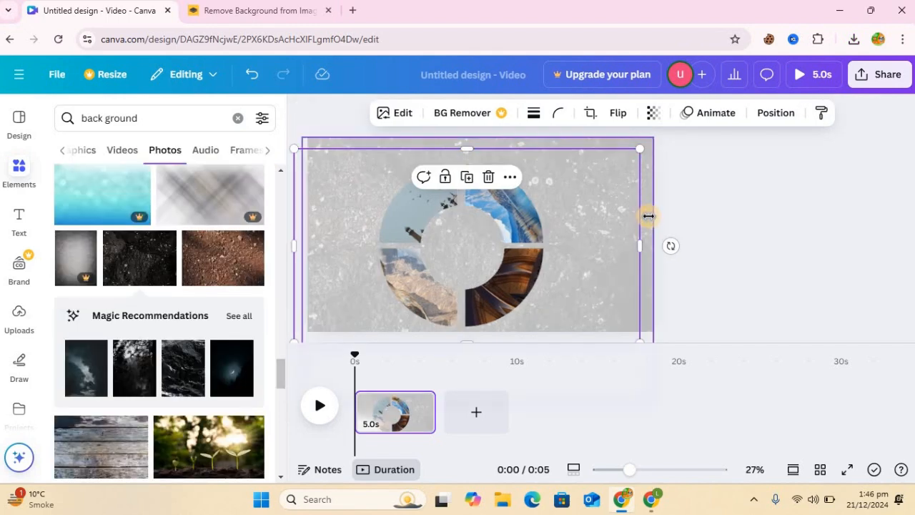
Delete the grey textured background photo and set the page background to solid black
key("Delete")
right_click(648, 219)
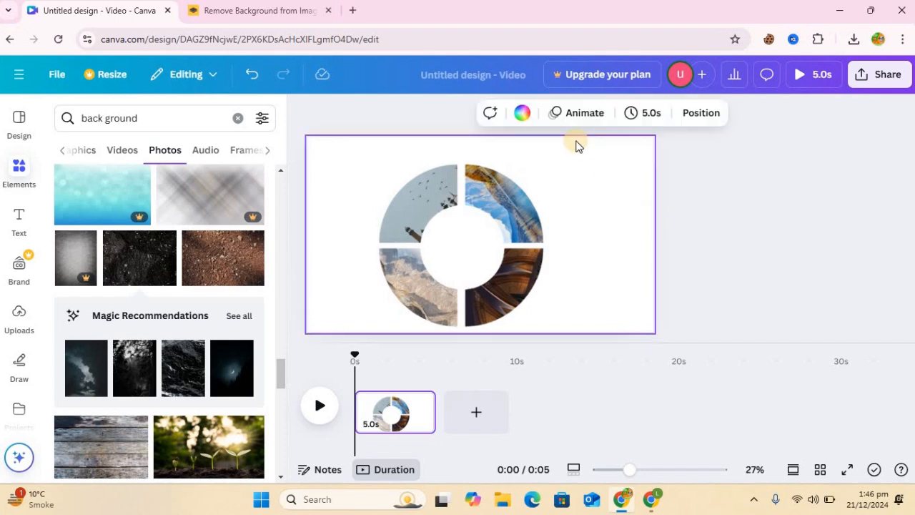
left_click(524, 115)
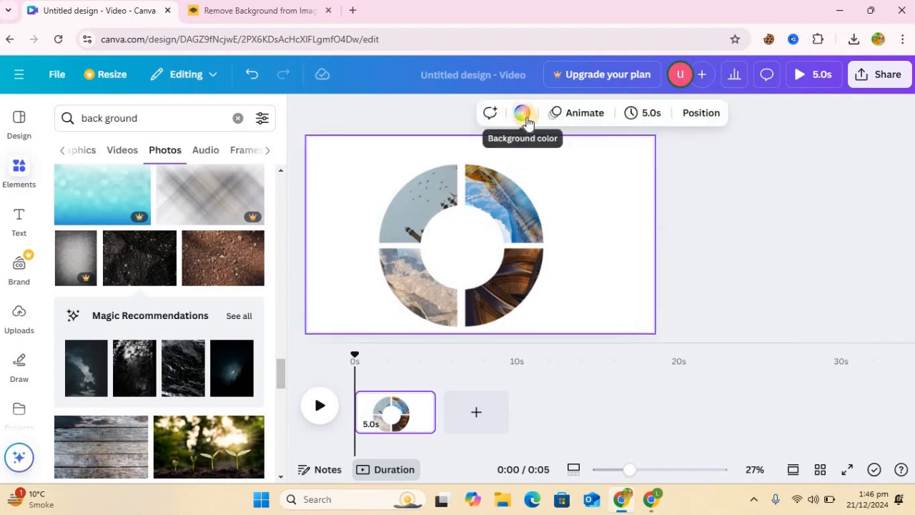
left_click(523, 114)
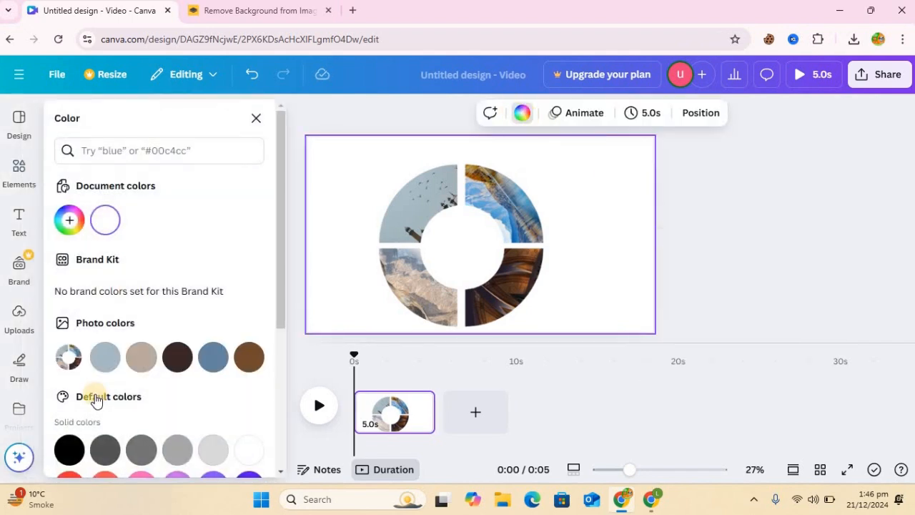
left_click(69, 448)
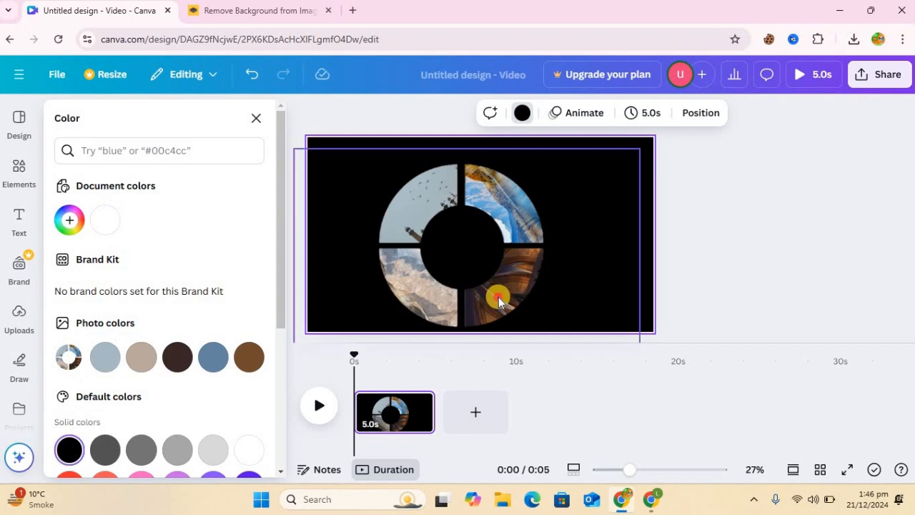
Align the transparent ring image with the page so that it fills it exactly
left_click(523, 279)
left_click_drag(515, 282, 537, 277)
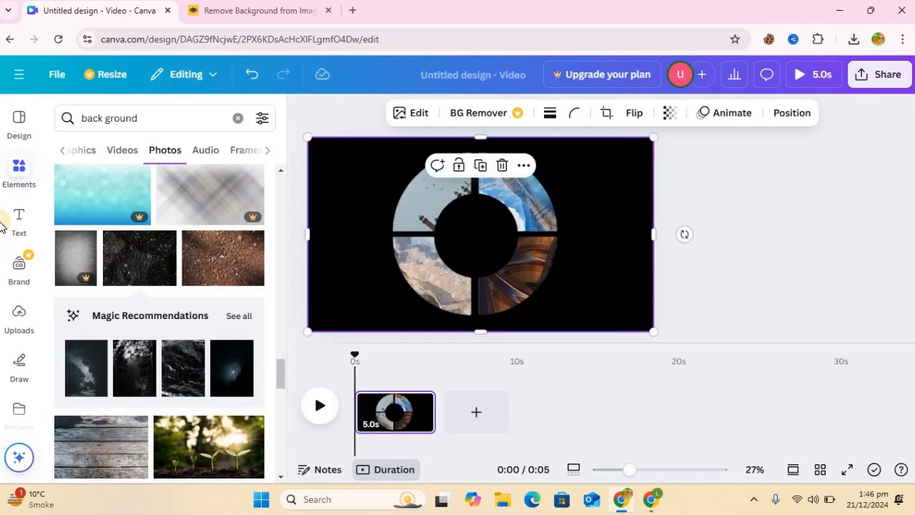
Add a heading to the page that reads "Pakistan"
left_click(18, 224)
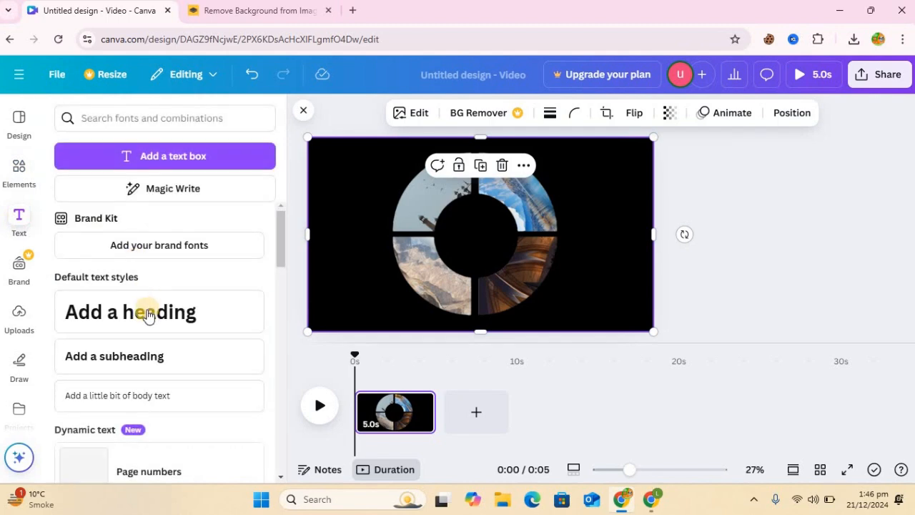
left_click(147, 317)
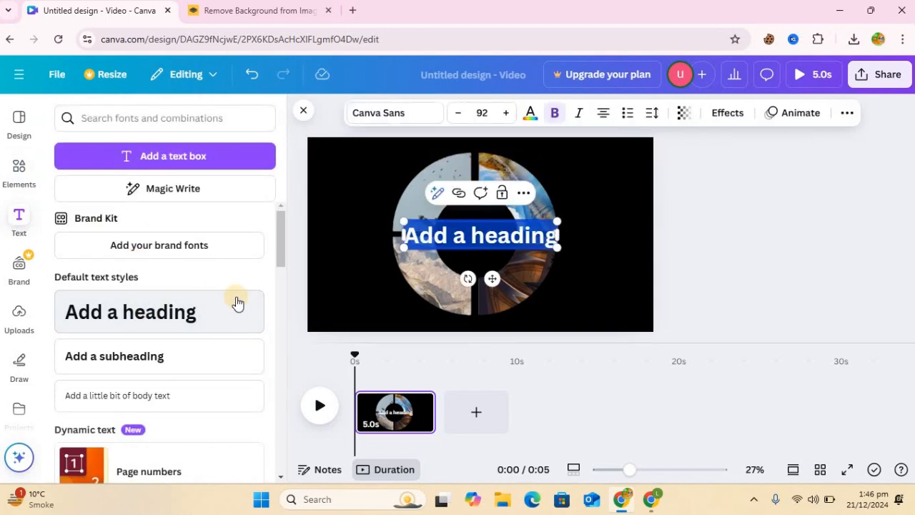
type("Pak")
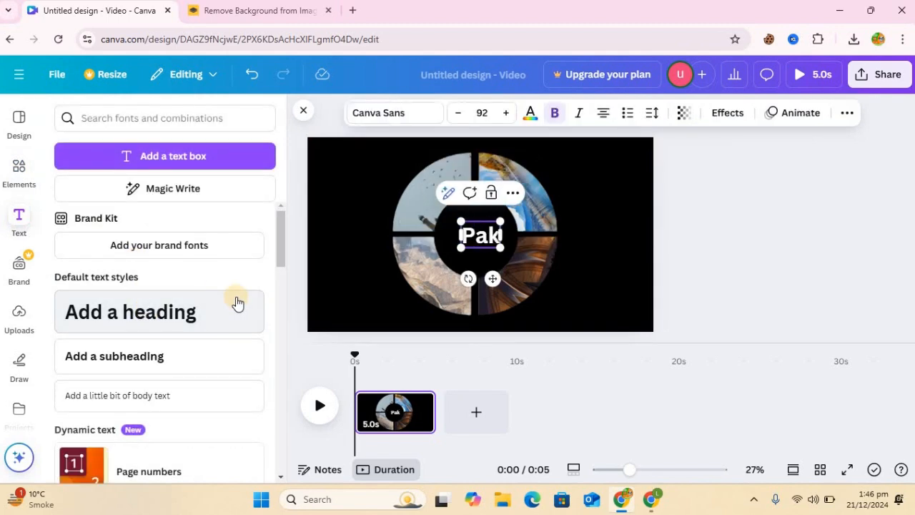
type("ist anvvvvvvvvvvvvvvvvvvvvvvvvvvvvvvvv")
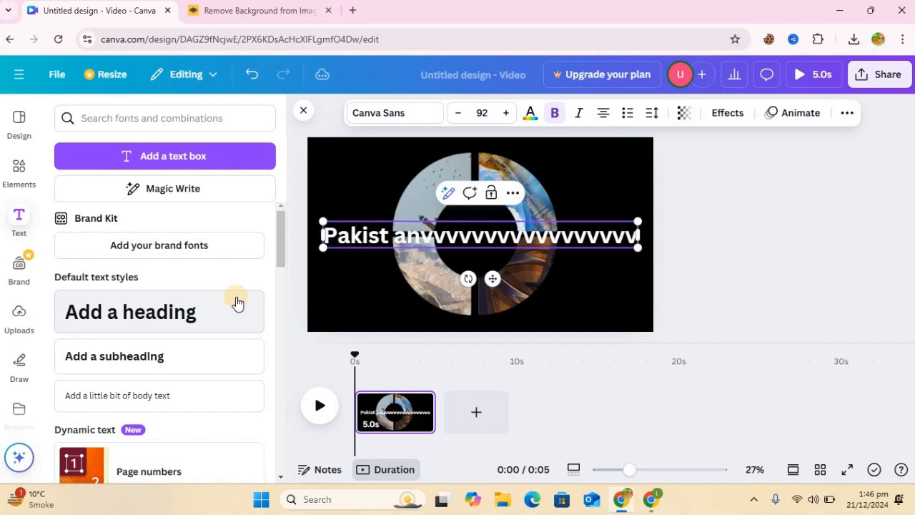
key("BackSpace")
key("BackSpace")
key("BackSpace")
key("BackSpace")
key("BackSpace")
key("BackSpace")
key("BackSpace")
key("BackSpace")
key("BackSpace")
key("BackSpace")
key("BackSpace")
key("BackSpace")
key("BackSpace")
key("BackSpace")
key("BackSpace")
key("BackSpace")
key("BackSpace")
key("BackSpace")
key("BackSpace")
key("BackSpace")
key("BackSpace")
key("BackSpace")
key("BackSpace")
key("BackSpace")
key("BackSpace")
key("BackSpace")
key("BackSpace")
key("BackSpace")
key("BackSpace")
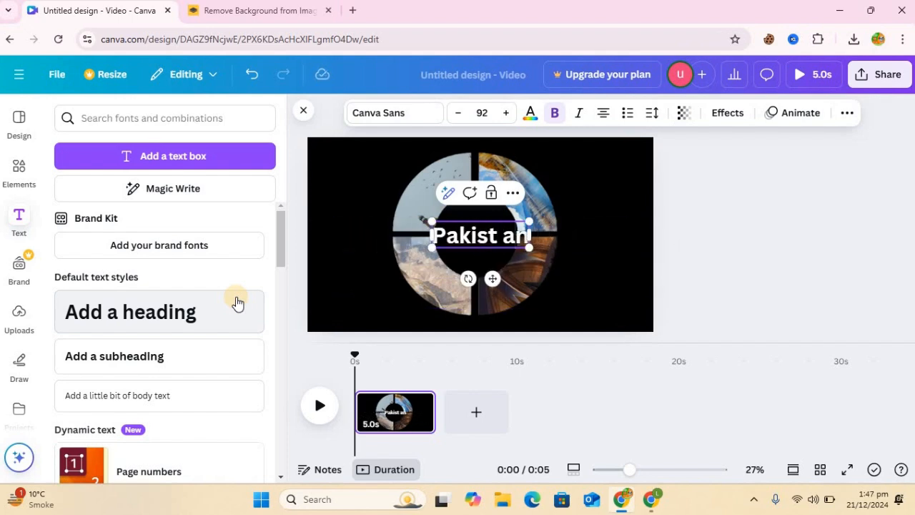
key("BackSpace")
left_click(613, 252)
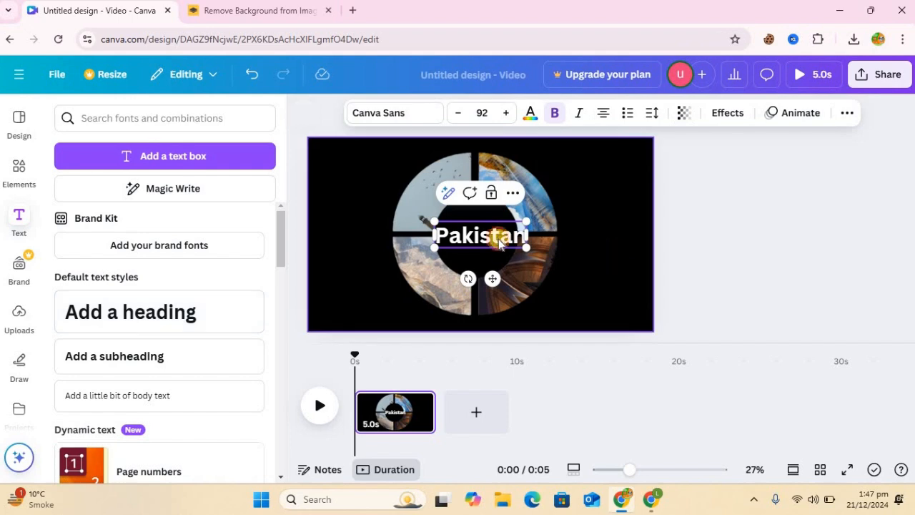
Place the "Pakistan" heading in the page's lower-left corner and restyle it in the Lovelo font at size 103
left_click_drag(498, 238, 381, 312)
left_click(415, 114)
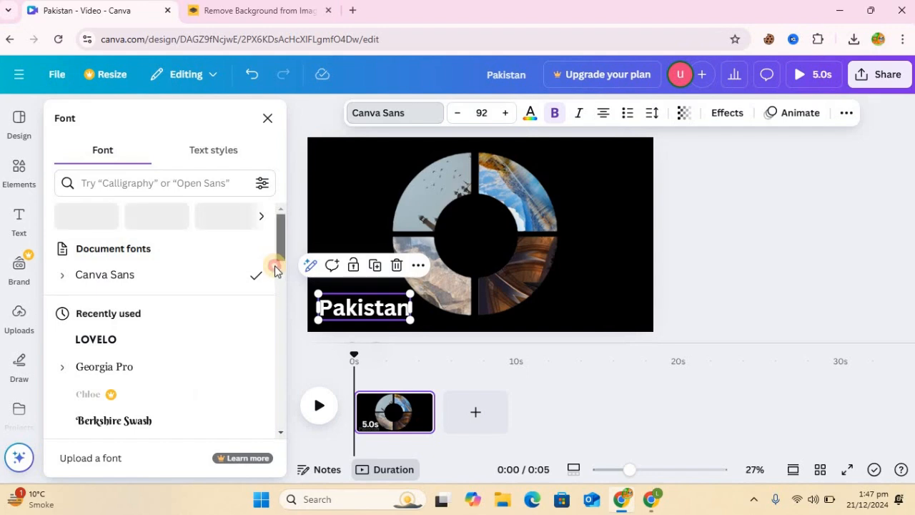
scroll(139, 260, "down", 3)
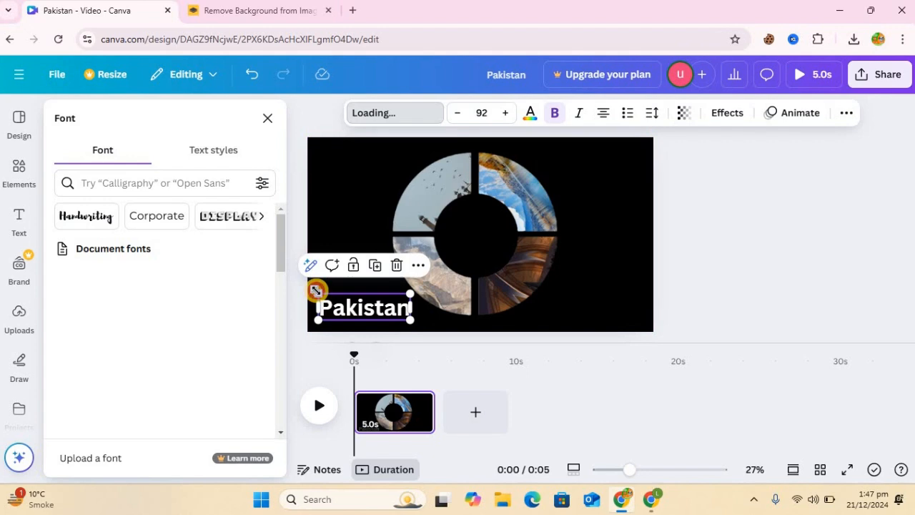
left_click_drag(316, 291, 357, 308)
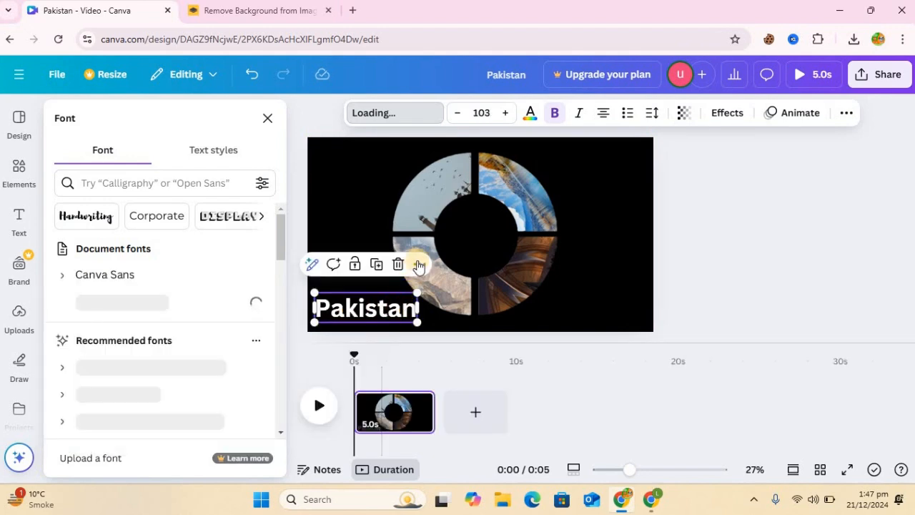
Show the heading's element timing, make it start about 1 second in, and shorten the page to 3.9 seconds
left_click(419, 264)
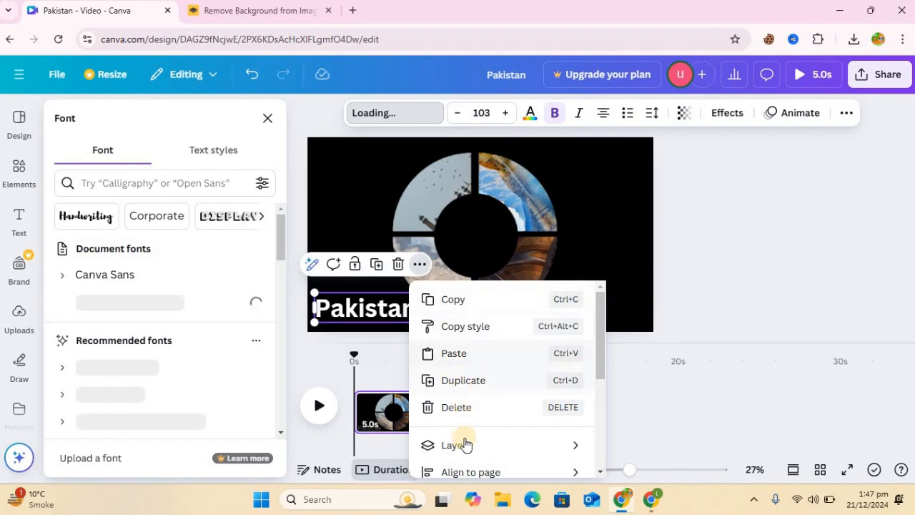
mouse_move(465, 446)
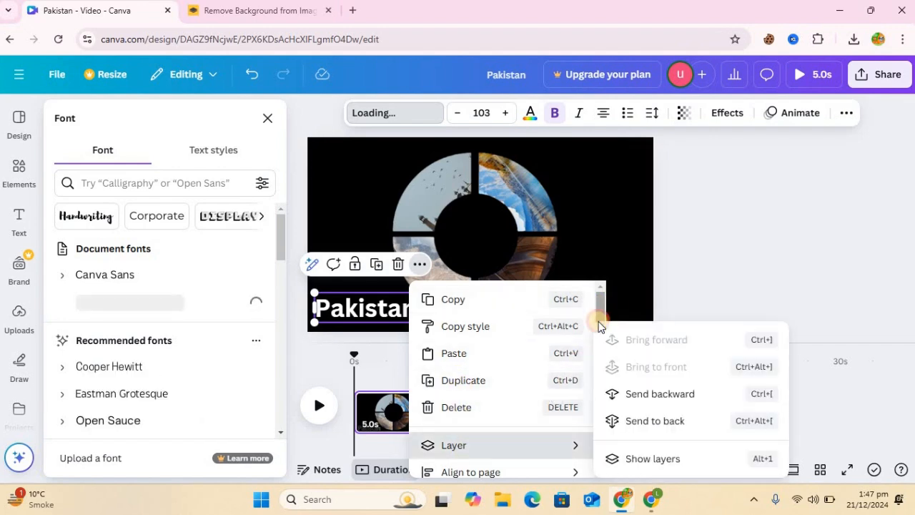
scroll(512, 386, "down", 2)
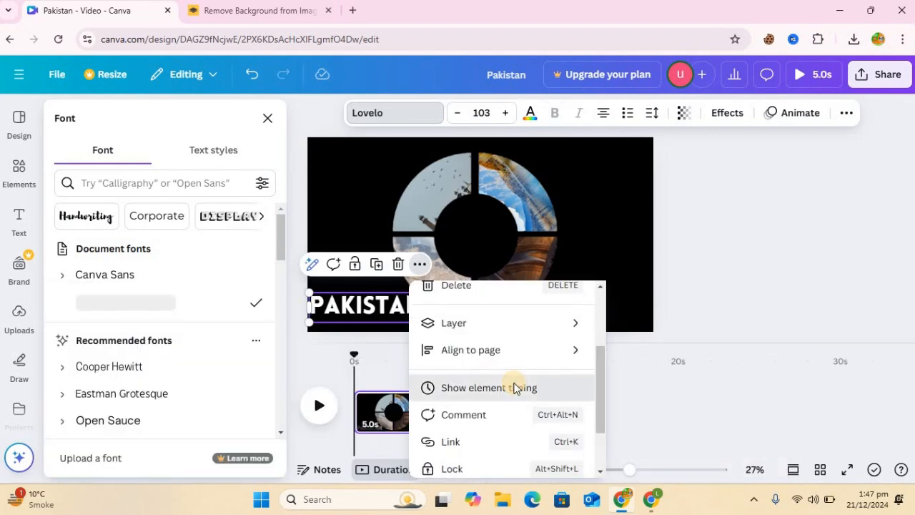
left_click(514, 388)
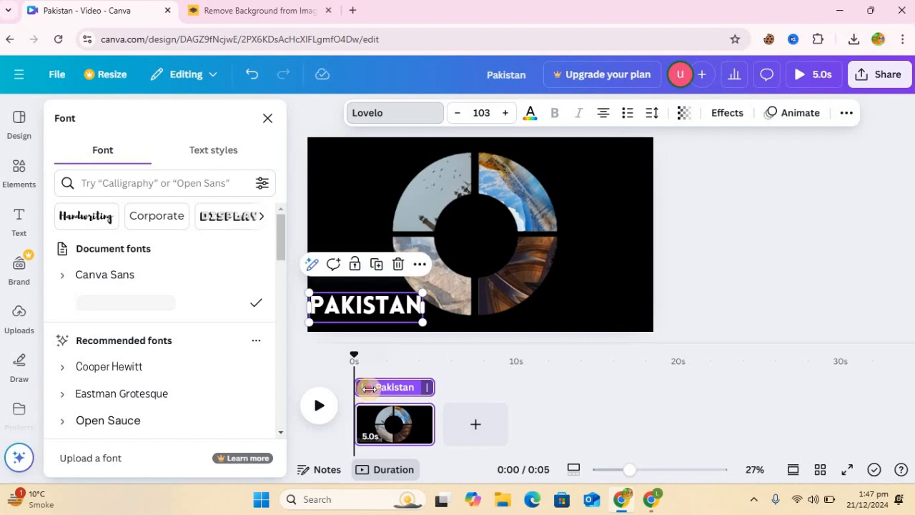
left_click_drag(369, 388, 374, 387)
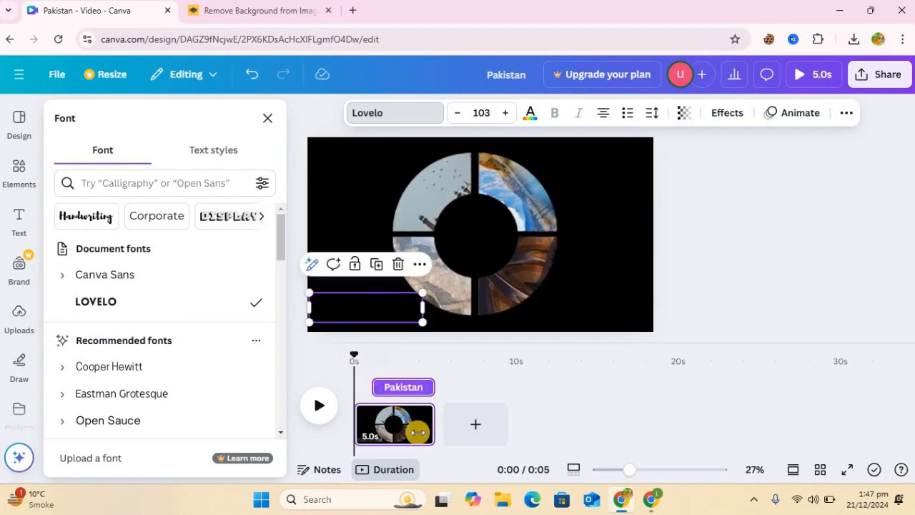
left_click_drag(431, 426, 389, 349)
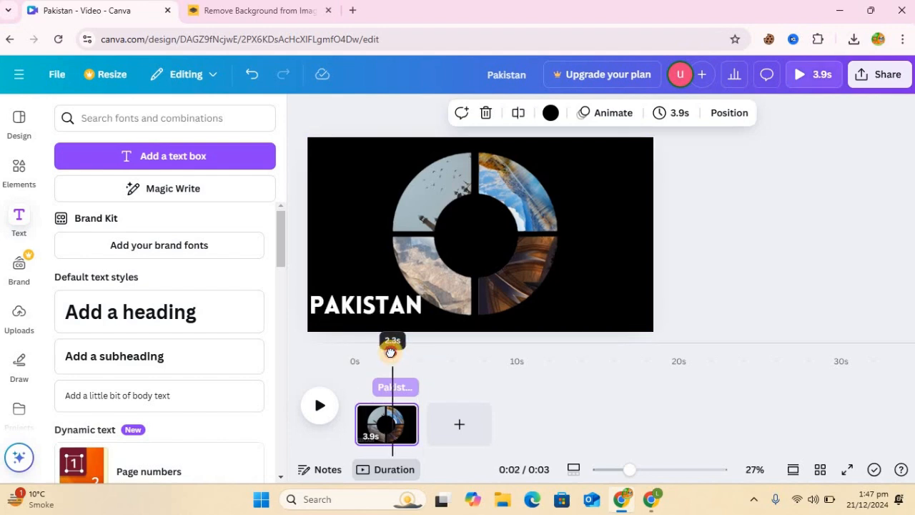
Scale the "Pakistan" heading down to font size 92.5 in the page's lower-left corner
left_click(393, 307)
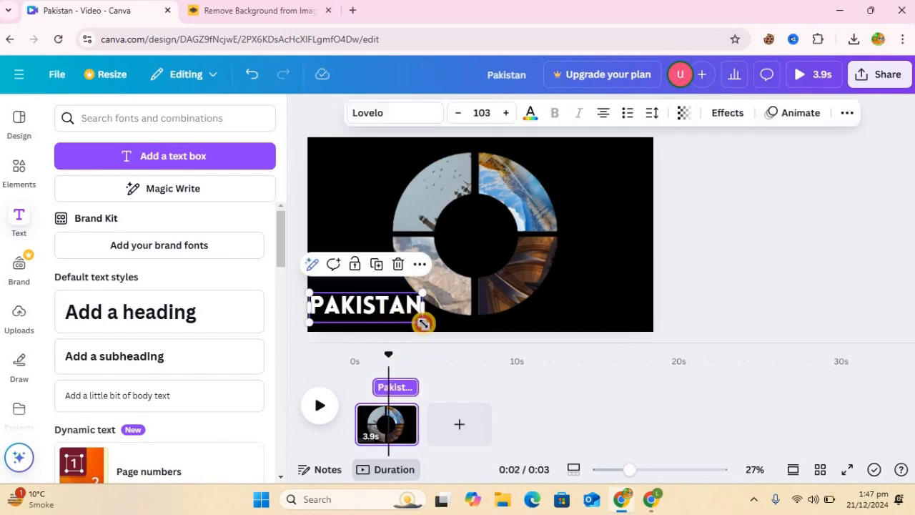
left_click_drag(417, 321, 385, 315)
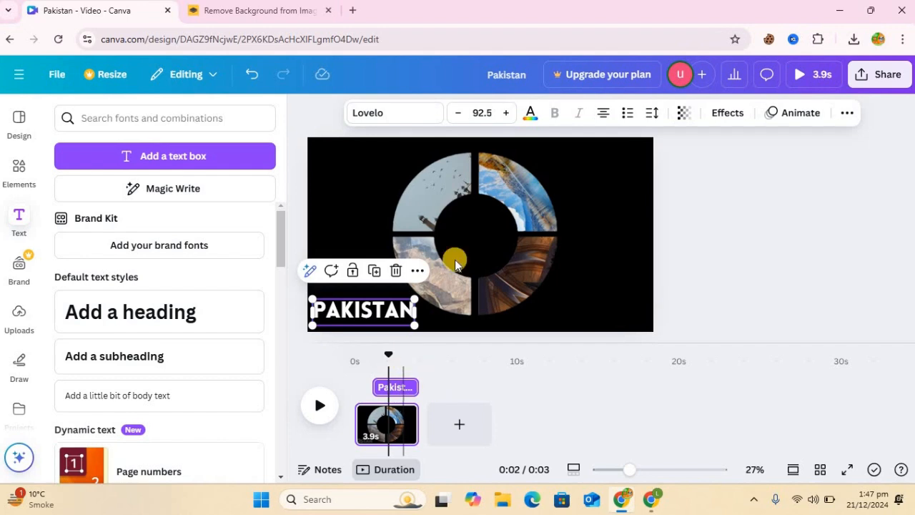
Enlarge the ring image to about 2,724 × 1,534 and position it so its upper part extends above the page
left_click(473, 239)
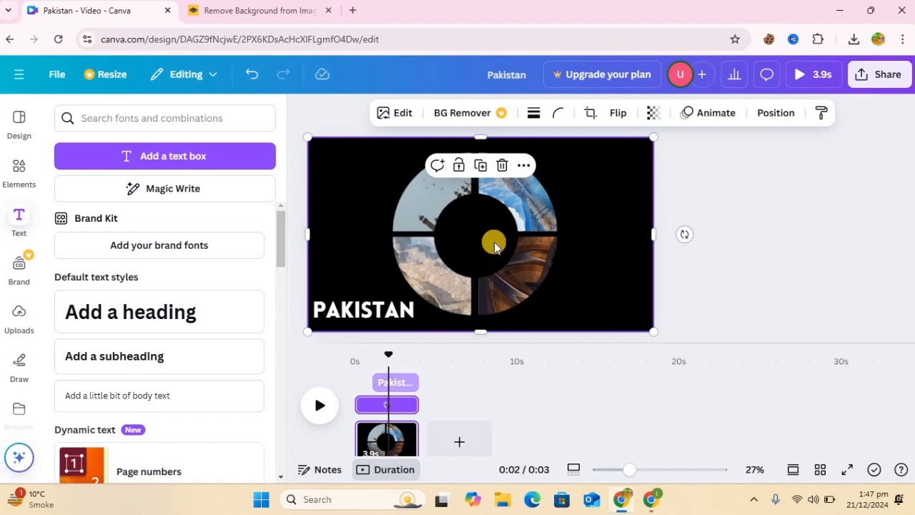
left_click_drag(442, 207, 438, 103)
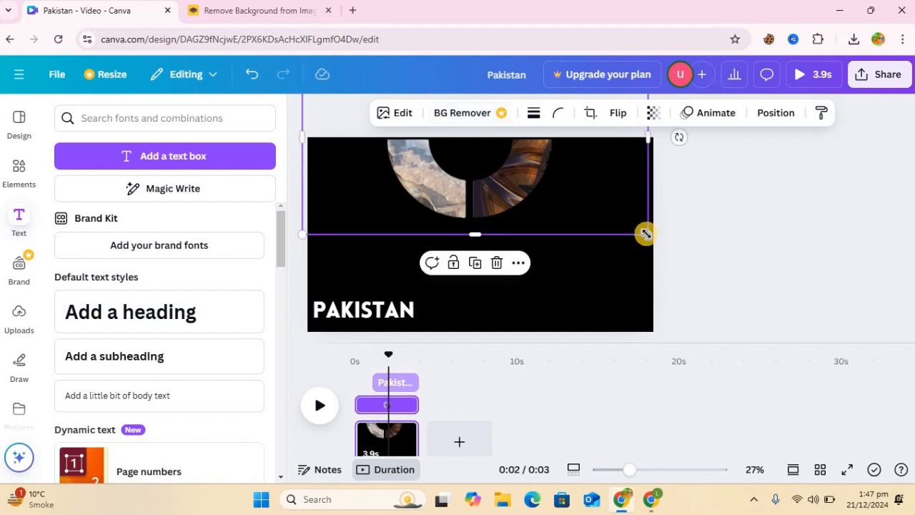
left_click_drag(647, 234, 793, 321)
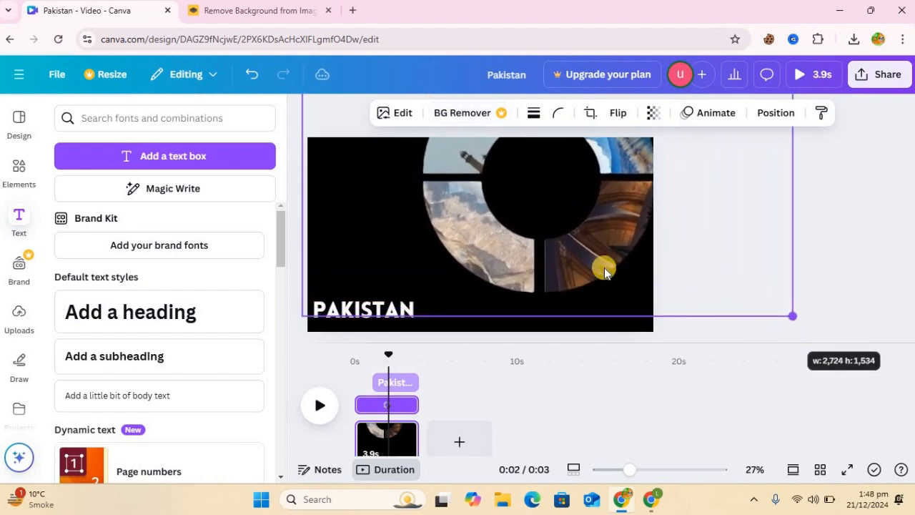
left_click_drag(525, 188, 495, 241)
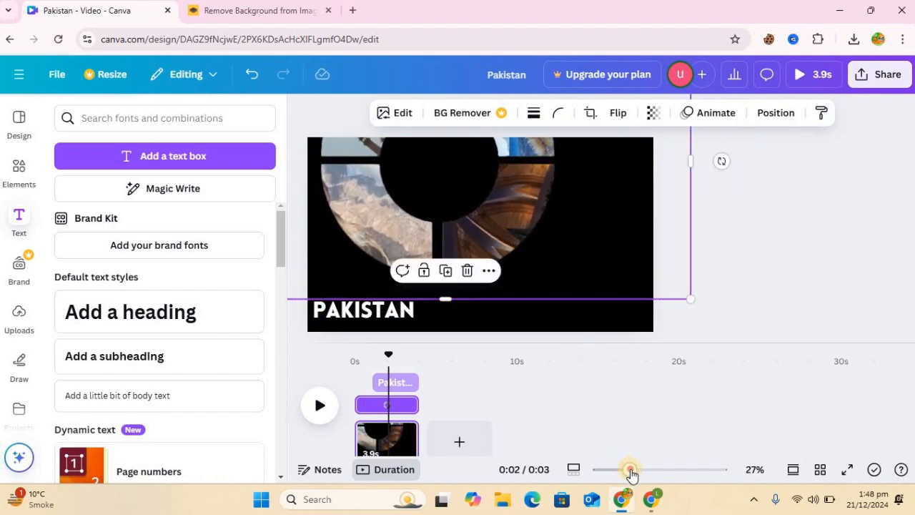
Rotate the ring image about 45° clockwise so the brown segment sits lowest, then enlarge it slightly and centre it over the page
left_click_drag(626, 472, 611, 469)
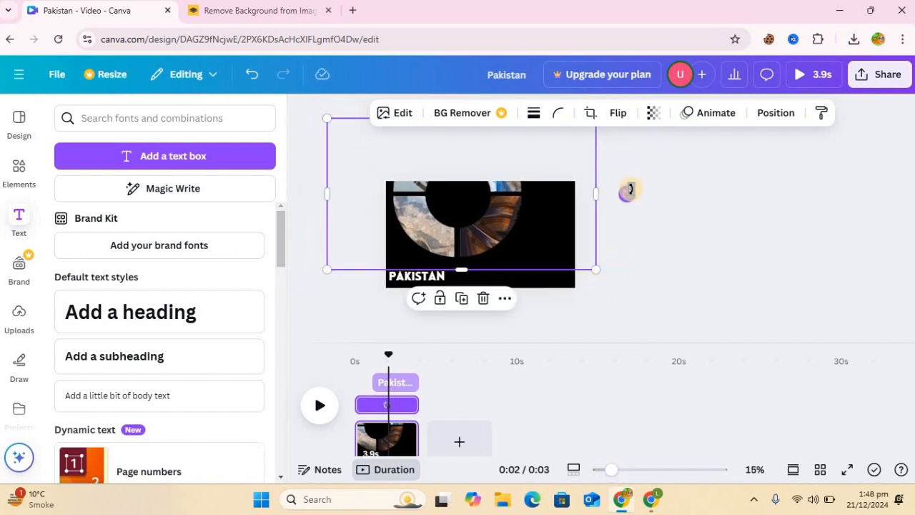
left_click_drag(625, 198, 530, 255)
mouse_move(487, 233)
left_mouse_down()
mouse_move(479, 213)
mouse_move(482, 239)
left_mouse_up()
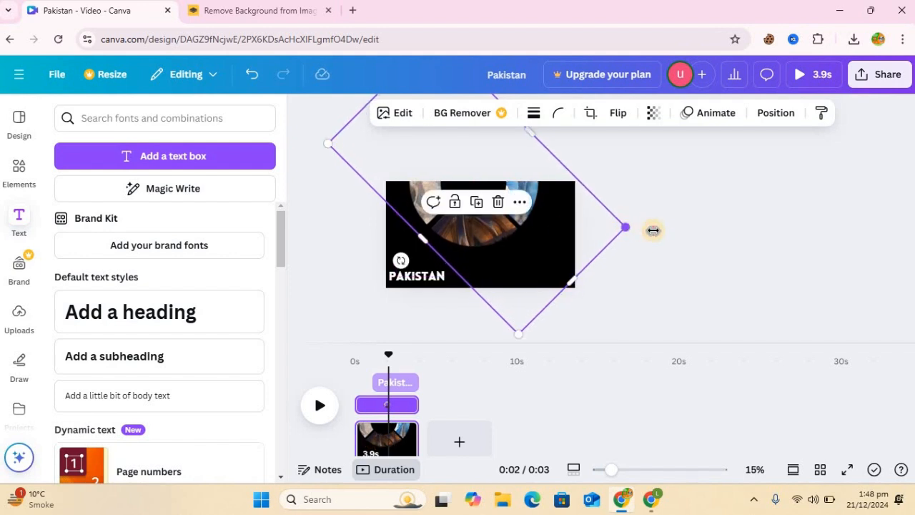
left_click_drag(653, 230, 659, 236)
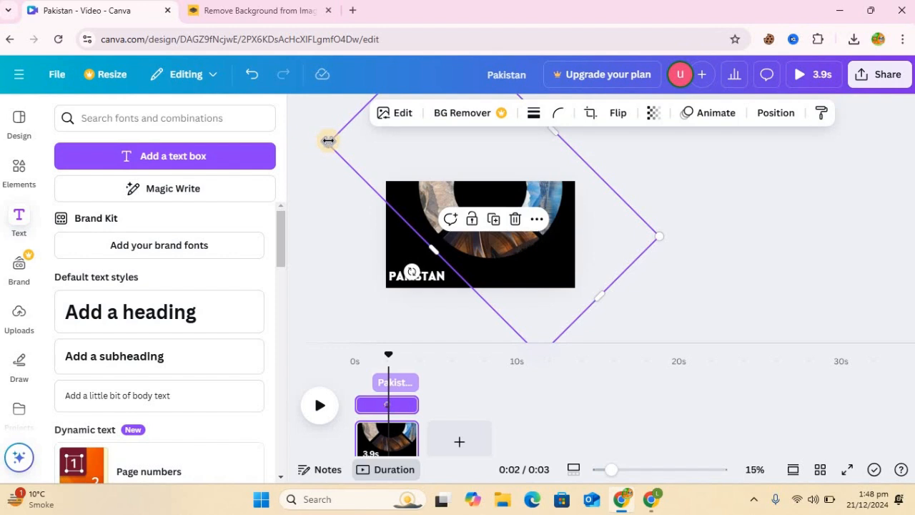
left_click_drag(323, 138, 307, 137)
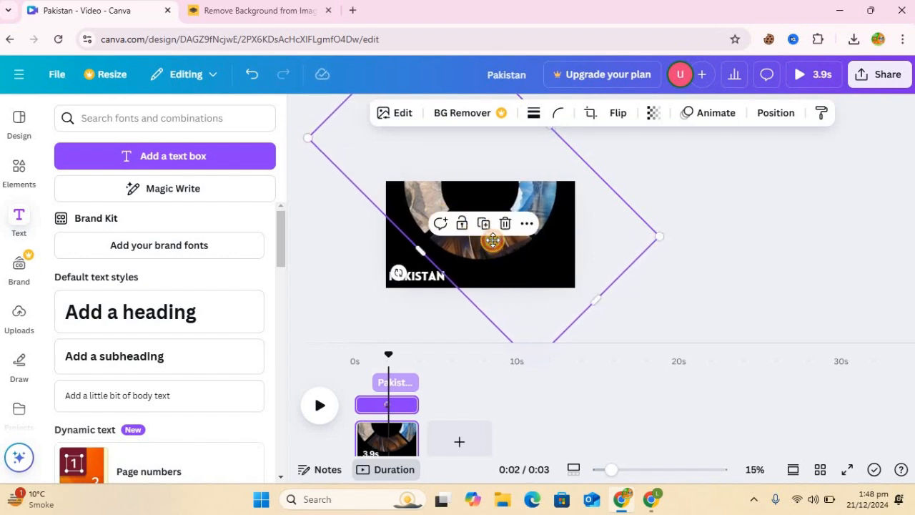
left_click_drag(492, 240, 494, 242)
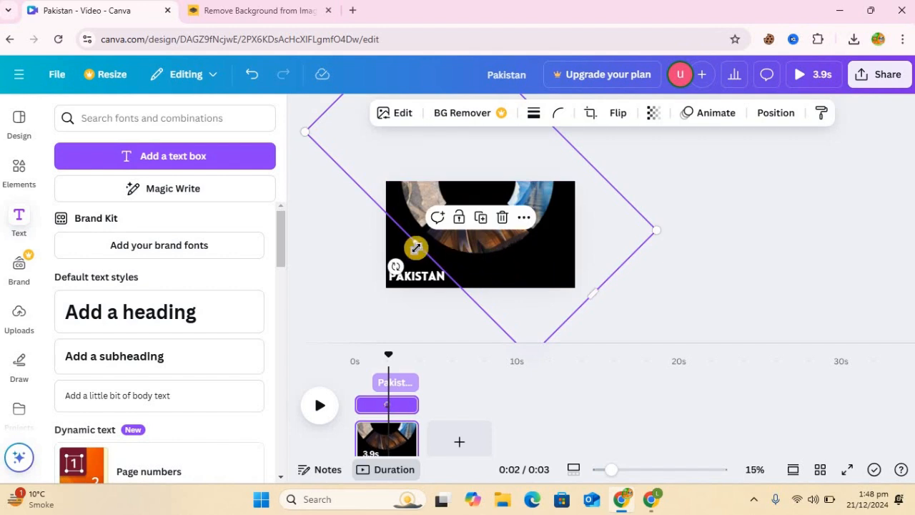
Move the playhead near the end of the 3.9-second page and duplicate the page
left_click(685, 258)
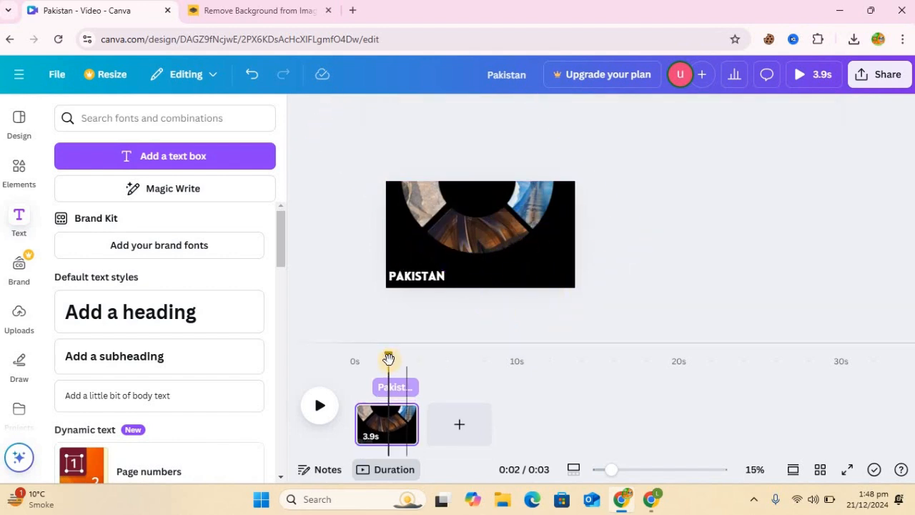
left_click_drag(383, 361, 406, 350)
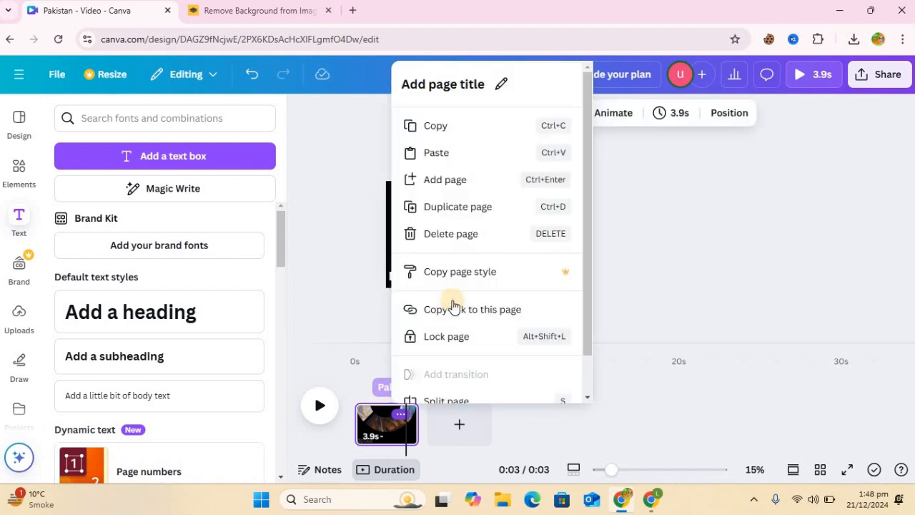
left_click(402, 415)
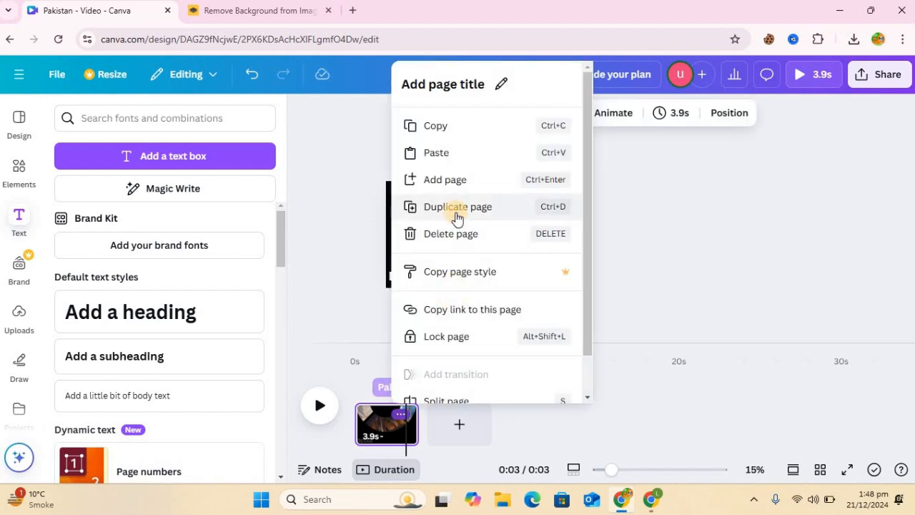
left_click(456, 213)
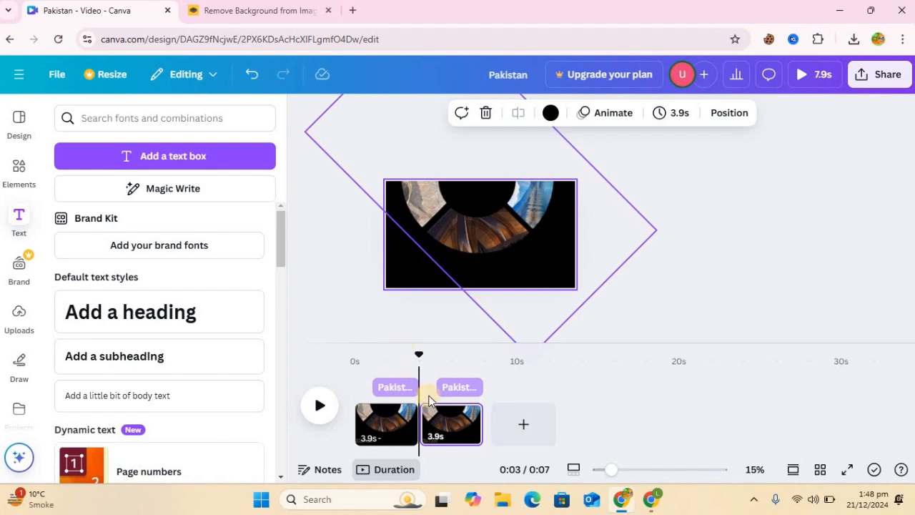
Add a heading reading "ISLAMABAD" to the second page, placed inside the ring near the page's upper edge
left_click(181, 324)
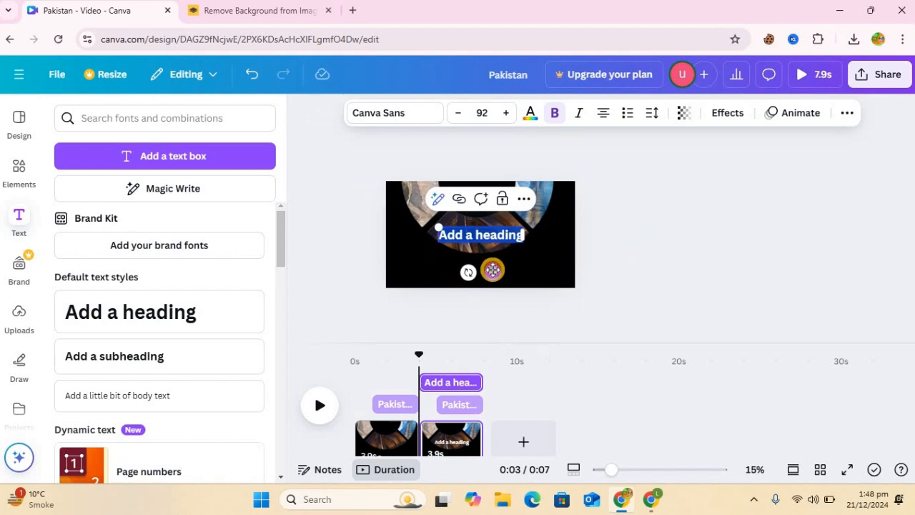
left_click_drag(493, 270, 493, 232)
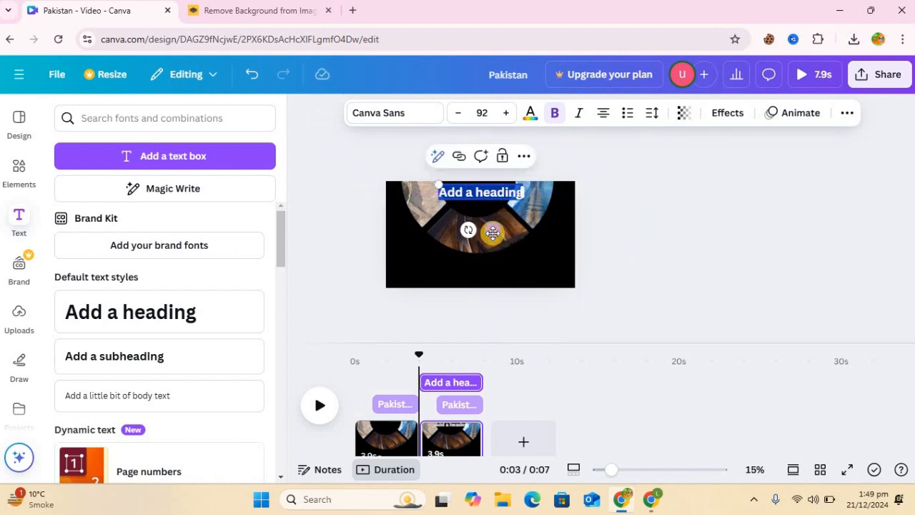
type("IS")
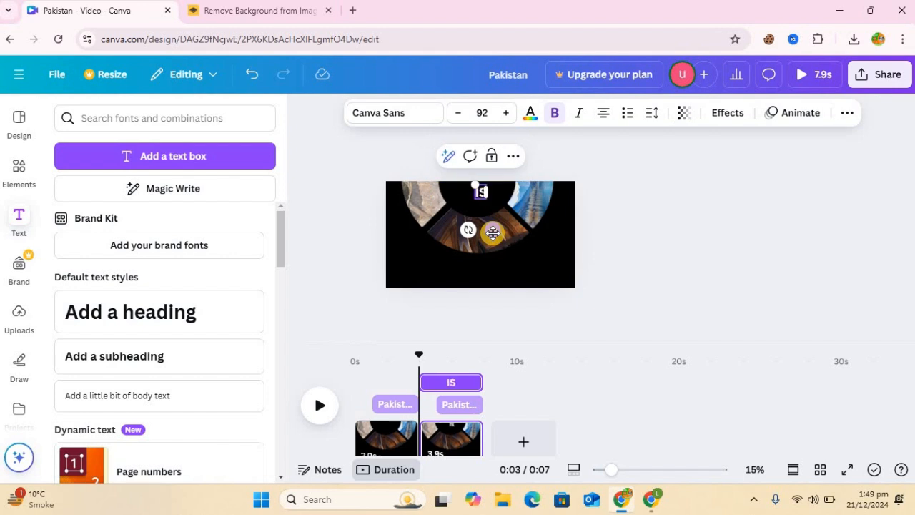
type("LAMABAD")
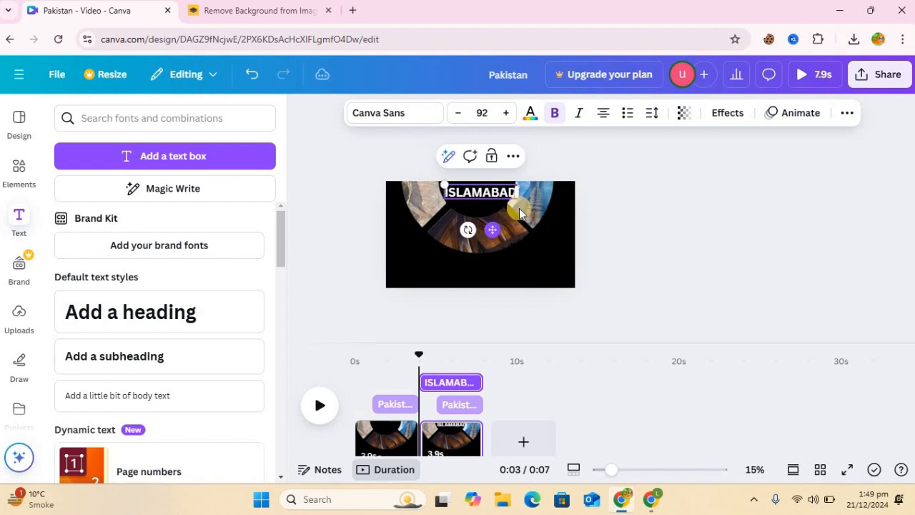
left_click(530, 206)
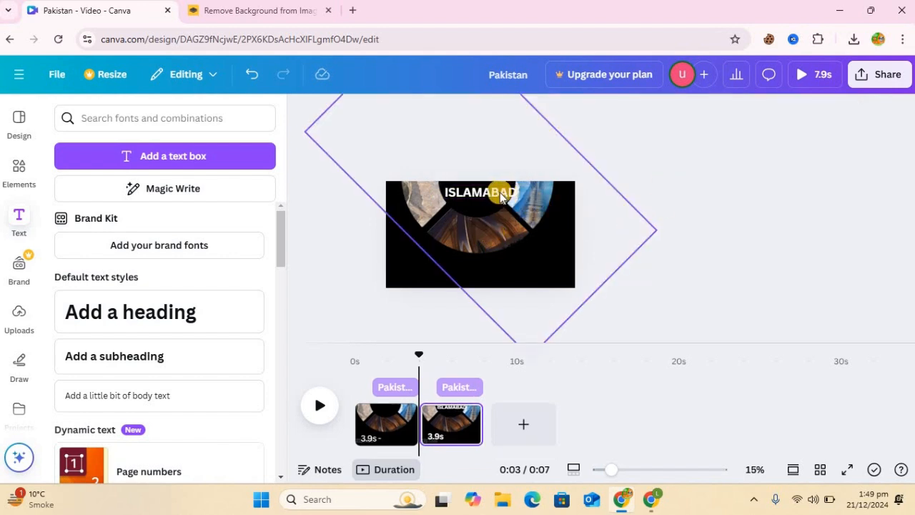
Set the "ISLAMABAD" heading in the Chewy font at size 86.4 and position it centrally inside the ring
left_click(450, 190)
left_click_drag(451, 184, 468, 190)
left_click_drag(507, 228, 488, 233)
left_click(418, 114)
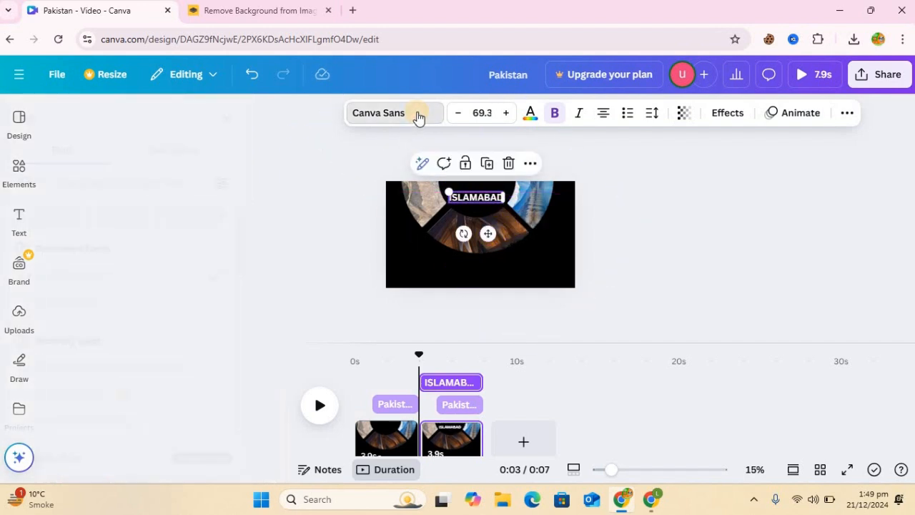
left_click_drag(281, 256, 286, 310)
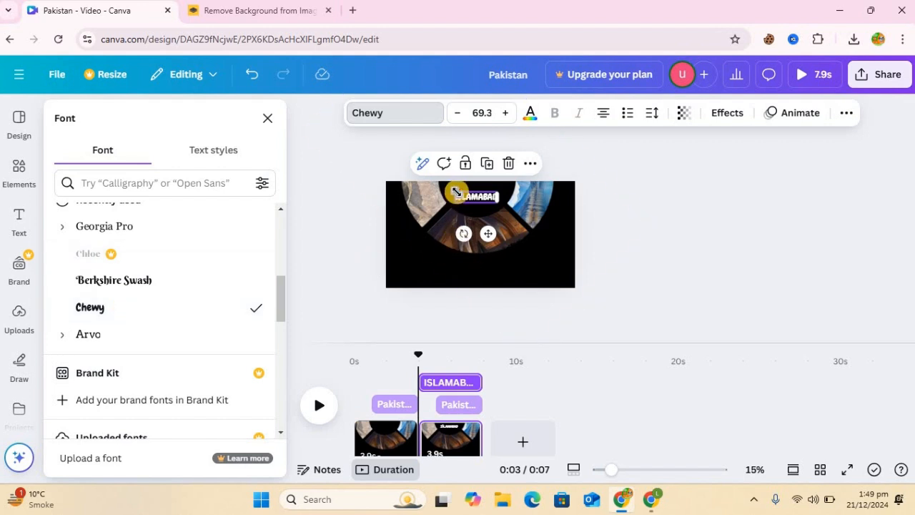
left_click_drag(452, 187, 470, 196)
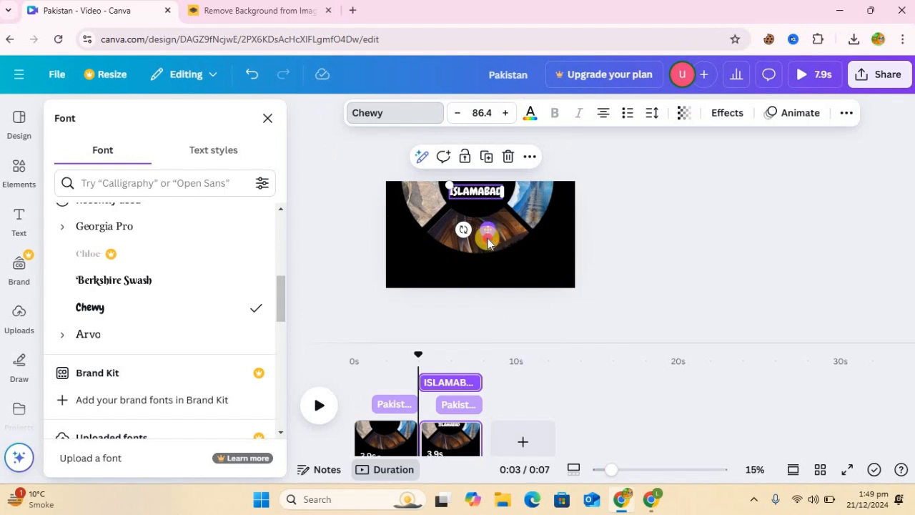
left_click_drag(488, 239, 487, 246)
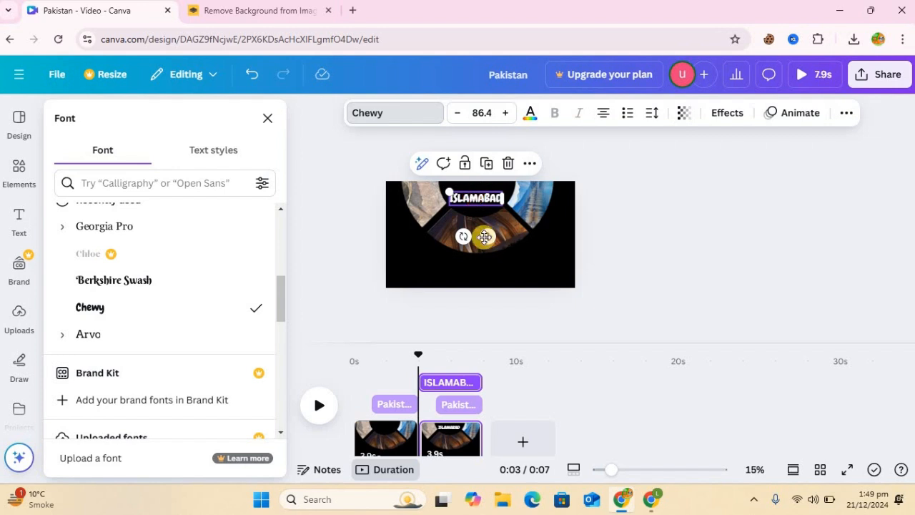
left_click_drag(487, 240, 480, 241)
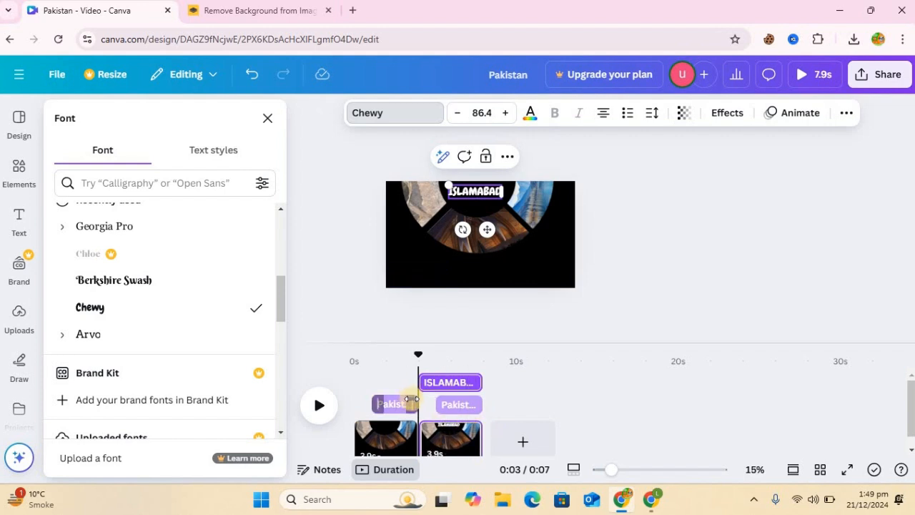
Delete the "Pakistan" heading from the second page and move the playhead towards the end of that page
left_click(456, 413)
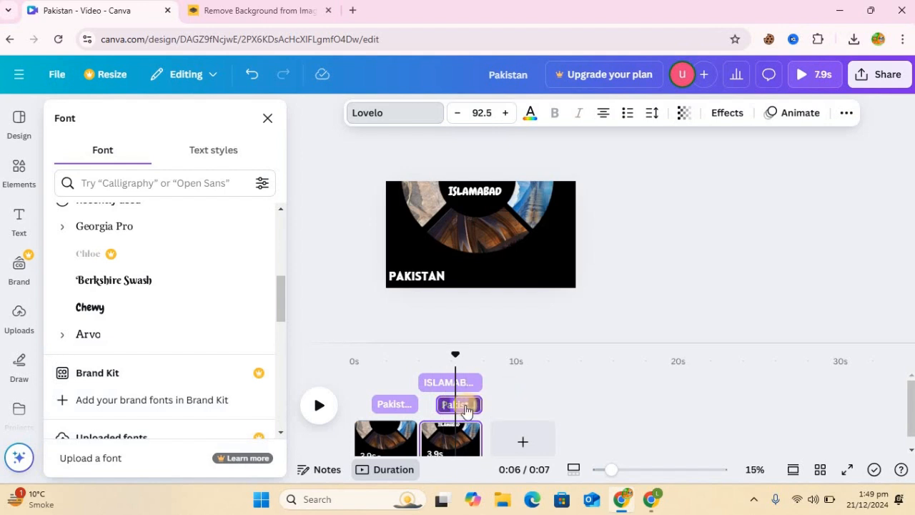
right_click(465, 410)
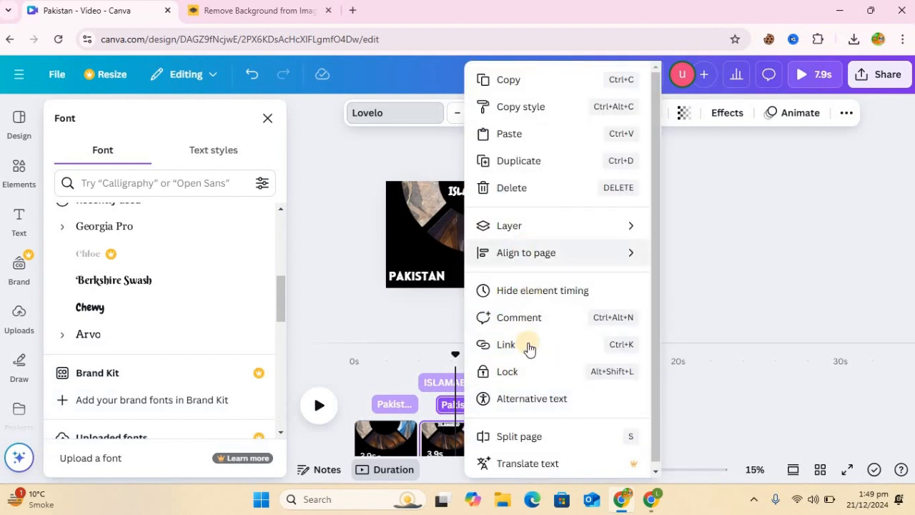
left_click(537, 187)
mouse_move(455, 360)
left_mouse_down()
mouse_move(394, 364)
mouse_move(464, 354)
left_mouse_up()
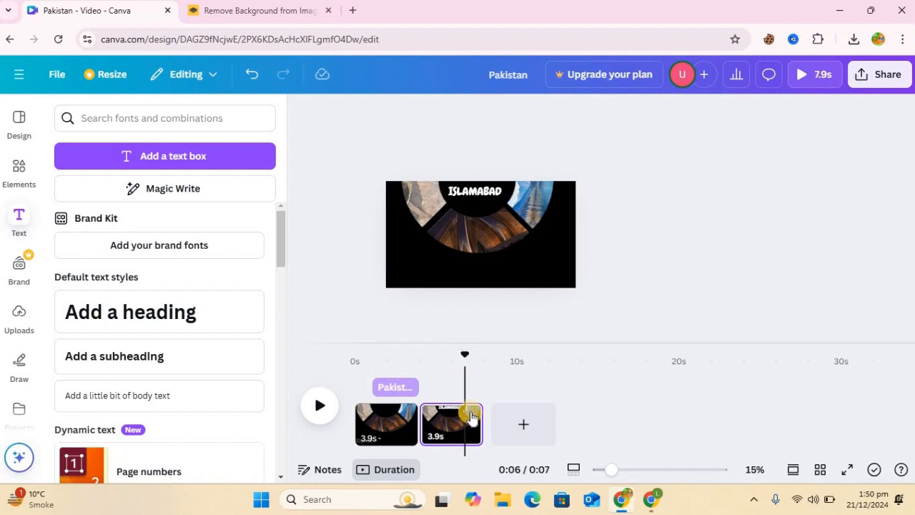
Duplicate the second page, which holds the "ISLAMABAD" heading
left_click(495, 236)
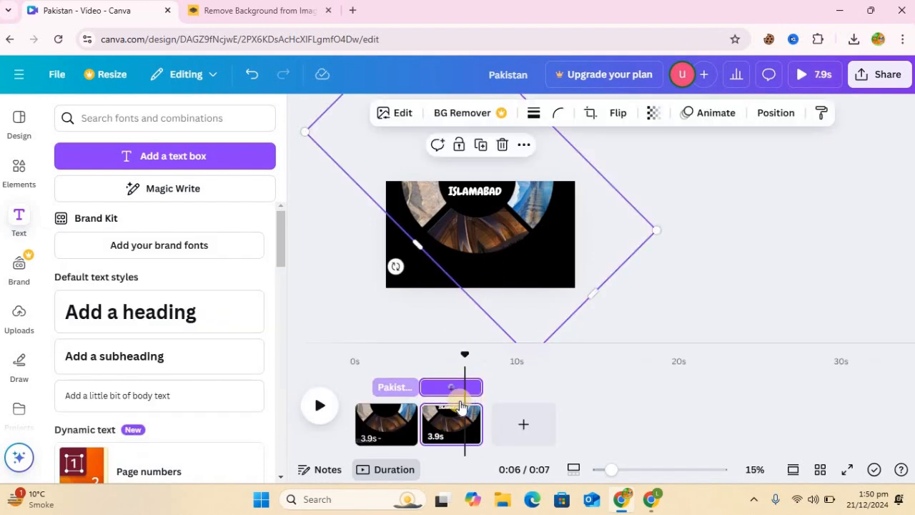
left_click(458, 428)
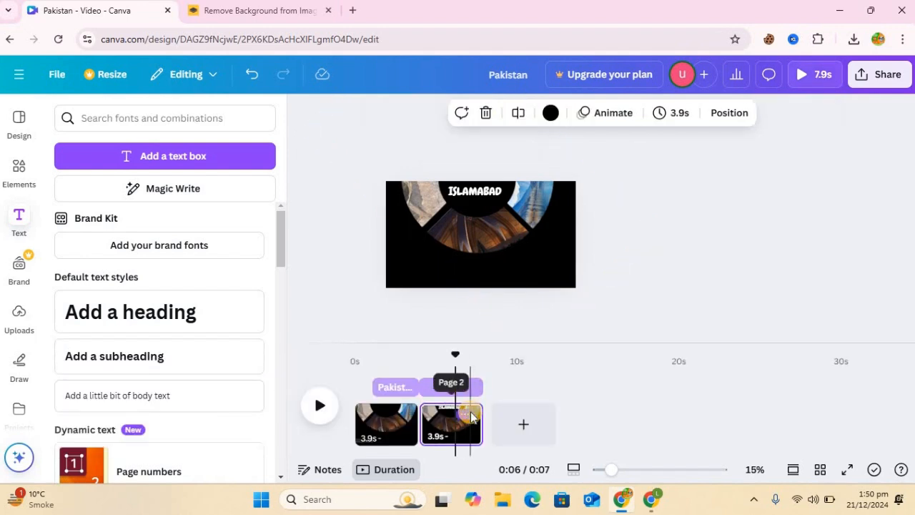
left_click(470, 415)
left_click(521, 210)
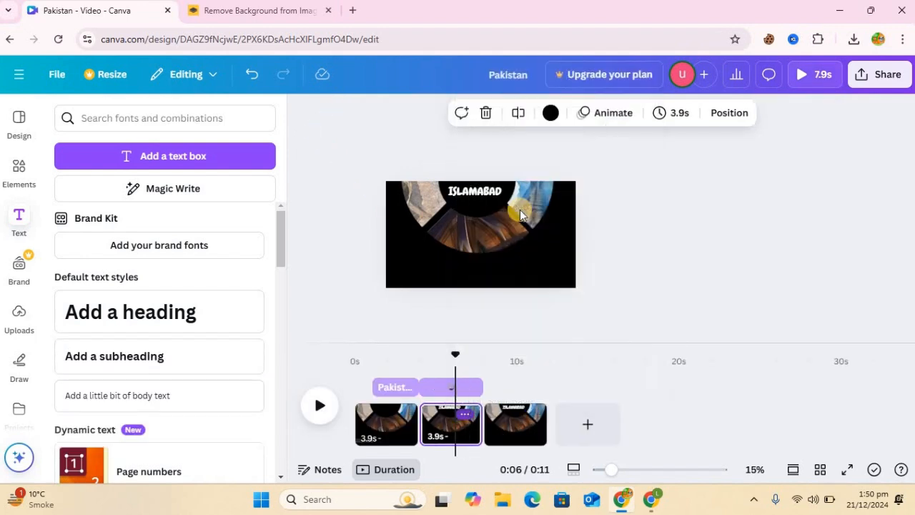
Rotate the ring image on the third page to 135° so the blue lake segment sits lowest
left_click(396, 266)
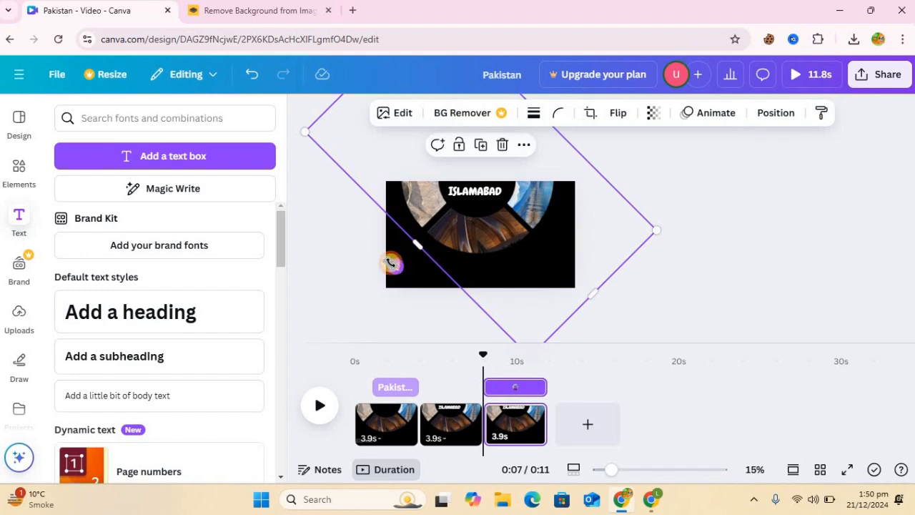
left_click_drag(391, 264, 321, 141)
left_click_drag(320, 128, 343, 45)
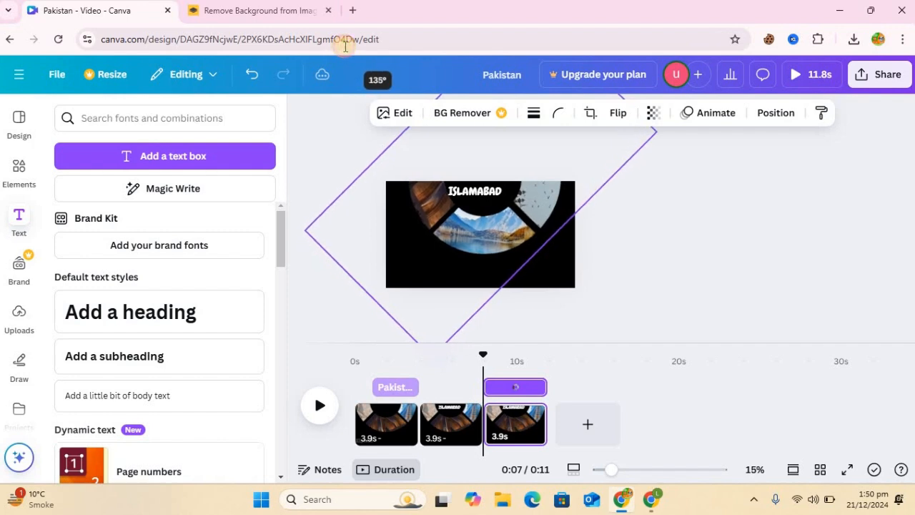
Replace the third page's heading text with "HUNZA" and move it slightly down to centre it inside the ring
left_click(488, 193)
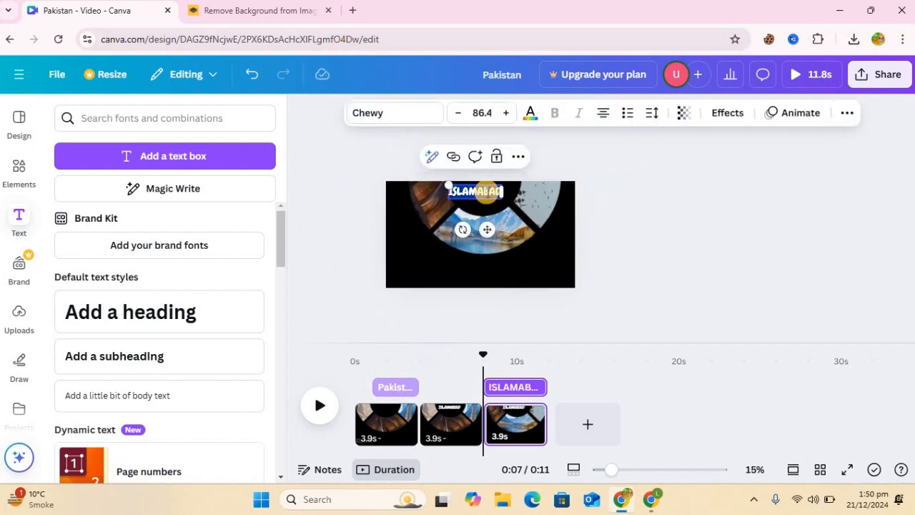
type("HUNZA")
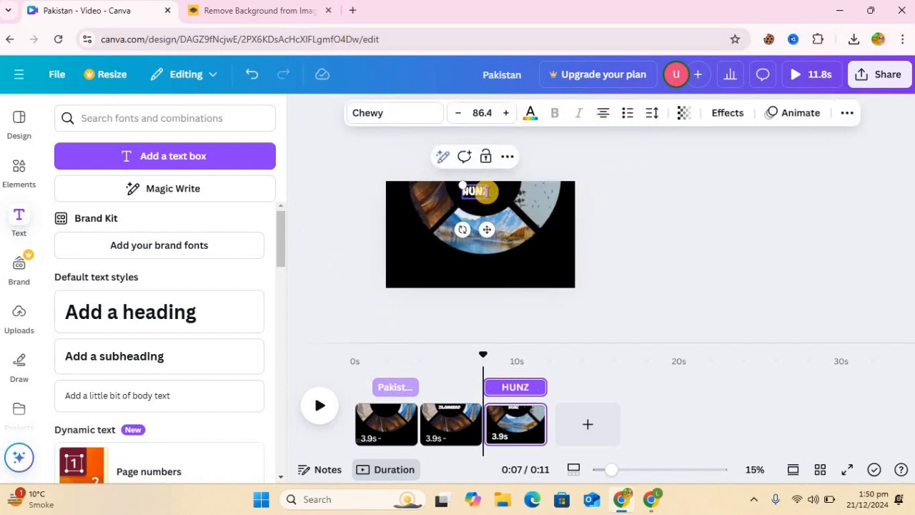
left_click(673, 226)
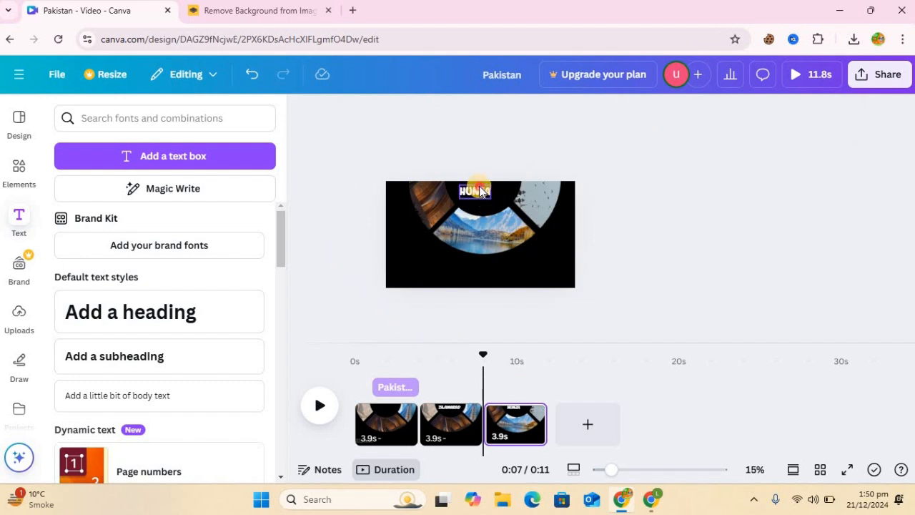
left_click(479, 192)
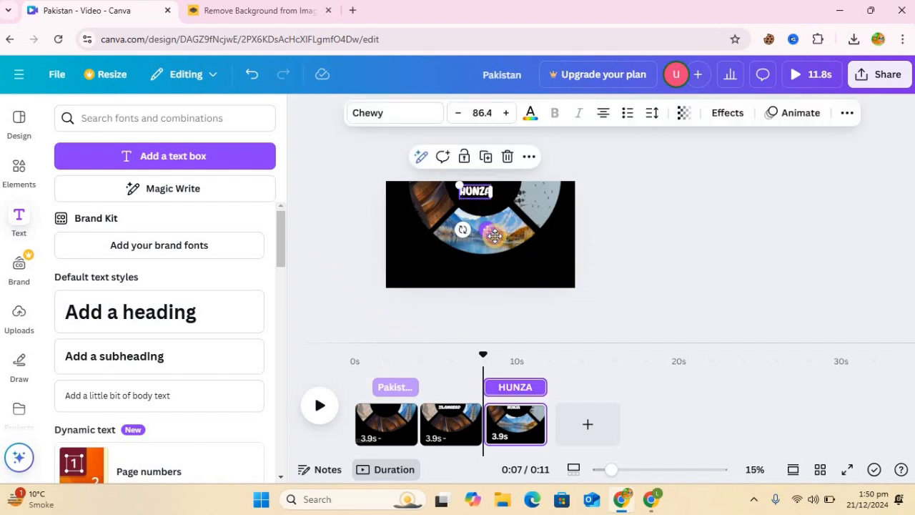
left_click_drag(495, 236, 493, 237)
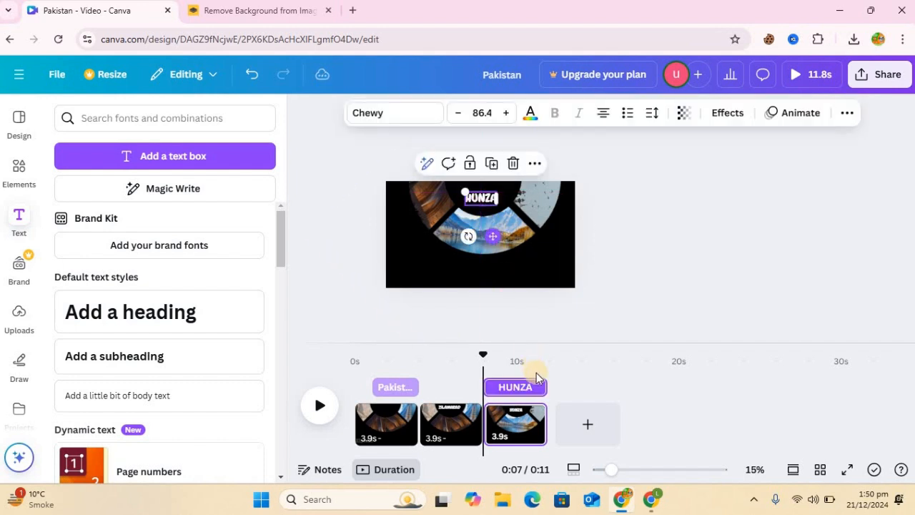
Duplicate the "HUNZA" page and rotate the copy's ring image to about -131° so the pale grey segment sits lowest
right_click(529, 415)
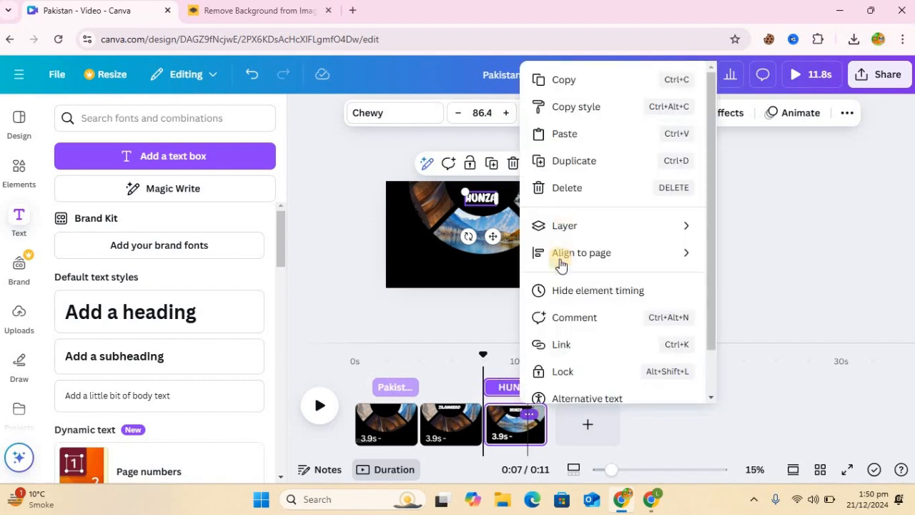
left_click(581, 208)
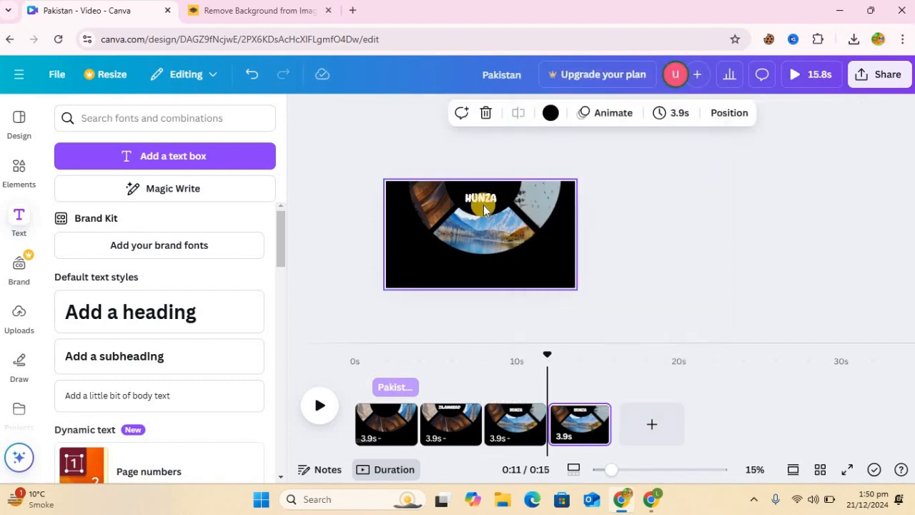
left_click(443, 206)
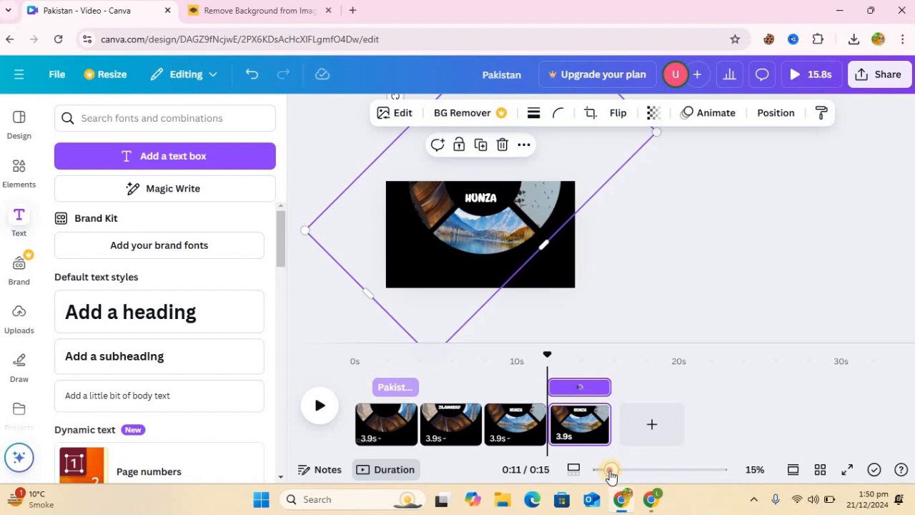
left_click_drag(608, 472, 605, 472)
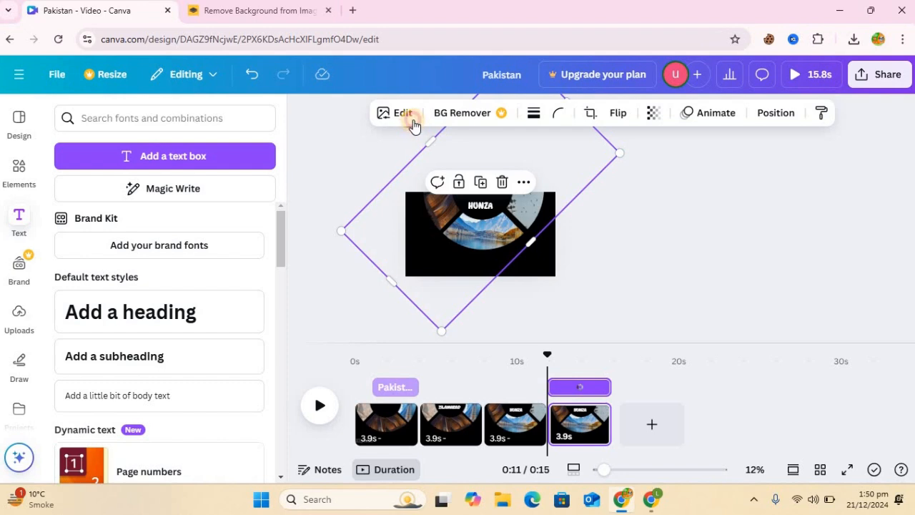
left_click_drag(413, 126, 533, 141)
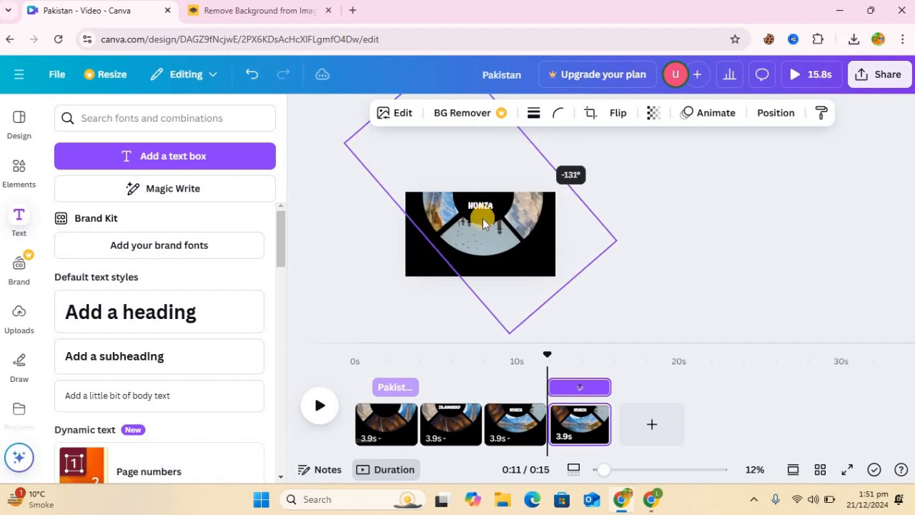
Replace the fourth page's heading text with "Lahore"
left_click(485, 212)
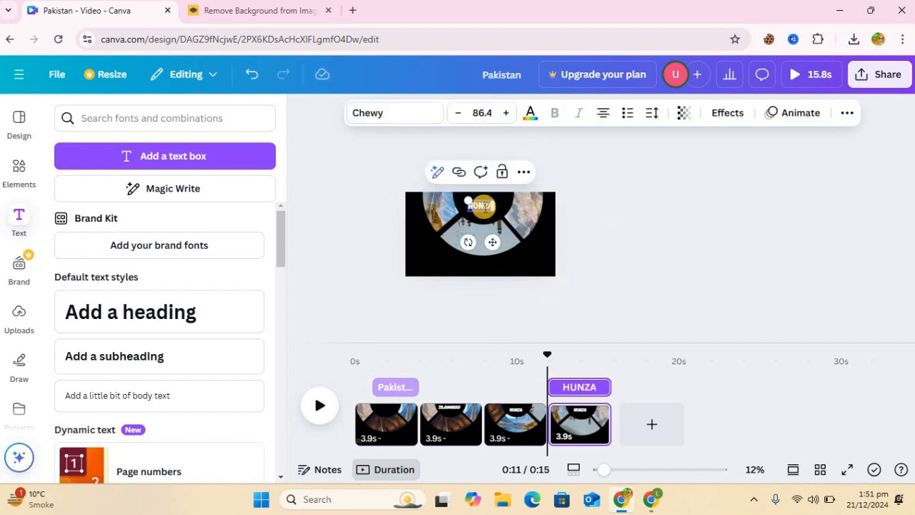
type("Lahor e")
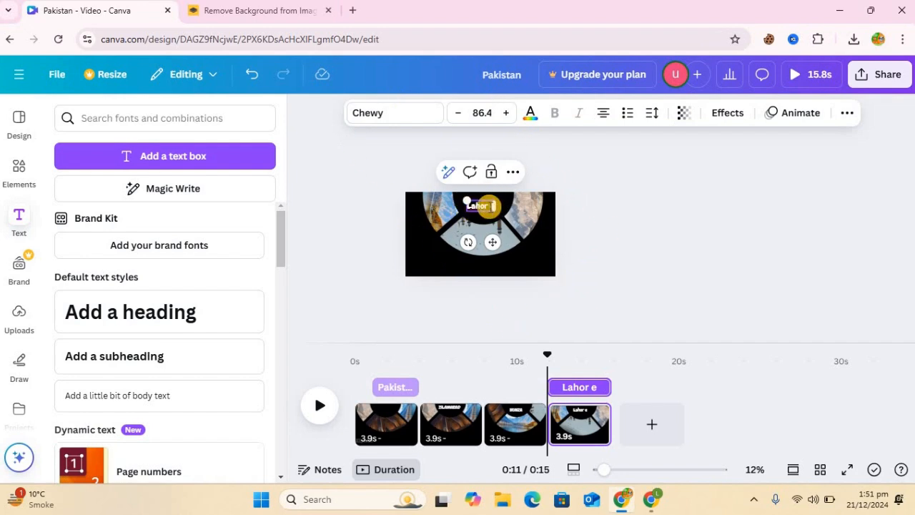
key("BackSpace")
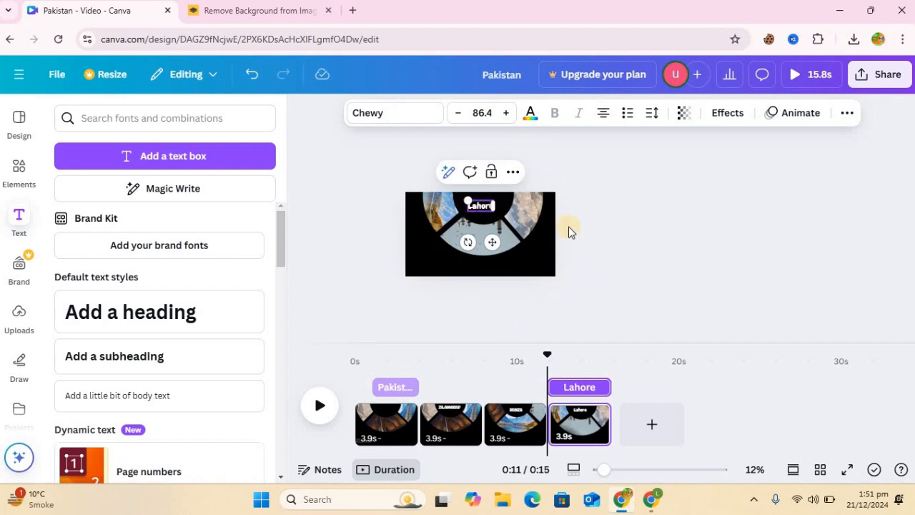
left_click(652, 276)
Delete the fourth page with the "Lahore" heading and place the playhead at the end of the "HUNZA" page, 11.8 s
left_click(594, 412)
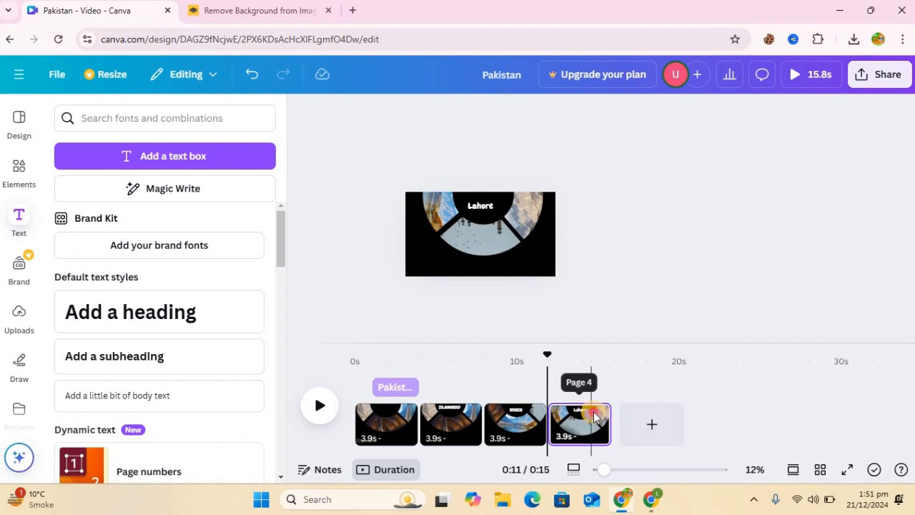
left_click(649, 234)
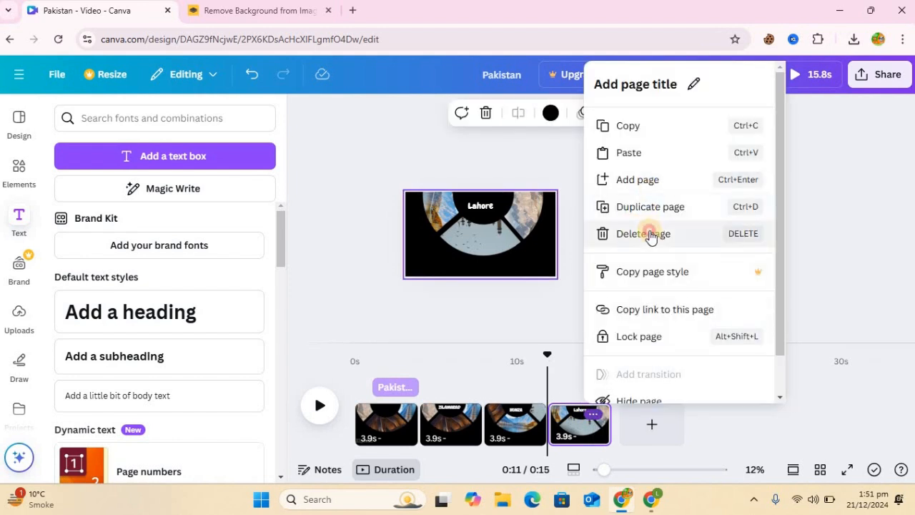
left_click(511, 228)
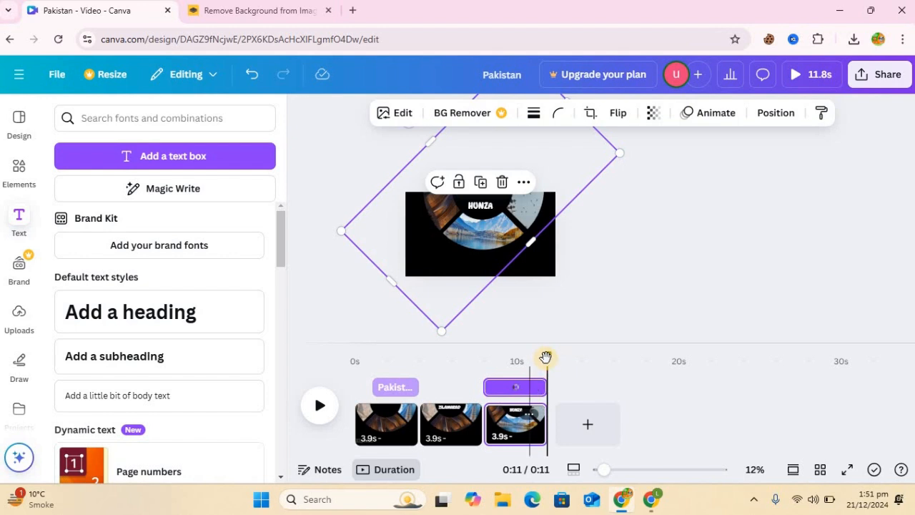
left_click_drag(510, 357, 549, 361)
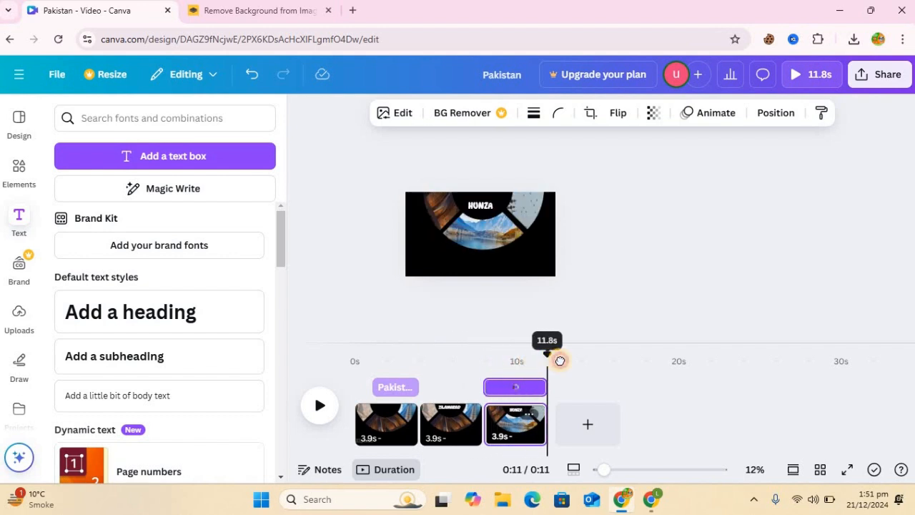
Undo the deletion of the fourth page with the "Lahore" heading and move the playhead over that page
left_click(531, 415)
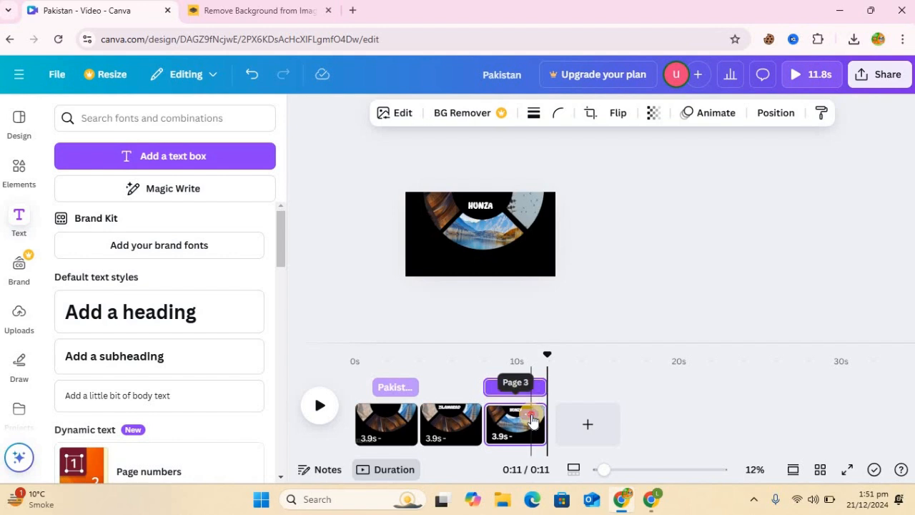
left_click(531, 416)
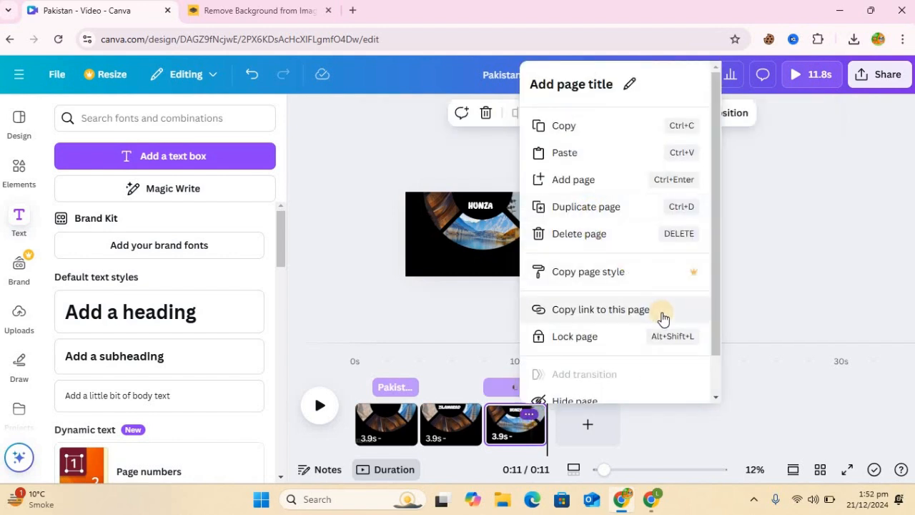
left_click(743, 253)
left_click(613, 361)
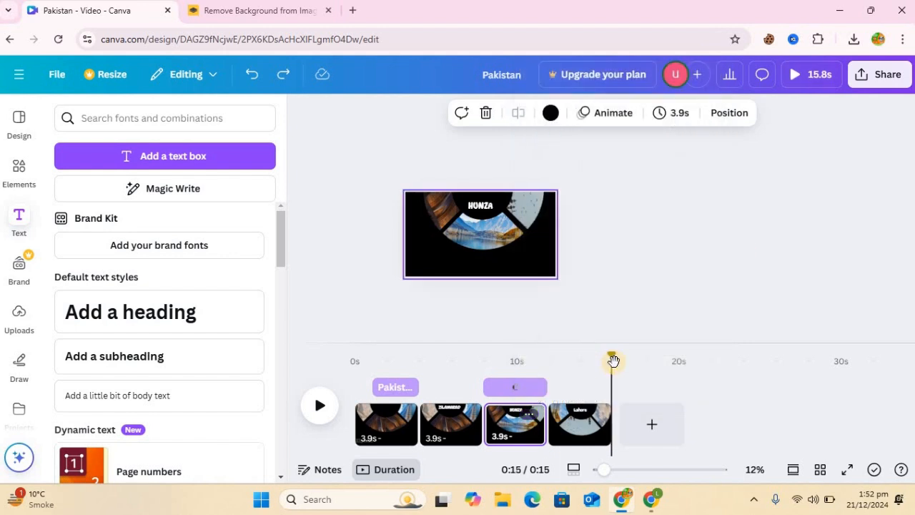
left_click(547, 369)
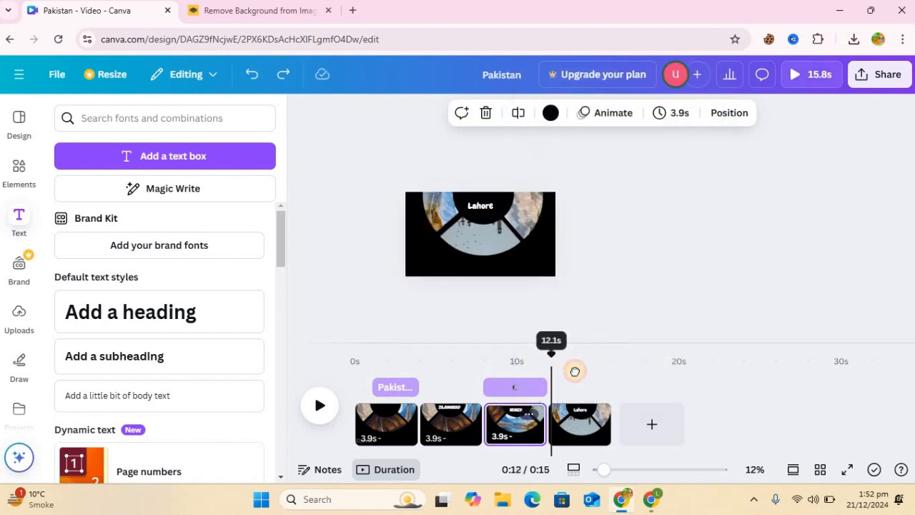
left_click(573, 369)
left_click_drag(586, 369, 607, 366)
Duplicate the "Lahore" page and rotate the copy's ring image so the pale rocky mountain segment sits lowest
left_click(597, 425)
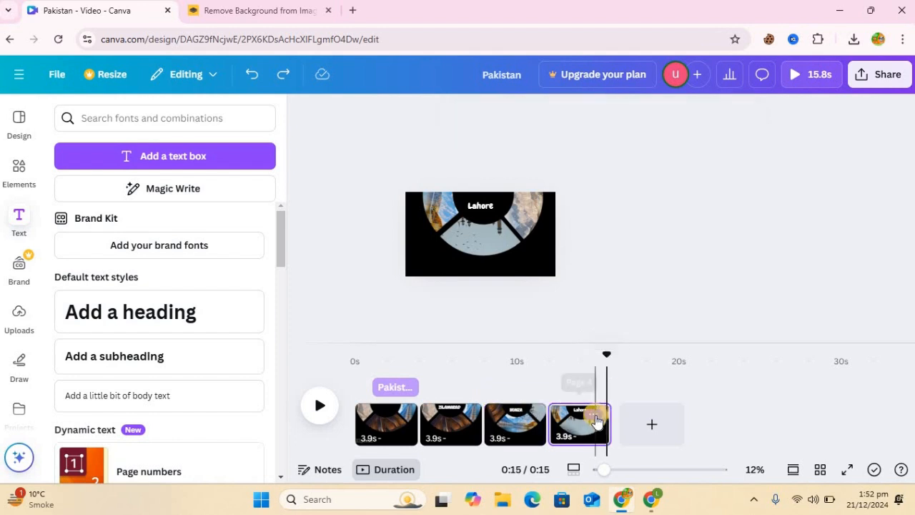
left_click(593, 413)
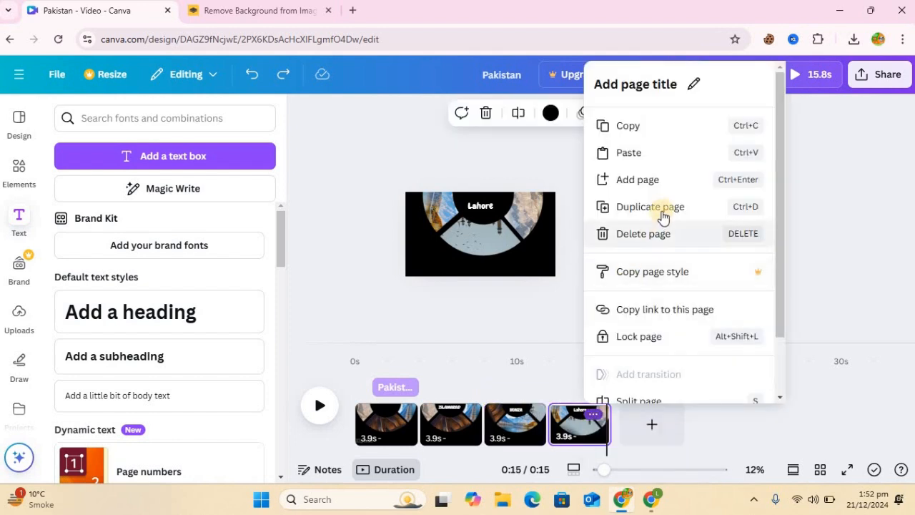
left_click(662, 213)
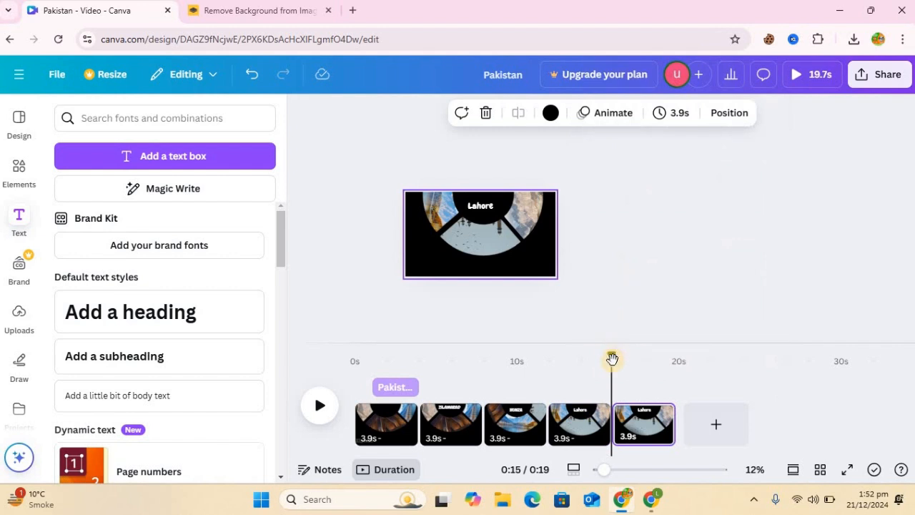
left_click_drag(611, 360, 628, 358)
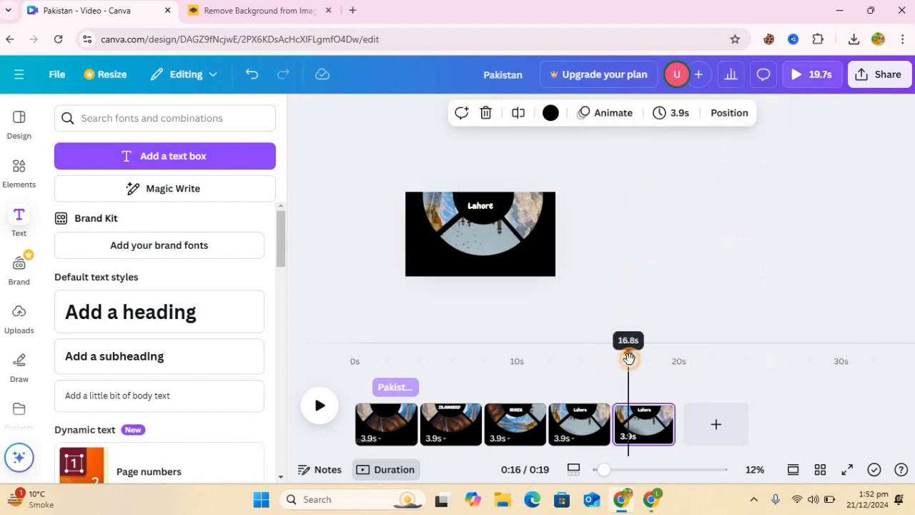
left_click(494, 236)
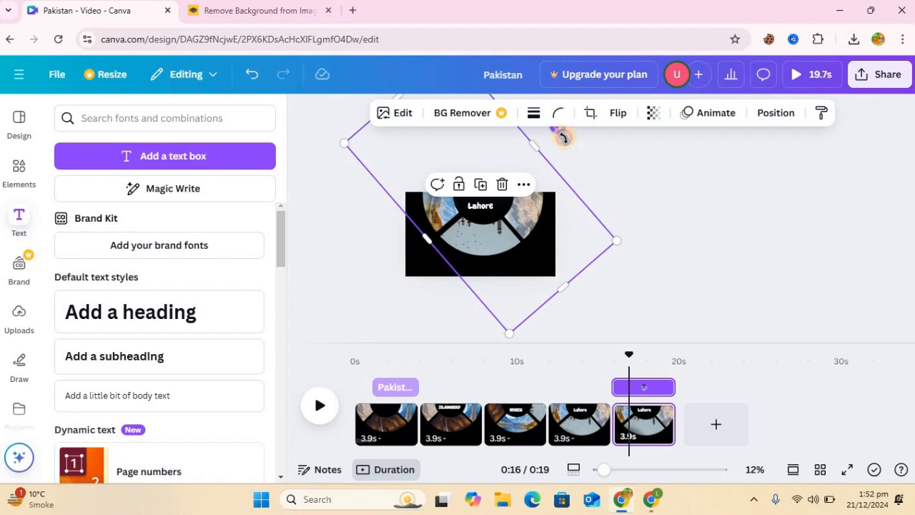
left_click_drag(563, 128, 505, 215)
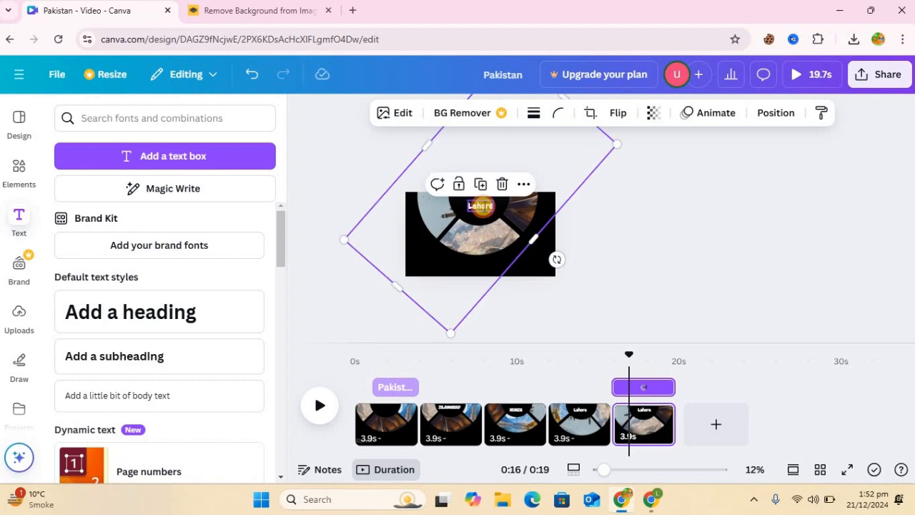
Replace the fifth page's heading text with "Skardu"
left_click(481, 206)
type("S")
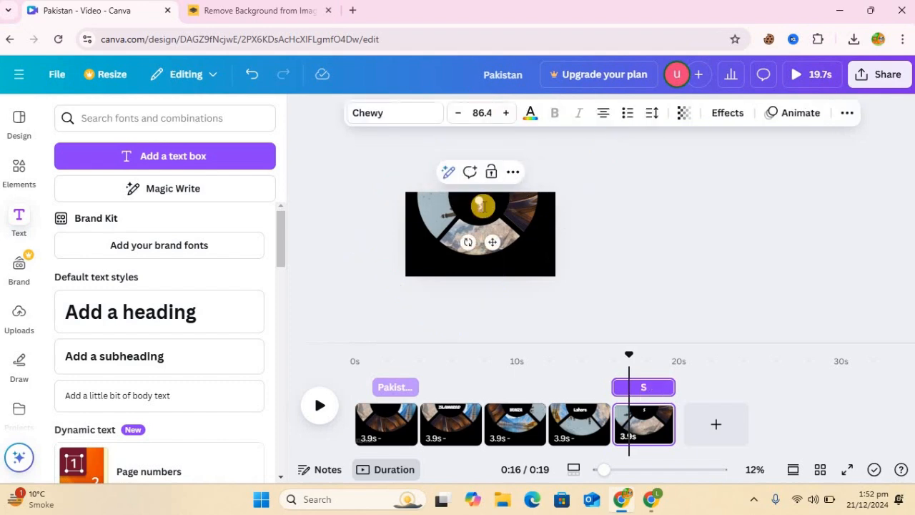
type("kar du")
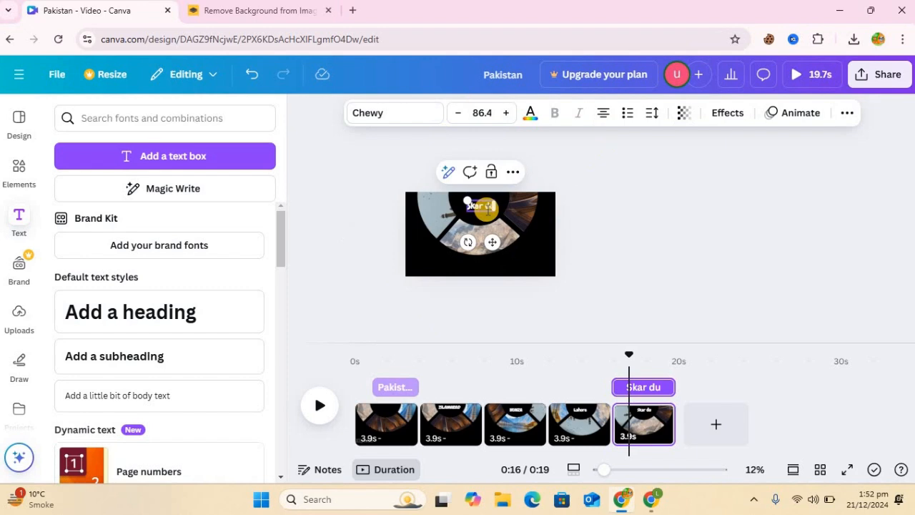
key("BackSpace")
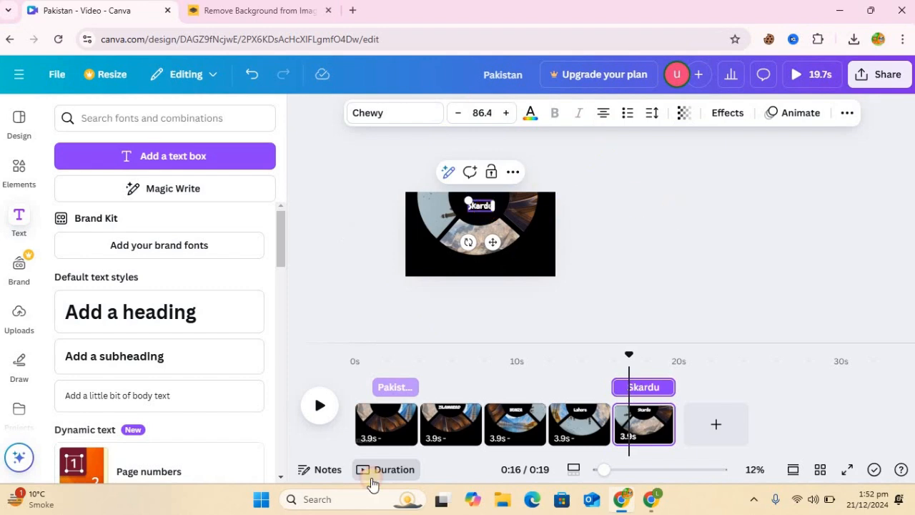
Extend the first page's "Pakistan" text in the timeline to start at 0 s and cover the page's full 3.9 s
left_click(420, 401)
left_click(409, 386)
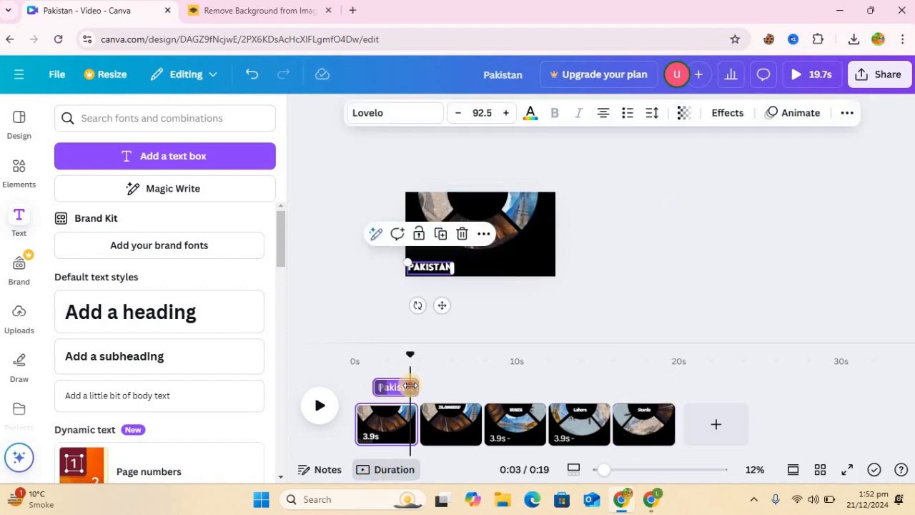
left_click_drag(410, 386, 527, 373)
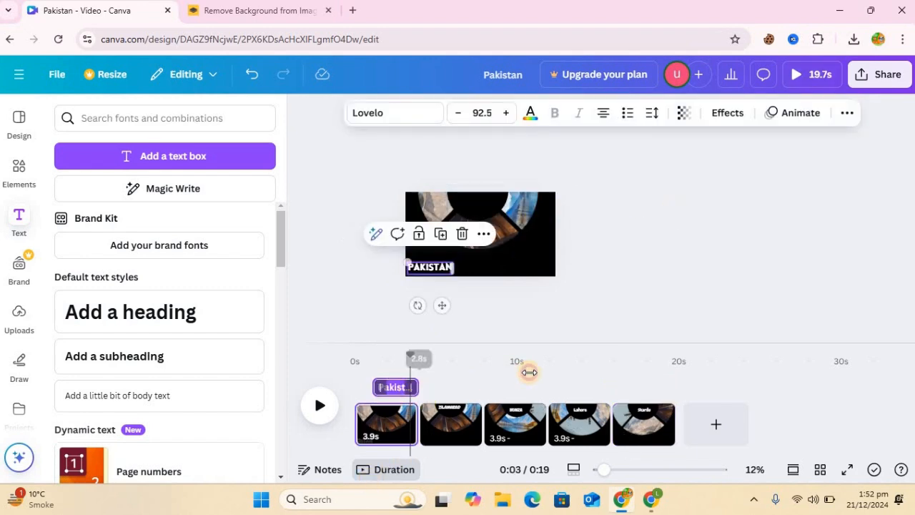
left_click(401, 393)
left_click_drag(453, 374, 492, 375)
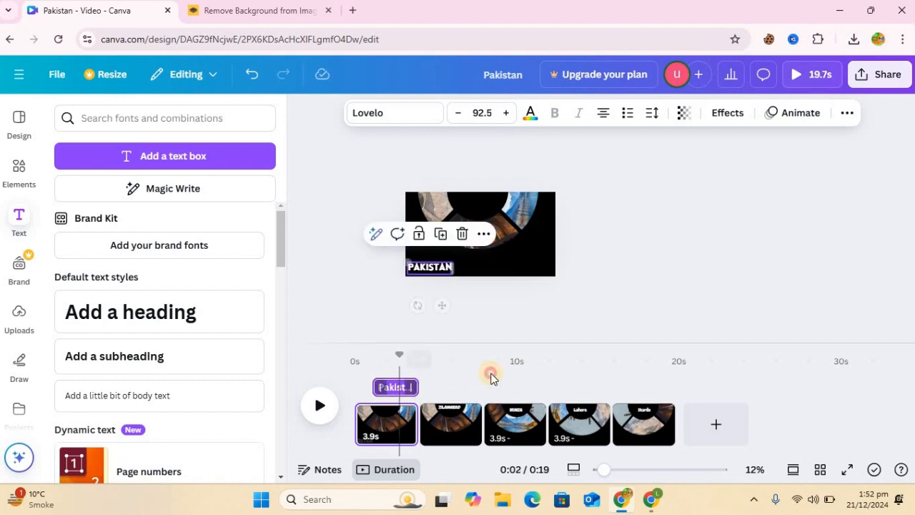
left_click(383, 387)
left_click_drag(378, 386, 356, 386)
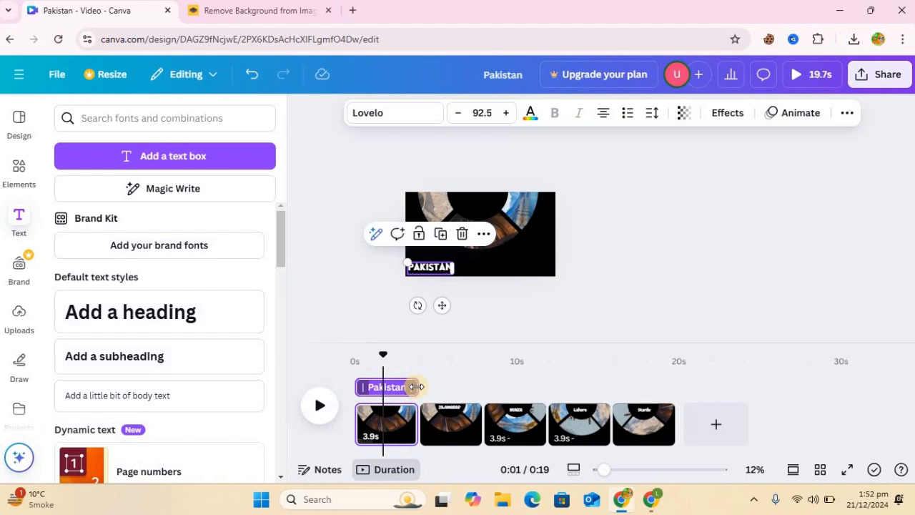
left_click_drag(416, 386, 482, 371)
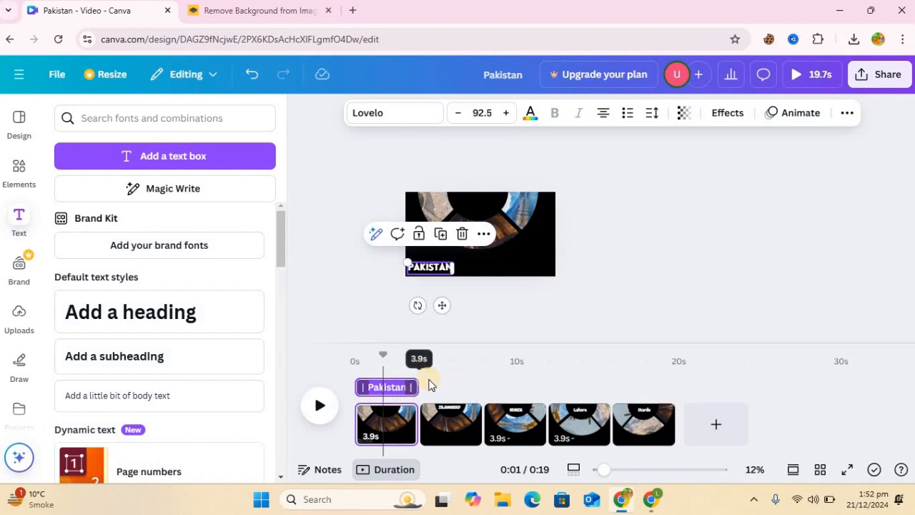
left_click(399, 388)
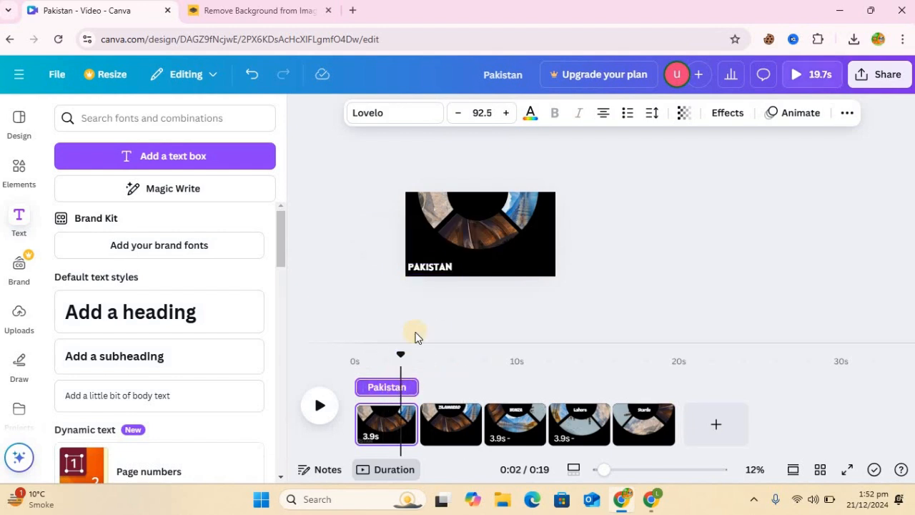
Duplicate the first page's "PAKISTAN" text and place copies in the same corner of the "ISLAMABAD" and "HUNZA" pages
left_click(434, 265)
left_click(442, 236)
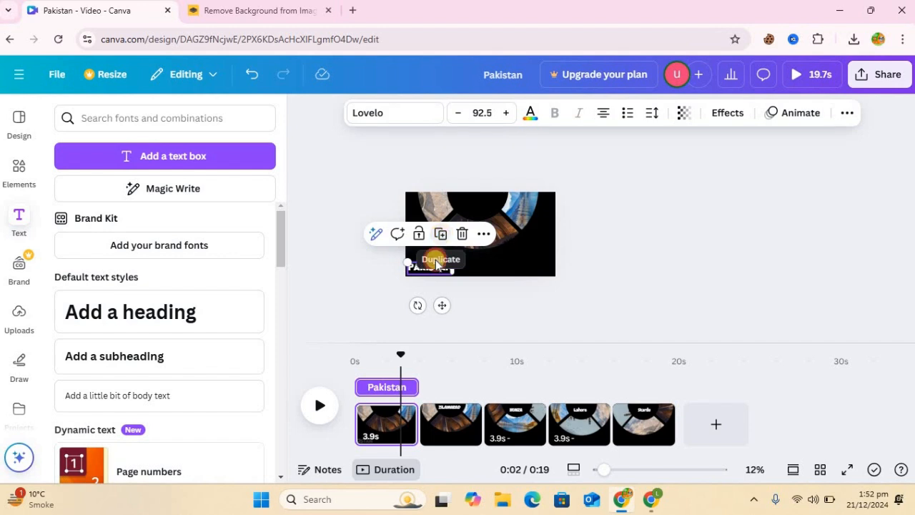
left_click_drag(434, 272, 435, 429)
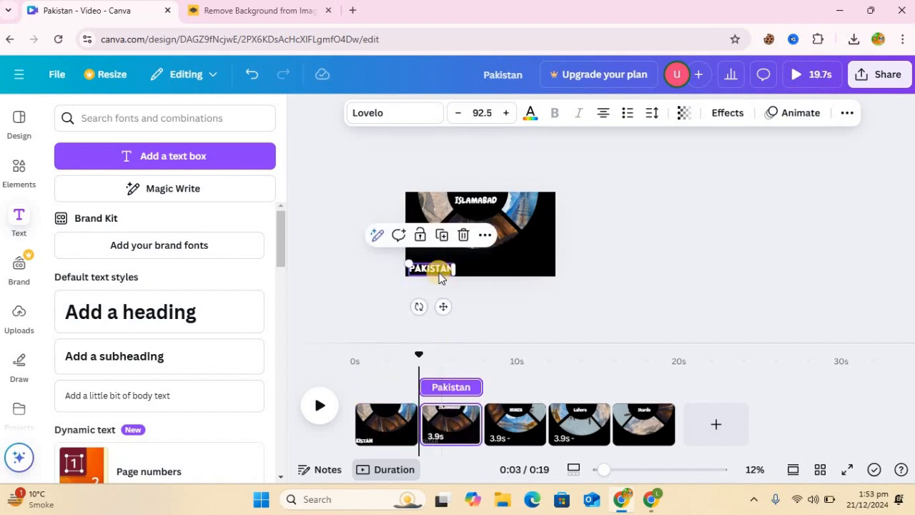
left_click(442, 236)
left_click_drag(440, 276, 513, 422)
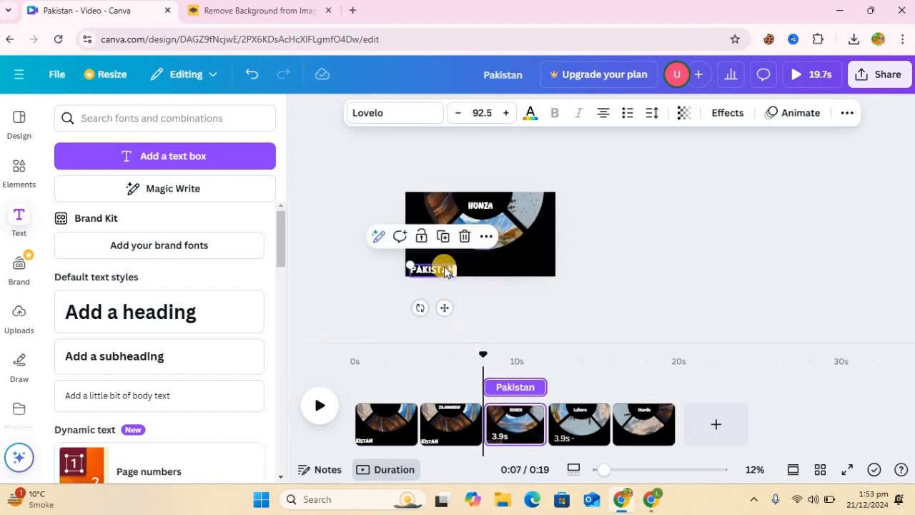
Try to move a duplicate of the "HUNZA" page's "PAKISTAN" text onto the "Lahore" page
left_click(444, 235)
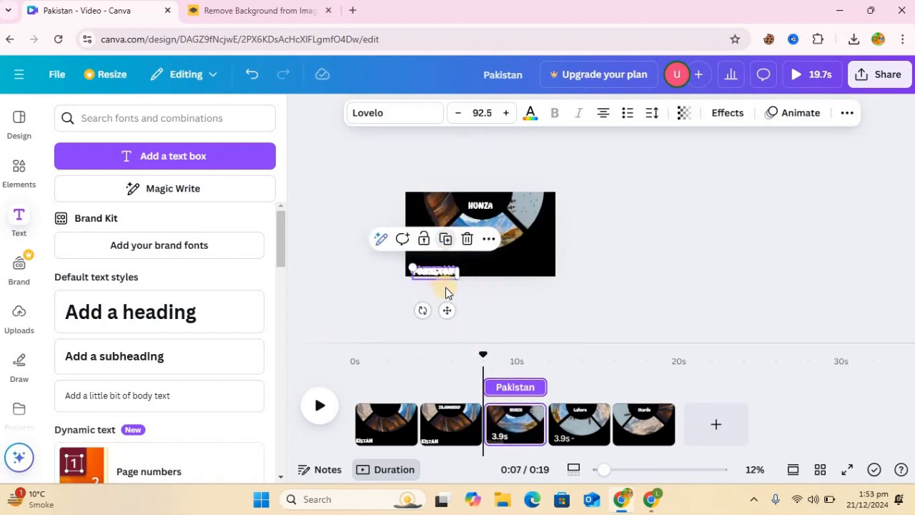
left_click_drag(579, 394, 610, 428)
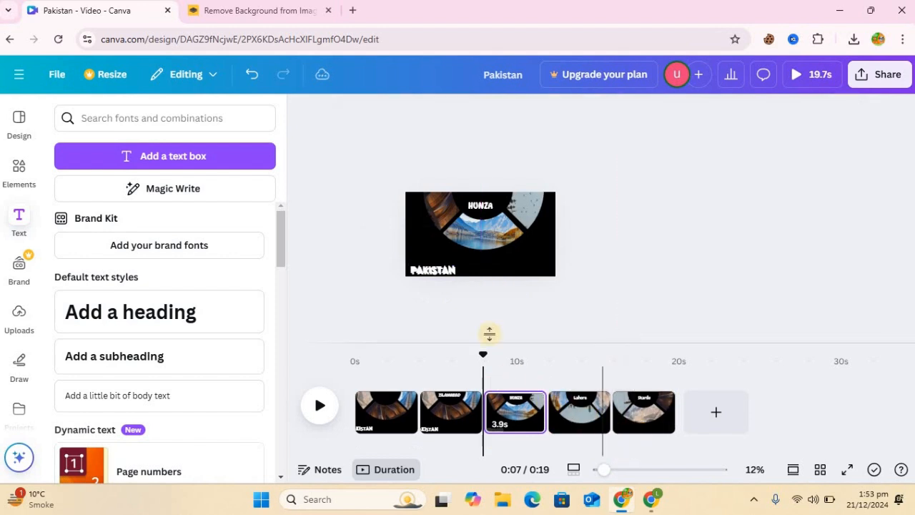
left_click(453, 270)
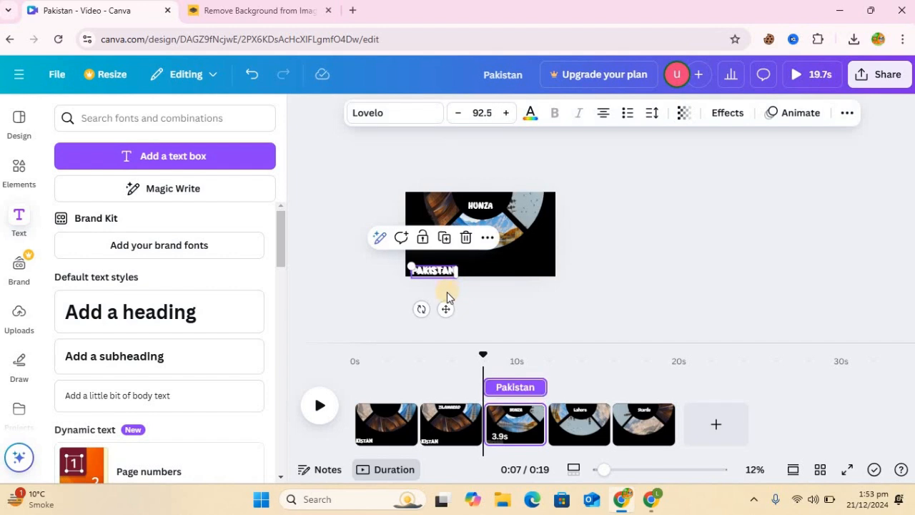
left_click_drag(447, 313, 566, 441)
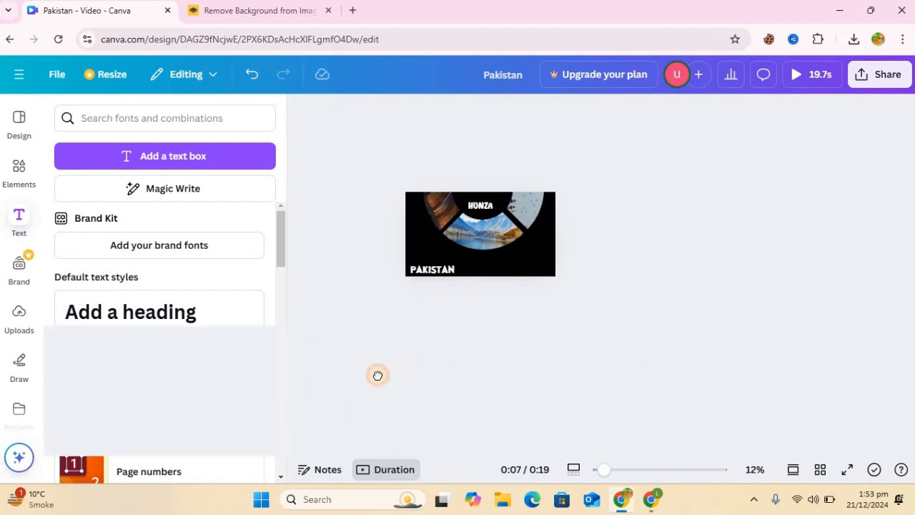
left_click_drag(376, 374, 569, 385)
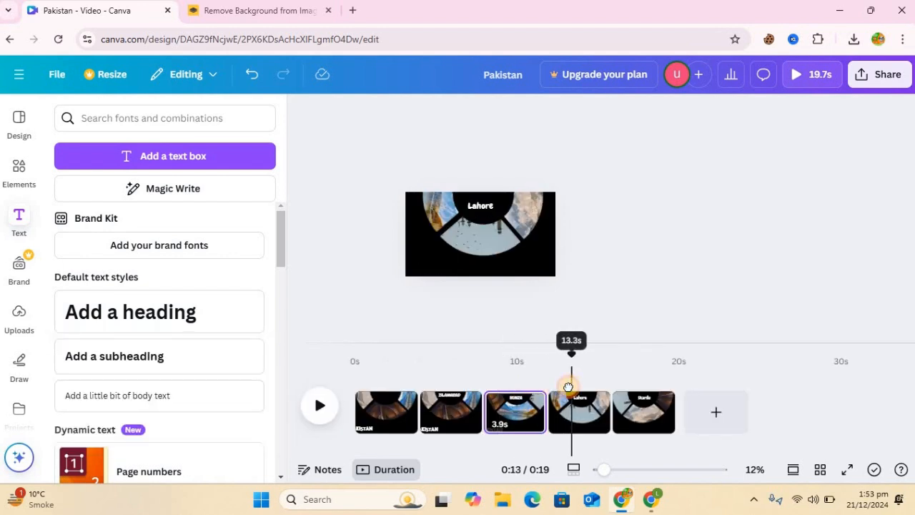
left_click(523, 393)
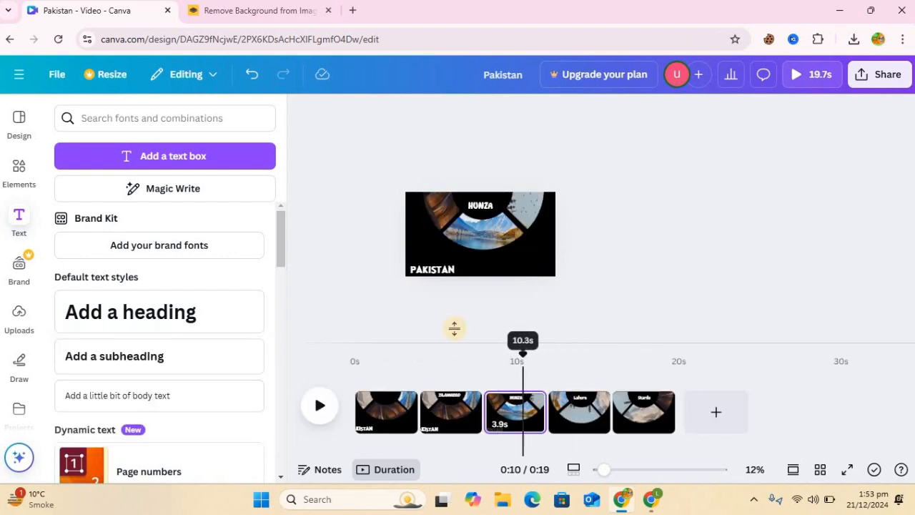
left_click(427, 276)
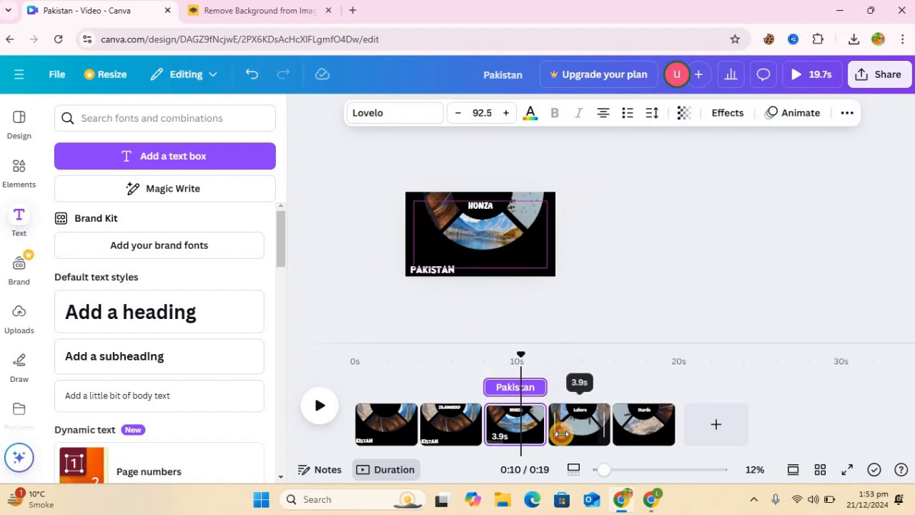
key("Escape")
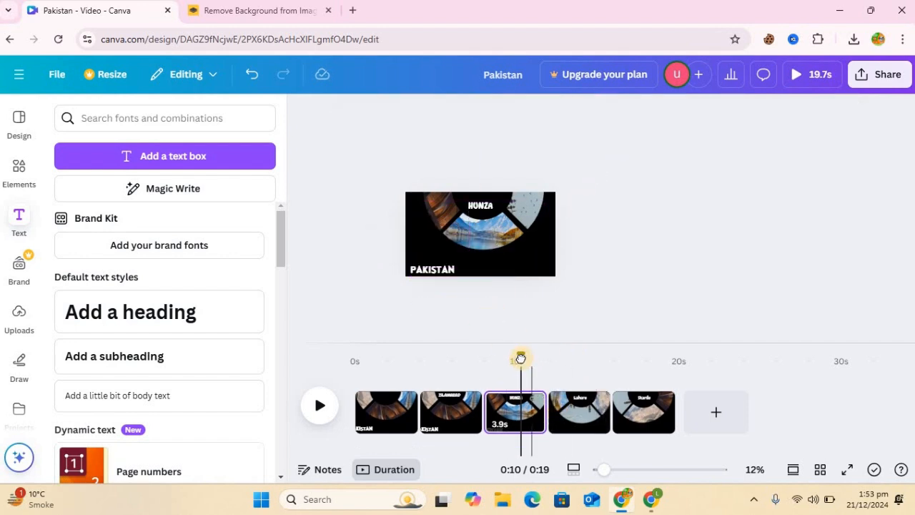
Duplicate the "PAKISTAN" text on the "HUNZA" page and move the copy onto the "Lahore" page
left_click_drag(521, 357, 571, 356)
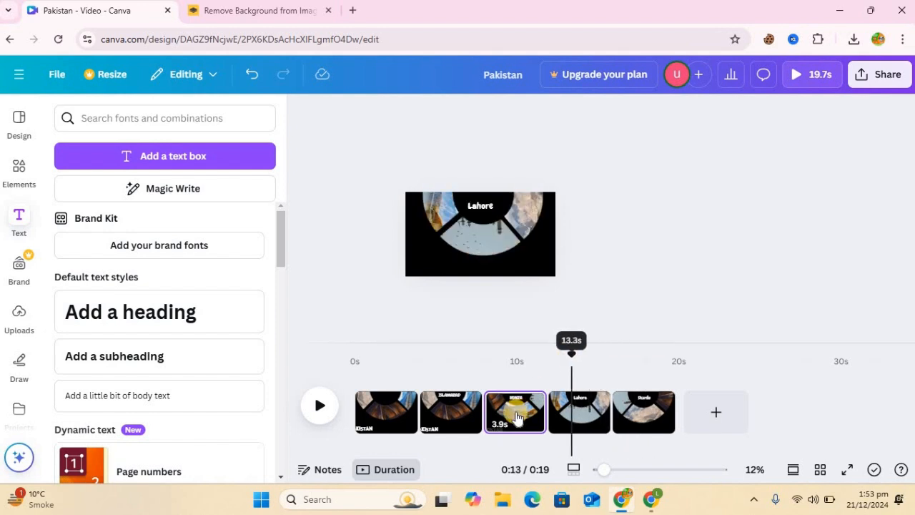
left_click(518, 417)
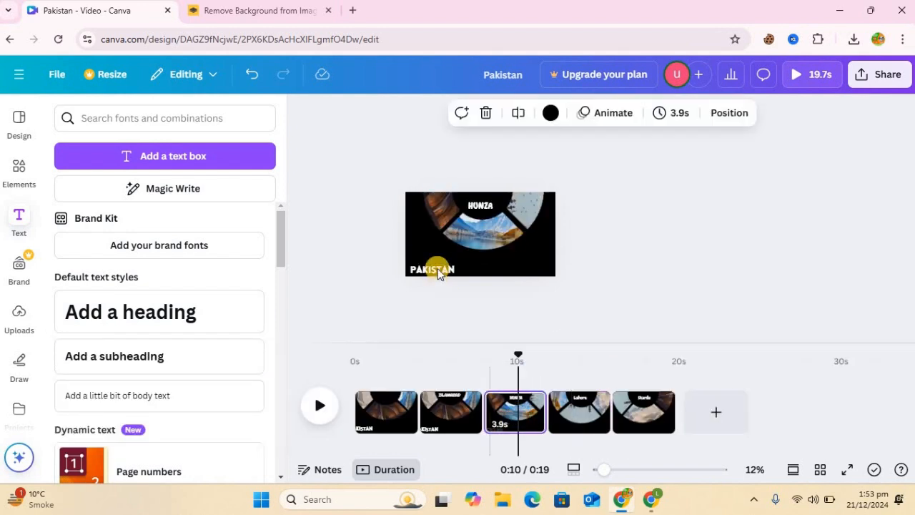
left_click(438, 270)
left_click(443, 241)
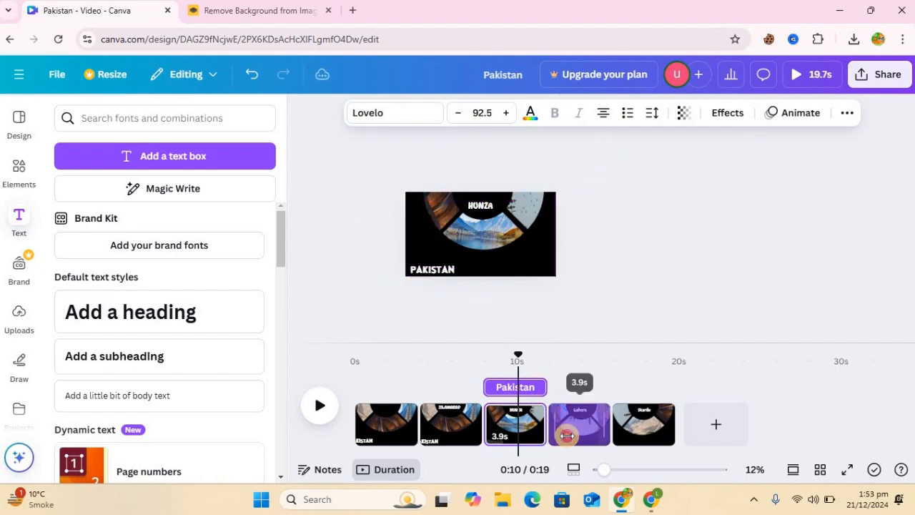
left_click(572, 426)
Duplicate the "PAKISTAN" text on the "Lahore" page and place the copy in the same corner of the "Skardu" page
left_click(436, 271)
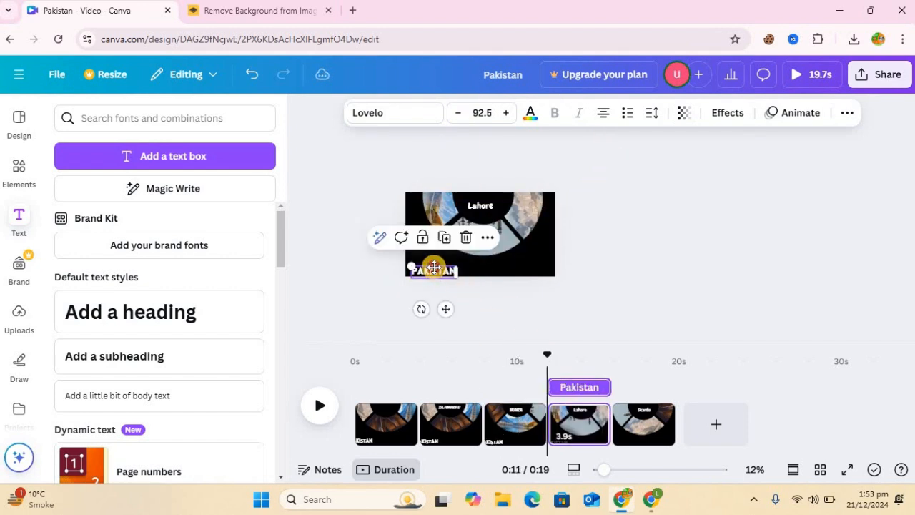
left_click_drag(434, 267, 434, 267)
left_click(451, 237)
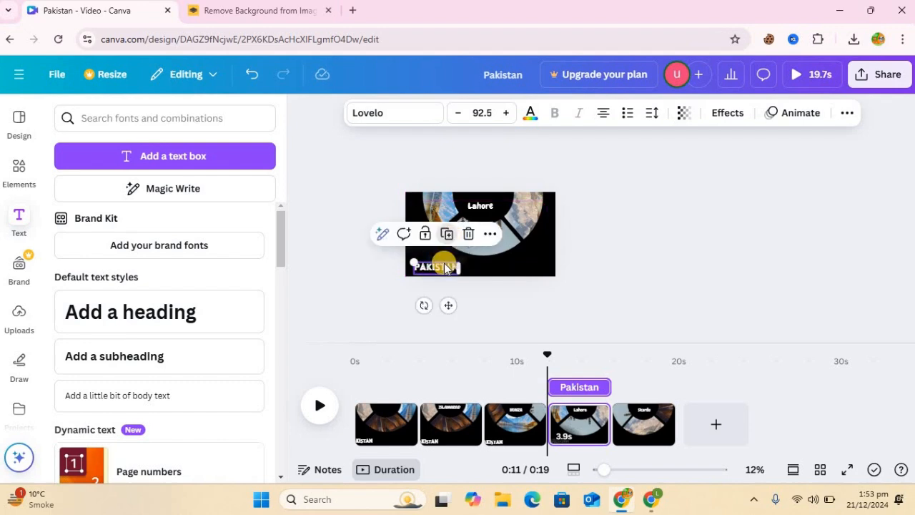
left_click_drag(443, 267, 638, 419)
left_click(612, 271)
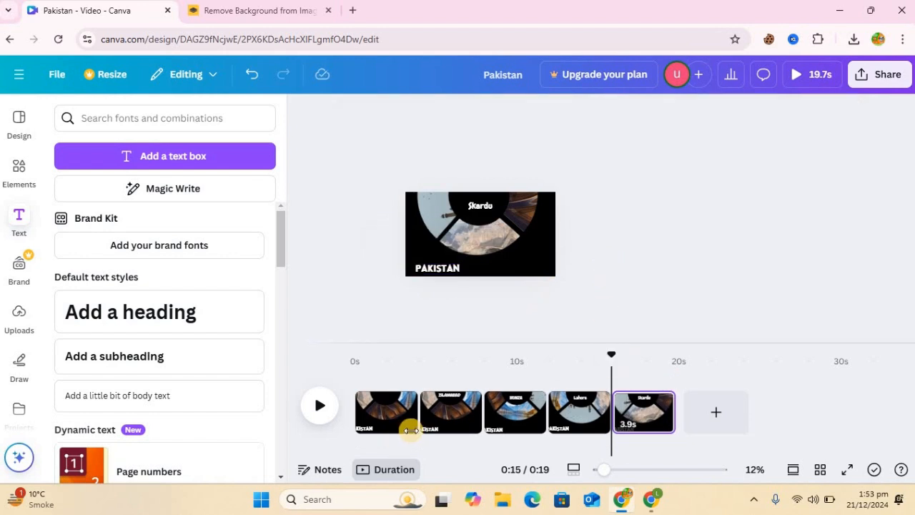
Add a Match & Move transition of 1.1 seconds after the first page and apply it between all pages
left_click(422, 432)
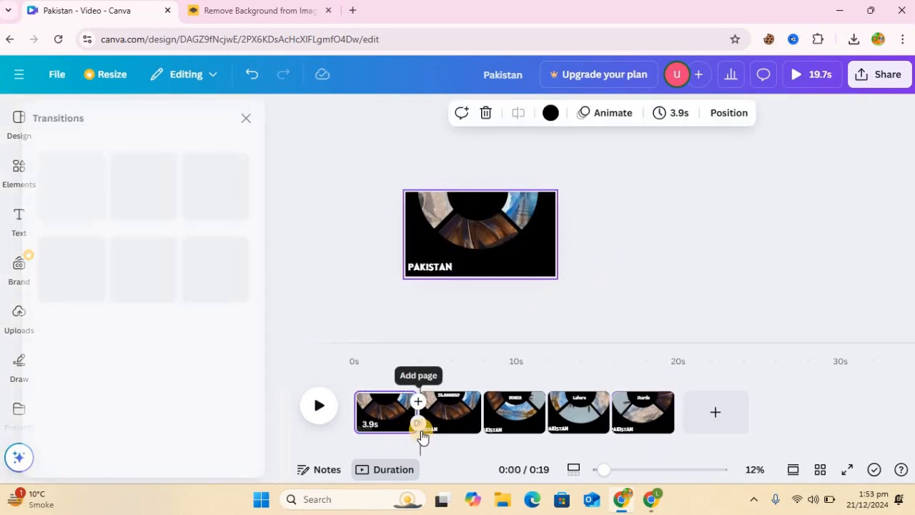
left_click(87, 396)
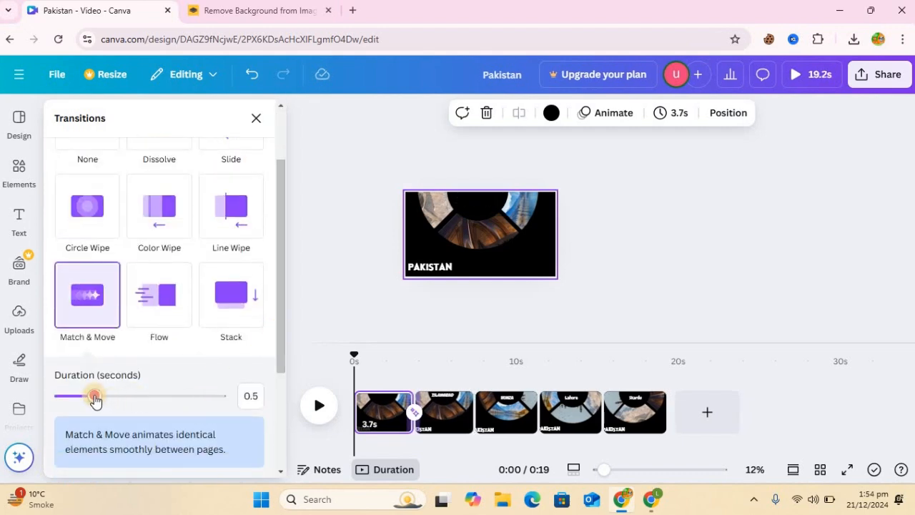
left_click_drag(106, 399, 145, 398)
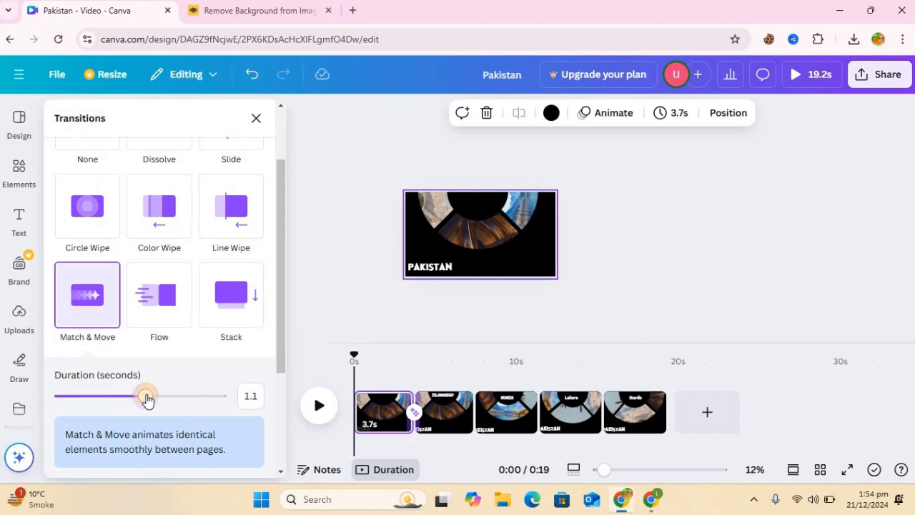
left_click_drag(283, 350, 286, 444)
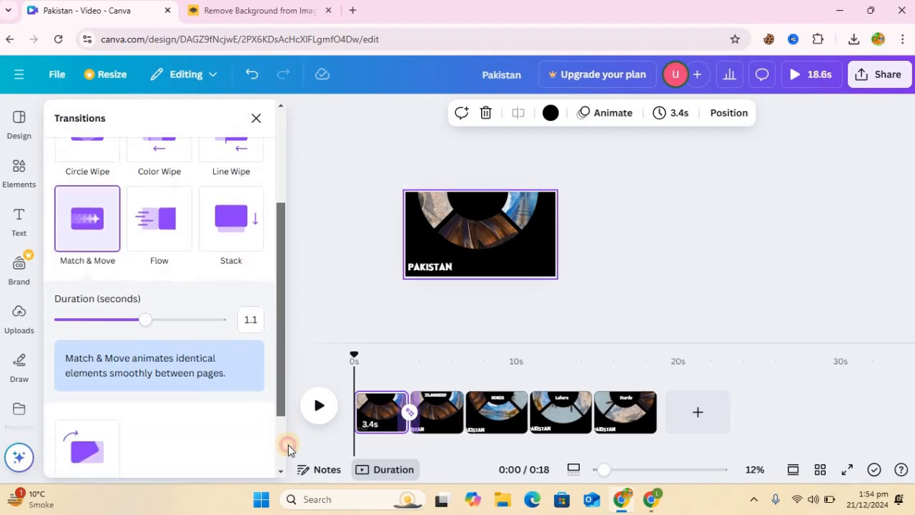
left_click(187, 455)
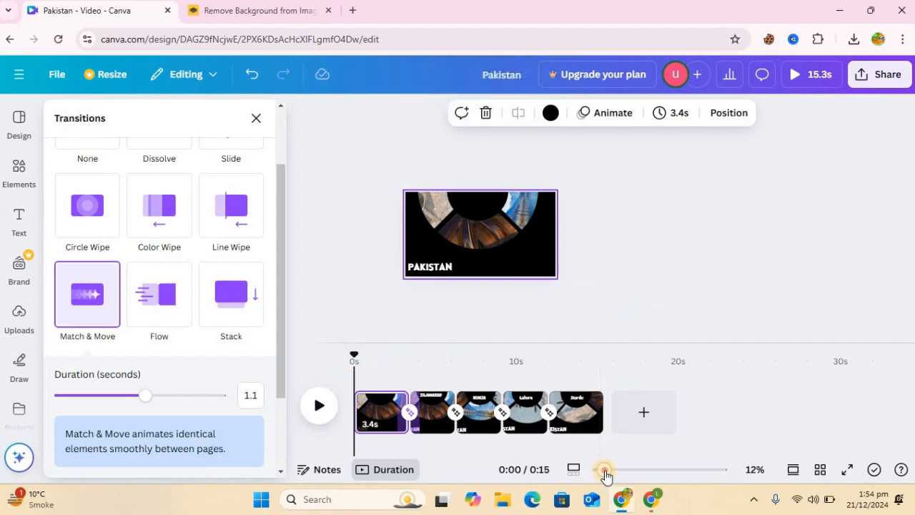
Enlarge the page view to 23% and play the video from the start to preview the transitions
left_click_drag(606, 470, 625, 470)
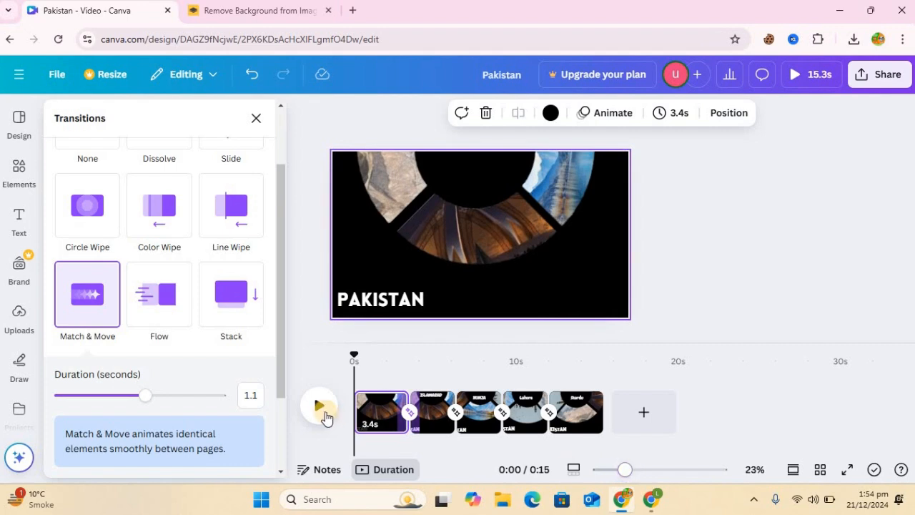
left_click(319, 406)
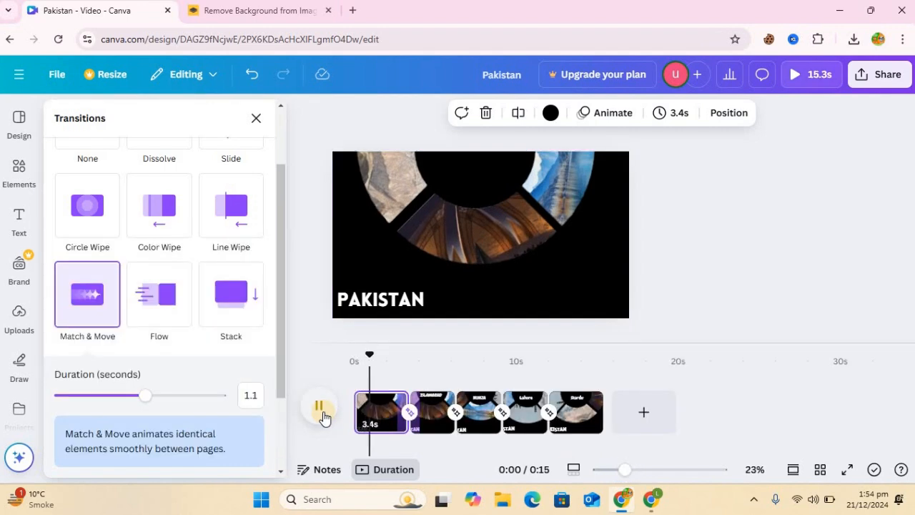